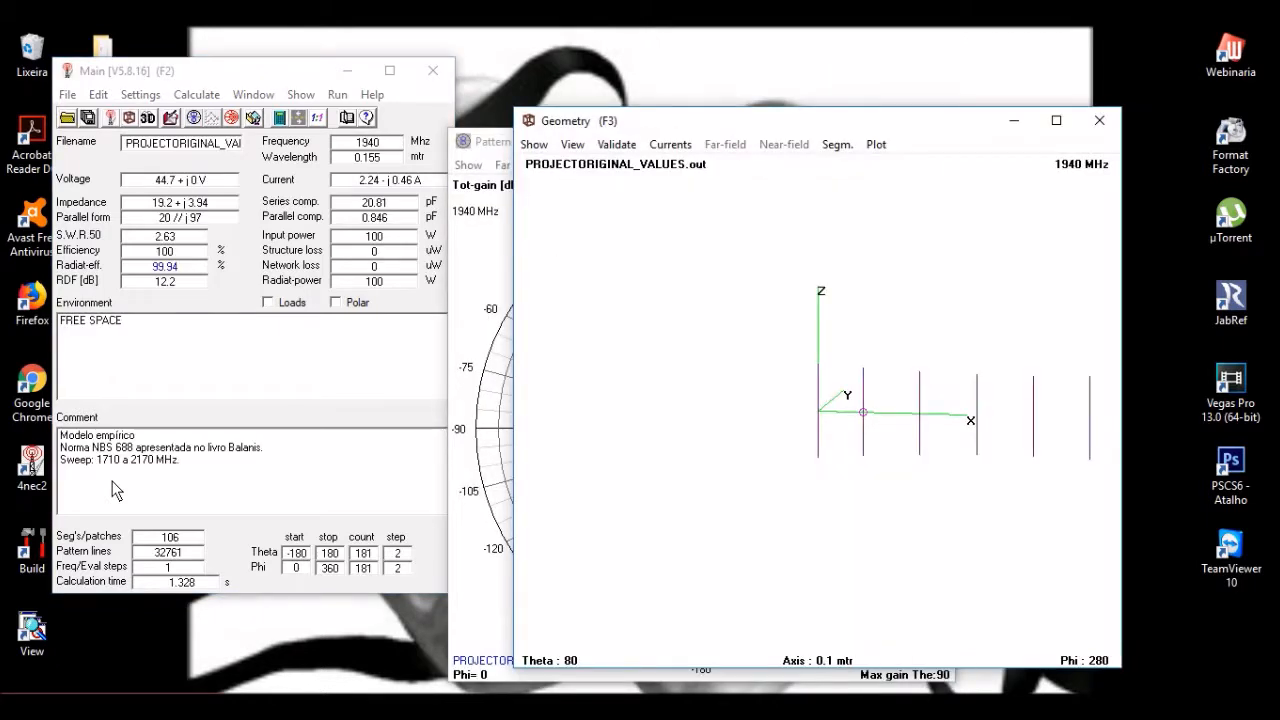
Step: Arrange the Main and Geometry windows side by side and close the Pattern window
{"action": "left_click_drag", "start_coordinate": [478, 142], "coordinate": [354, 94]}
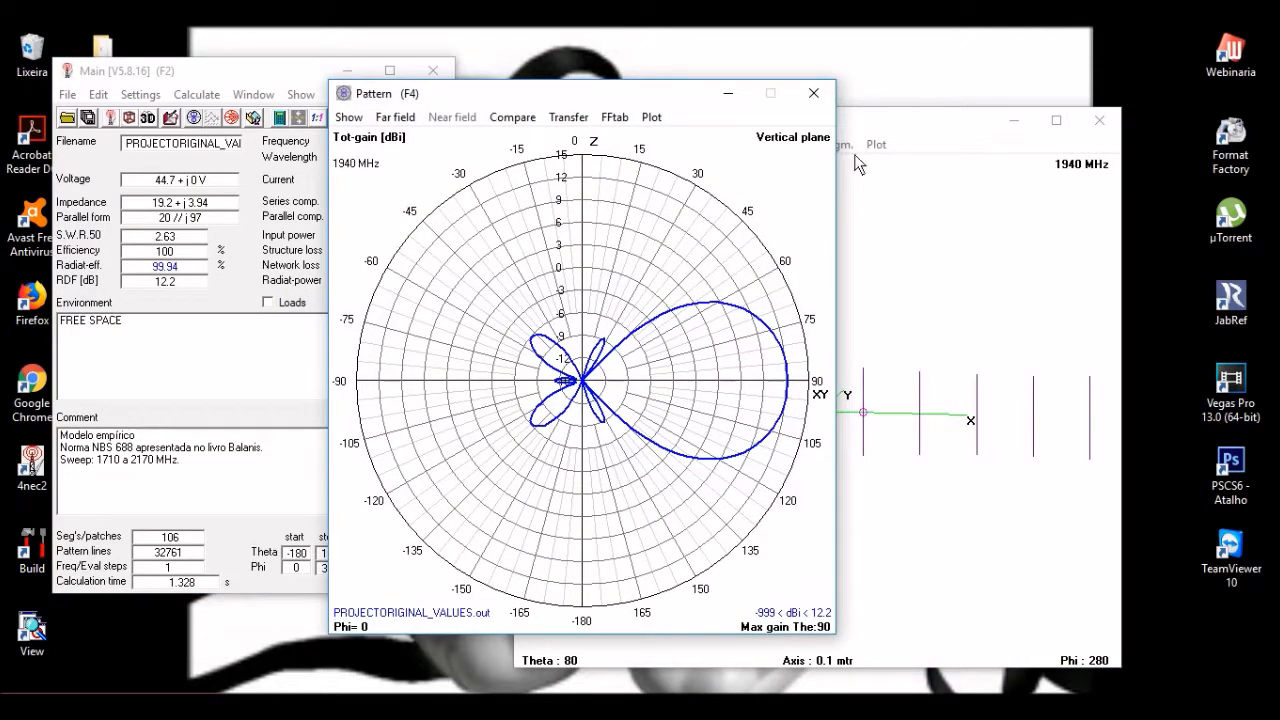
{"action": "left_click_drag", "start_coordinate": [888, 127], "coordinate": [969, 146]}
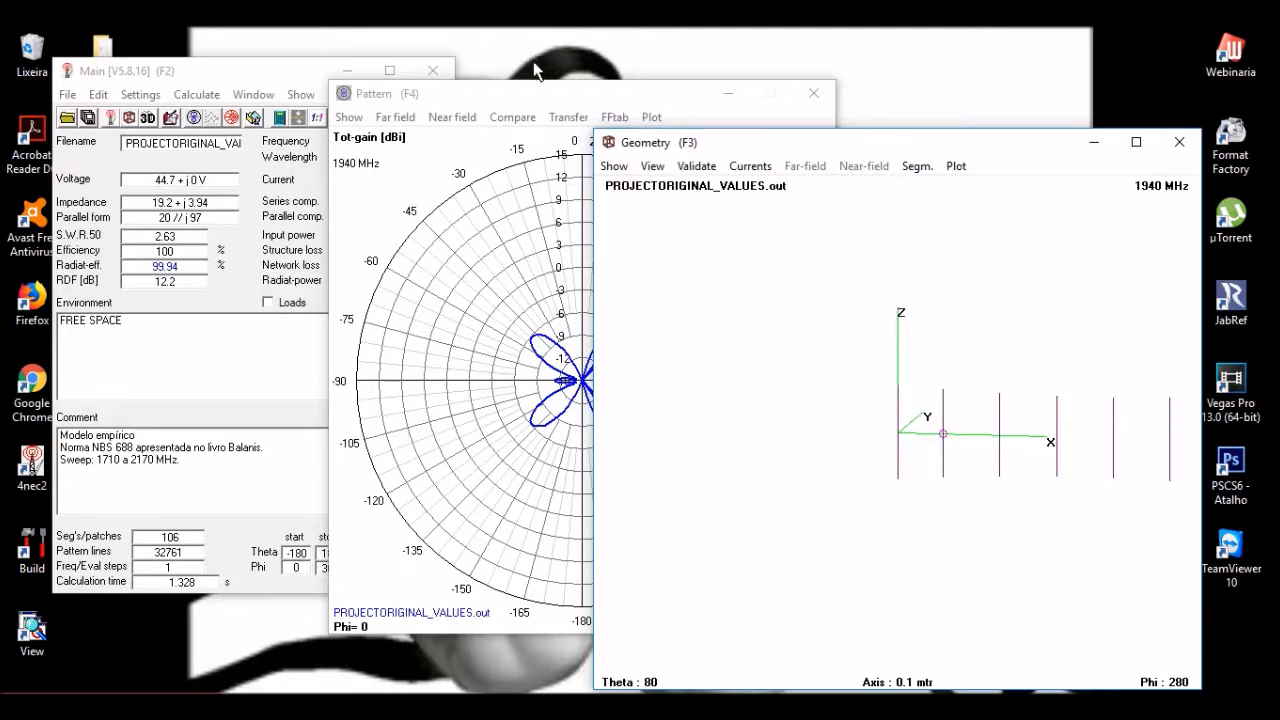
{"action": "left_click_drag", "start_coordinate": [528, 87], "coordinate": [491, 96]}
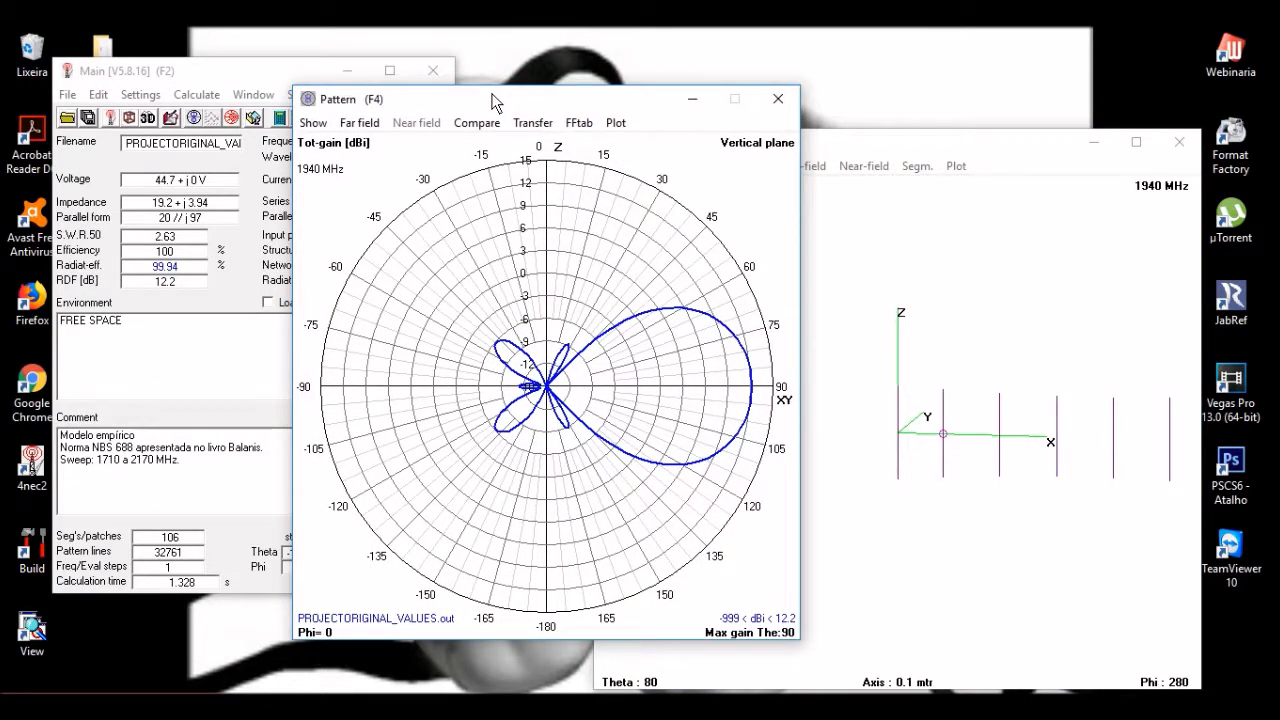
{"action": "left_click", "coordinate": [232, 69]}
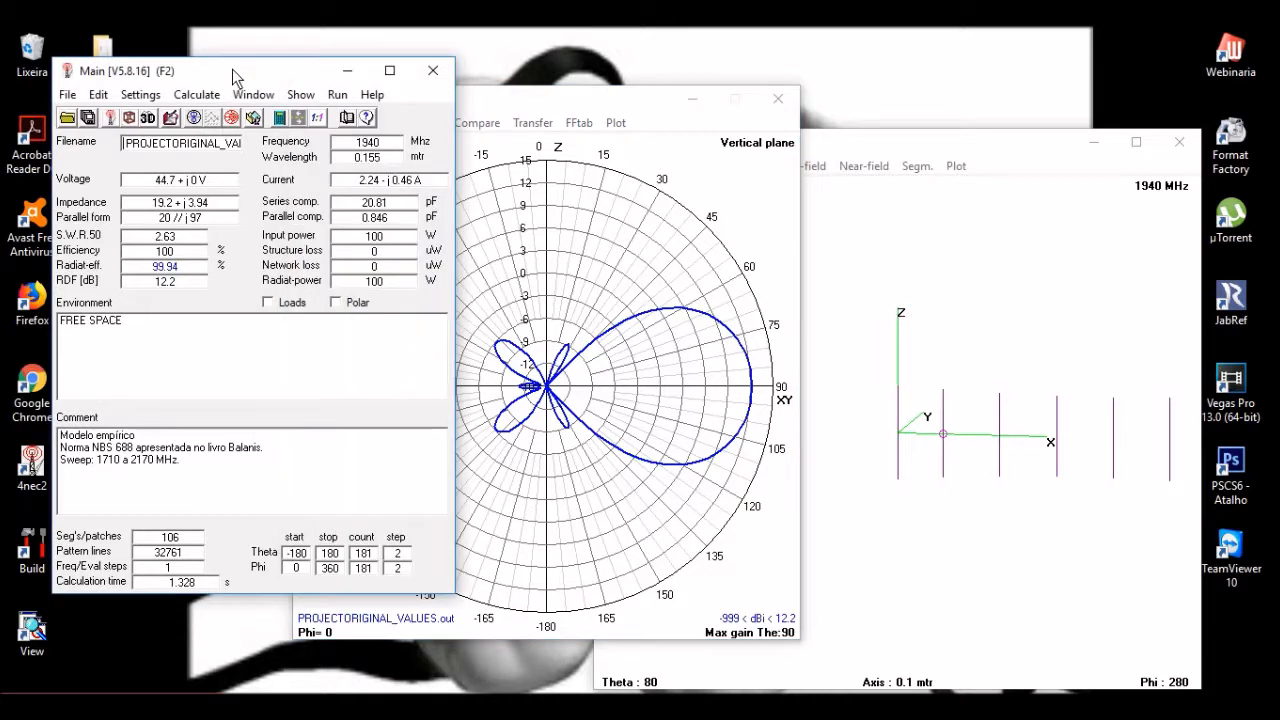
{"action": "left_click", "coordinate": [781, 99]}
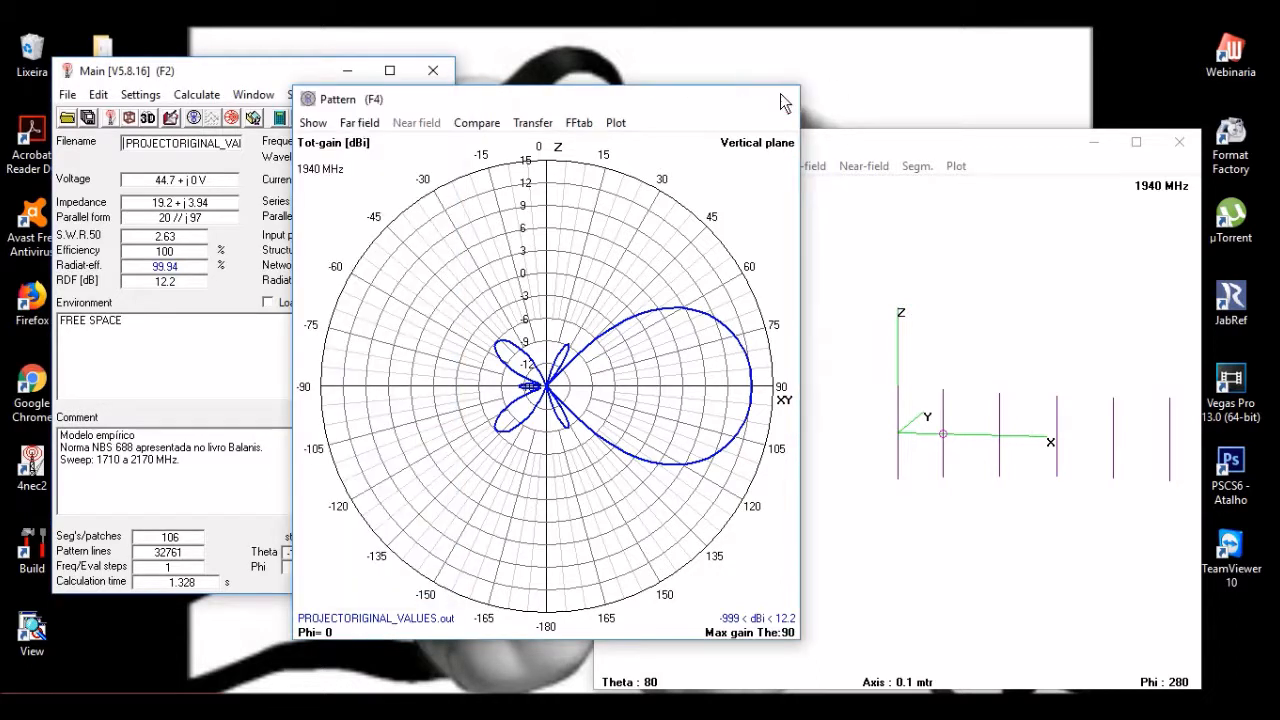
{"action": "left_click_drag", "start_coordinate": [275, 70], "coordinate": [329, 122]}
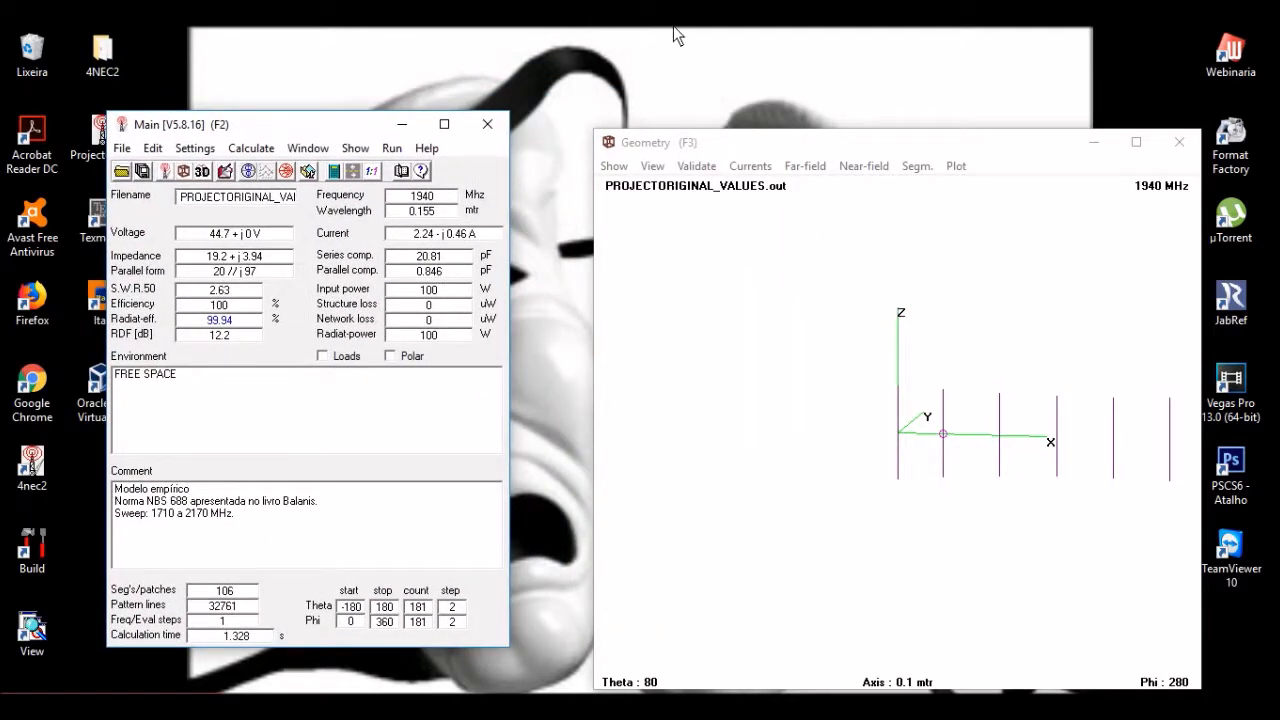
{"action": "left_click_drag", "start_coordinate": [669, 147], "coordinate": [624, 116]}
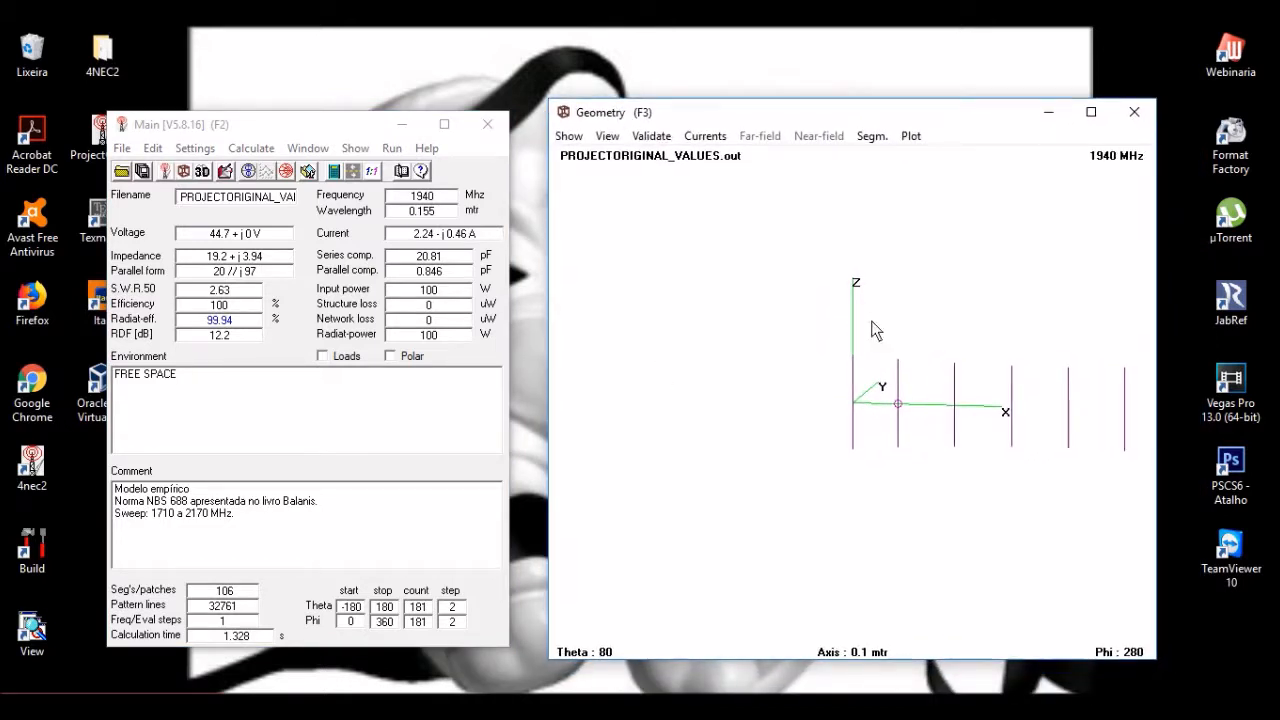
Step: Inspect the six-element antenna geometry from other angles and open the model's wire table for editing
{"action": "left_click_drag", "start_coordinate": [999, 356], "coordinate": [966, 383]}
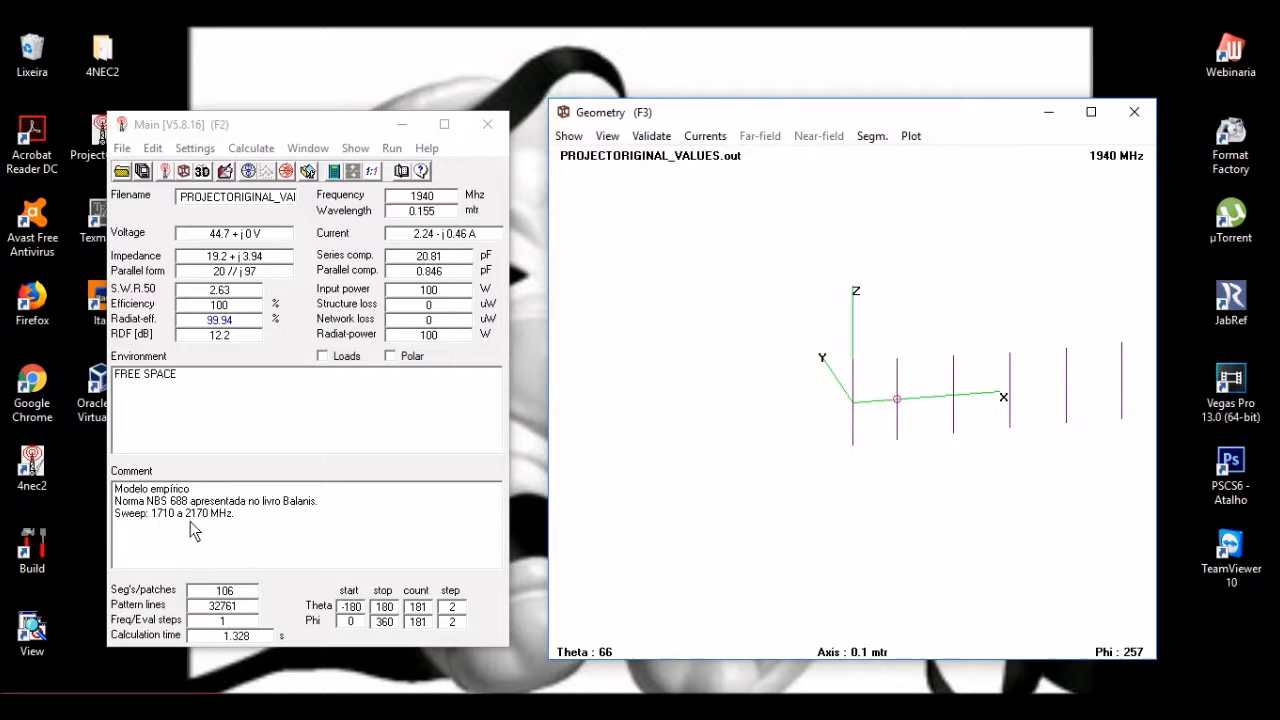
{"action": "left_click_drag", "start_coordinate": [875, 341], "coordinate": [857, 361]}
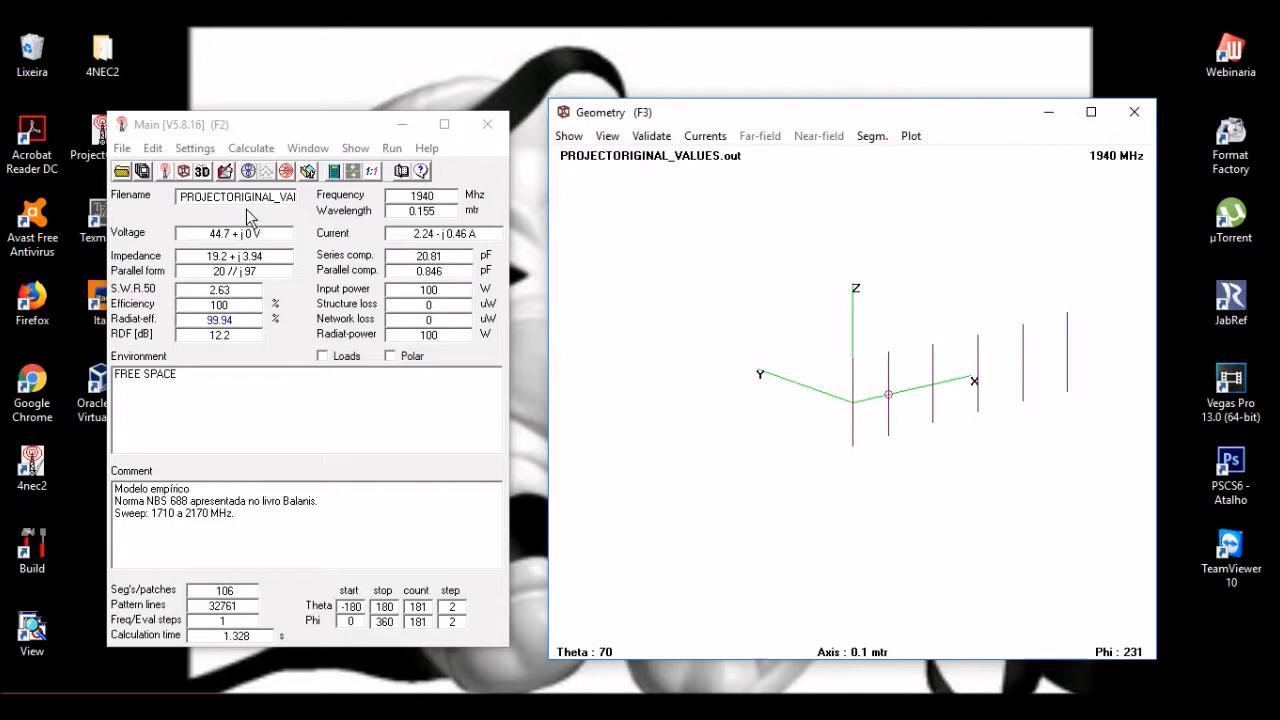
{"action": "left_click", "coordinate": [227, 174]}
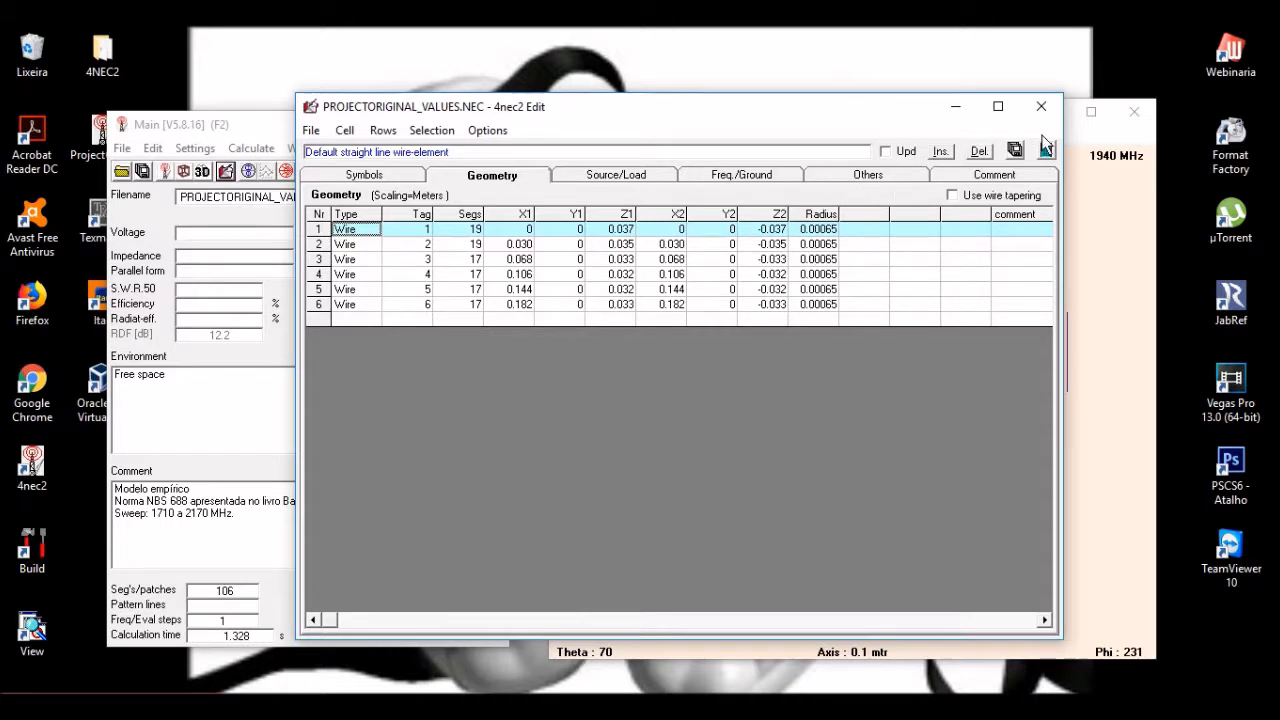
Step: Generate the full far-field pattern at 1940 MHz with a 2-degree resolution
{"action": "left_click", "coordinate": [1046, 151]}
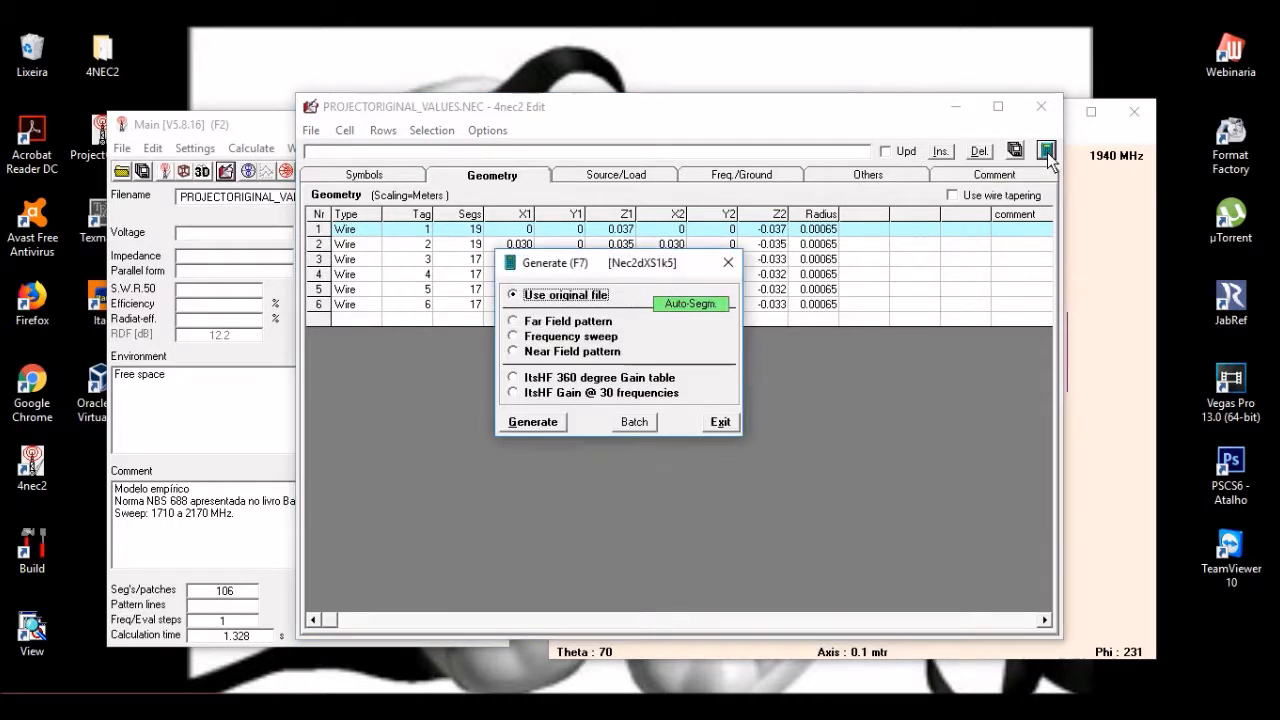
{"action": "left_click_drag", "start_coordinate": [624, 261], "coordinate": [636, 280]}
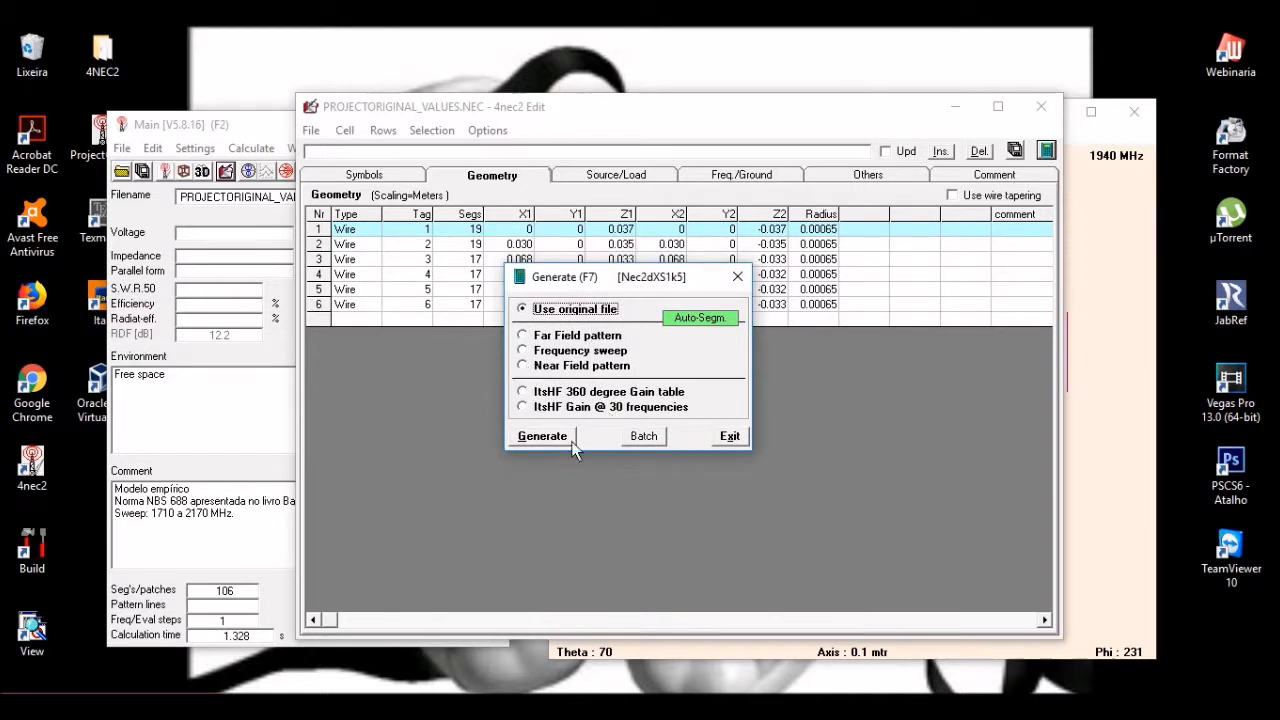
{"action": "left_click", "coordinate": [579, 340]}
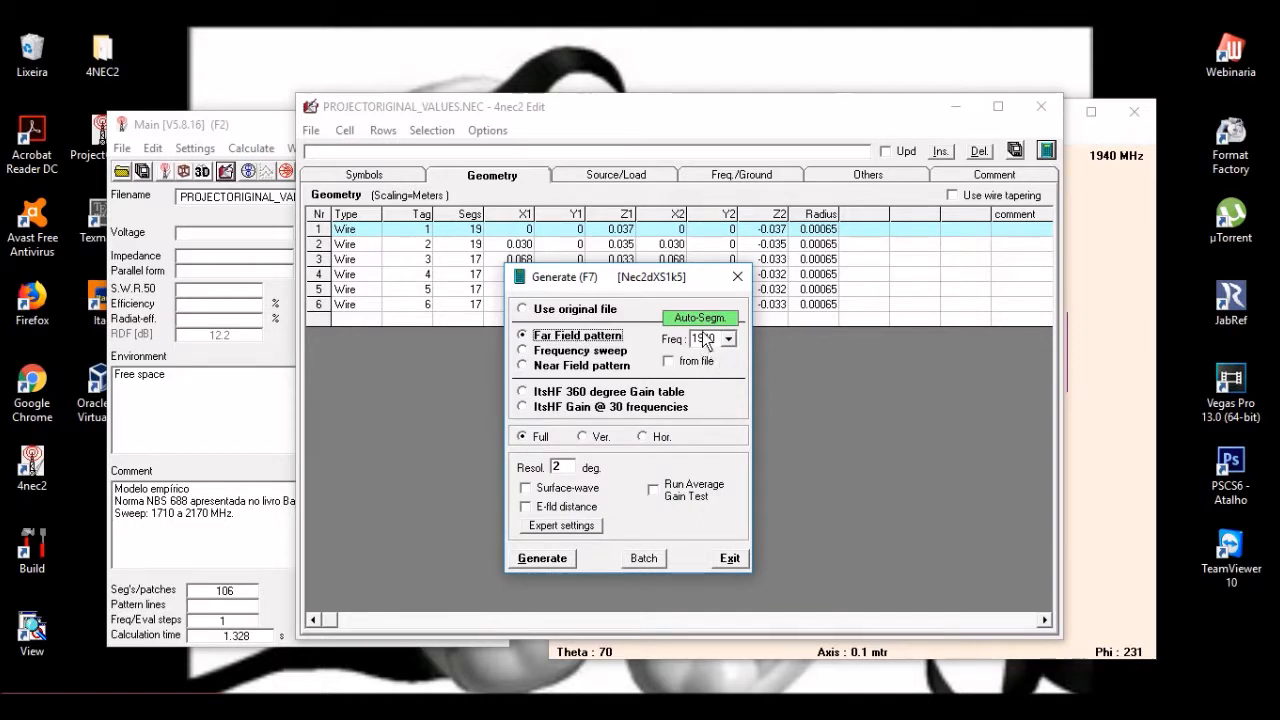
{"action": "left_click", "coordinate": [540, 558]}
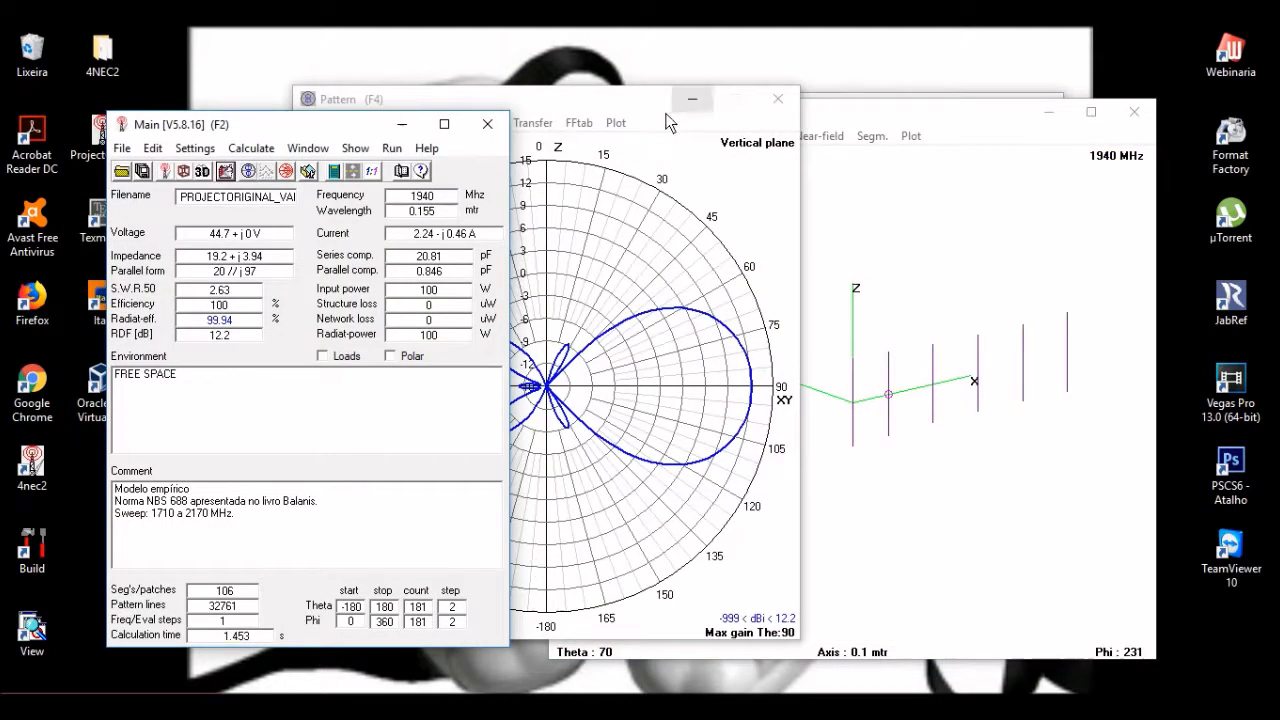
Step: Examine the vertical-plane total gain pattern at 1940 MHz and close its window
{"action": "left_click_drag", "start_coordinate": [607, 110], "coordinate": [693, 140]}
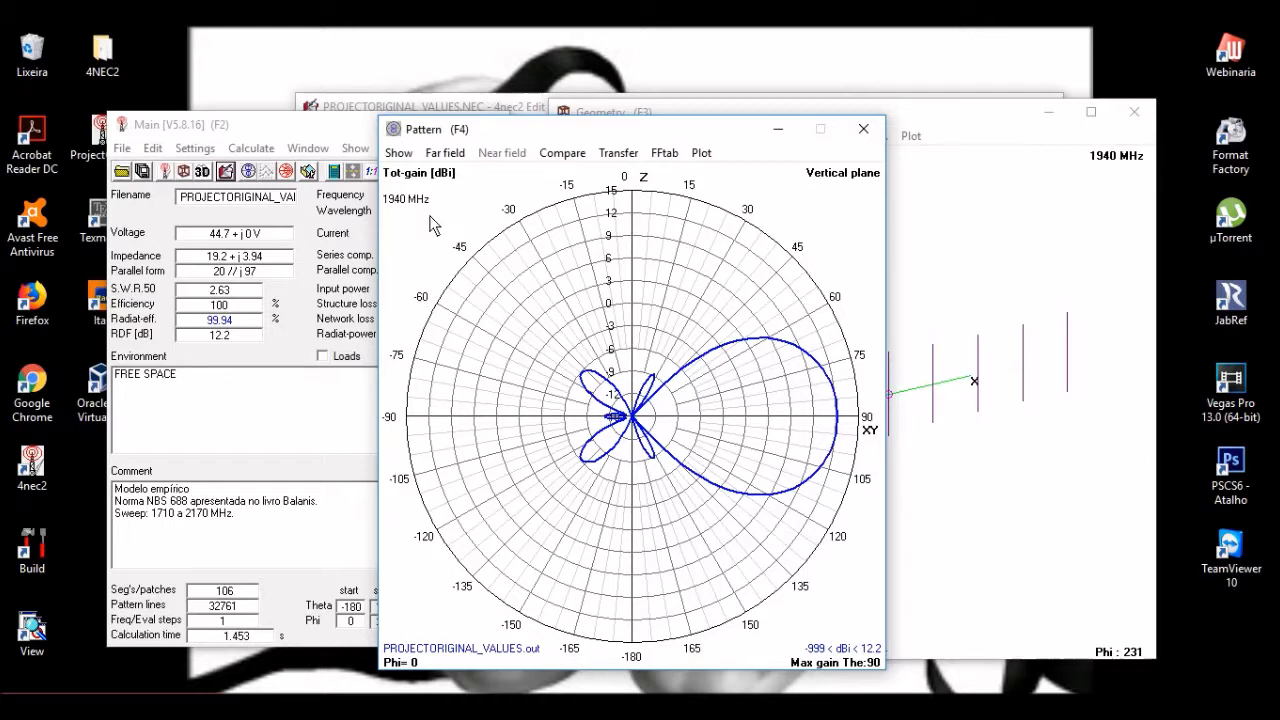
{"action": "left_click_drag", "start_coordinate": [455, 133], "coordinate": [580, 147]}
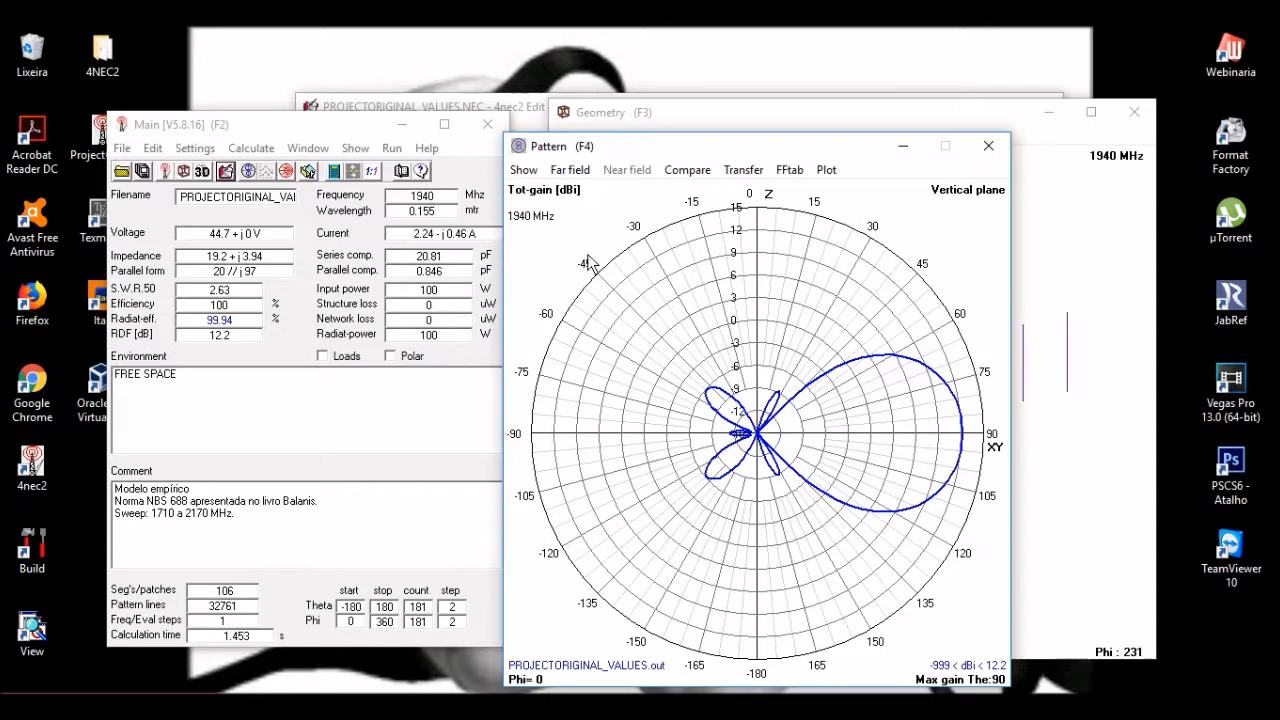
{"action": "left_click", "coordinate": [988, 146]}
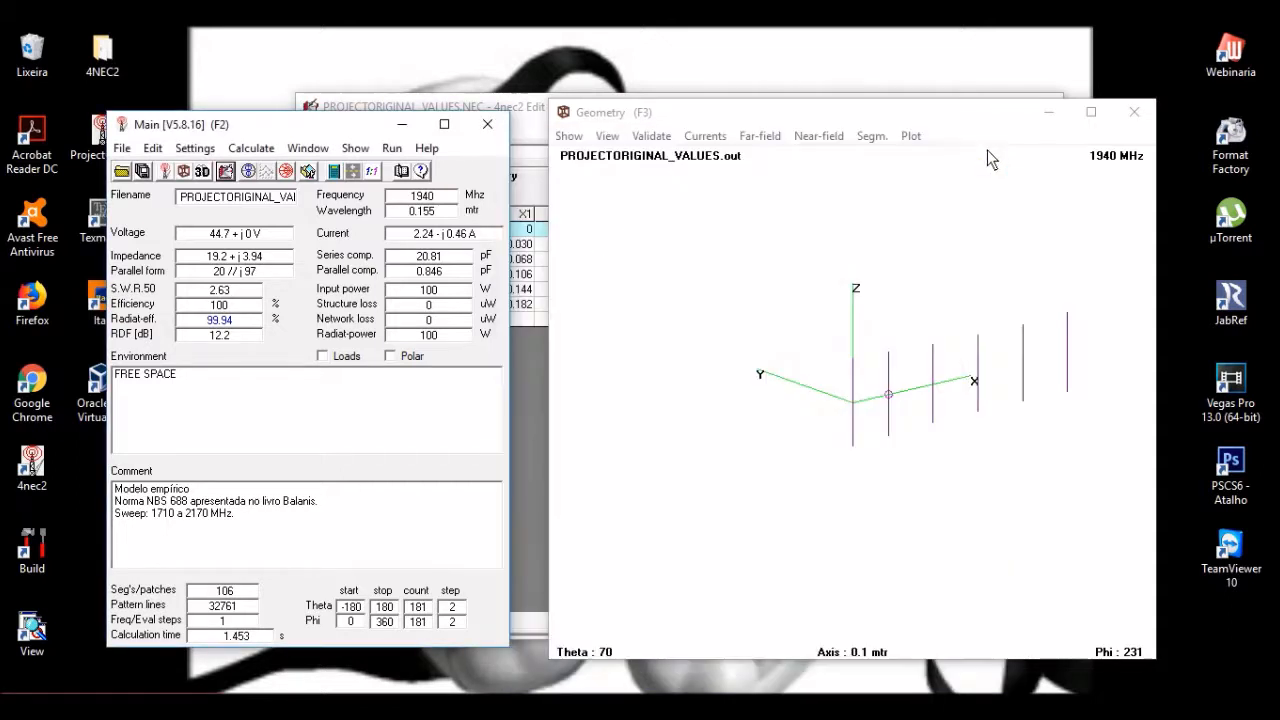
Step: Bring the wire geometry editor to the front, review the table and close the editor
{"action": "left_click", "coordinate": [526, 111]}
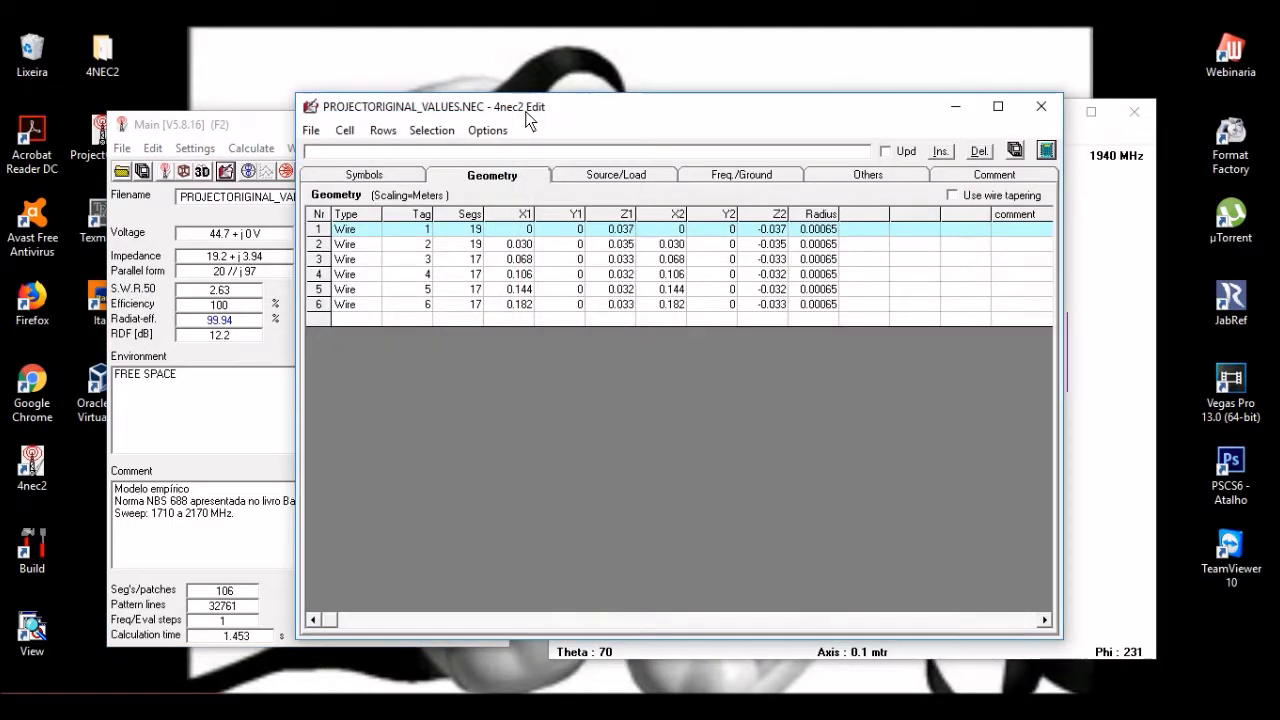
{"action": "left_click_drag", "start_coordinate": [534, 113], "coordinate": [595, 141]}
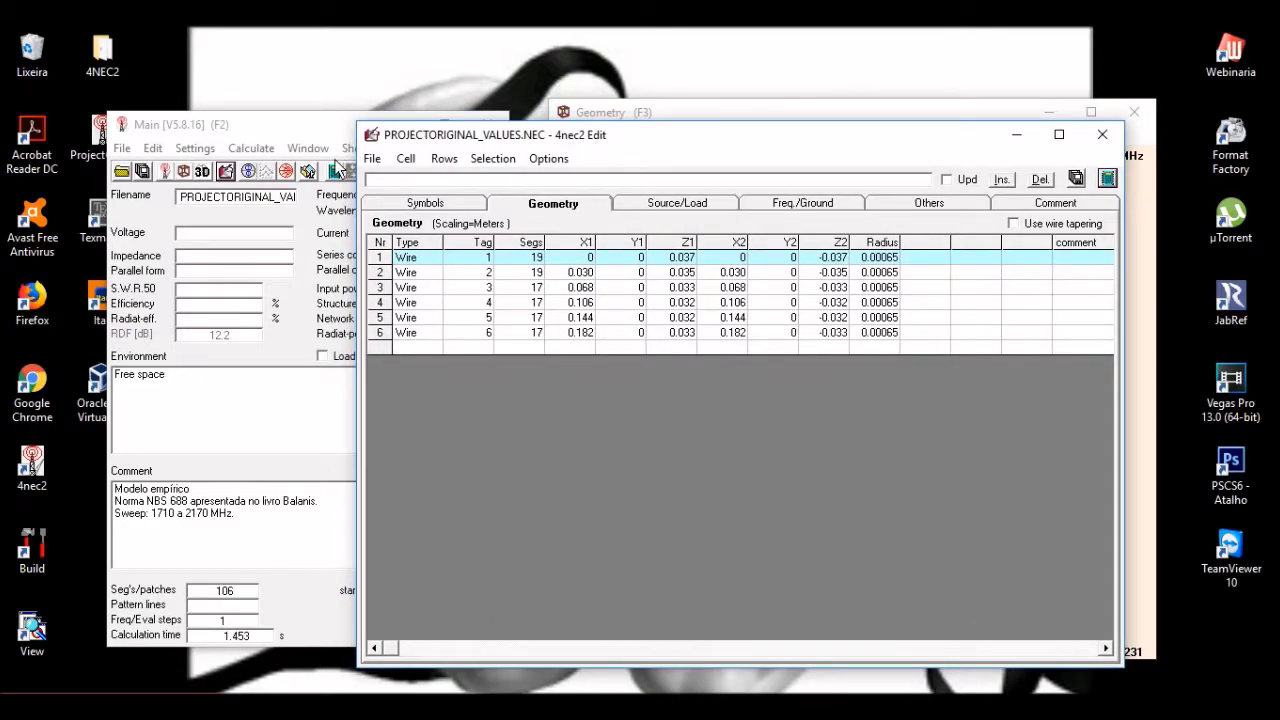
{"action": "left_click", "coordinate": [1102, 134]}
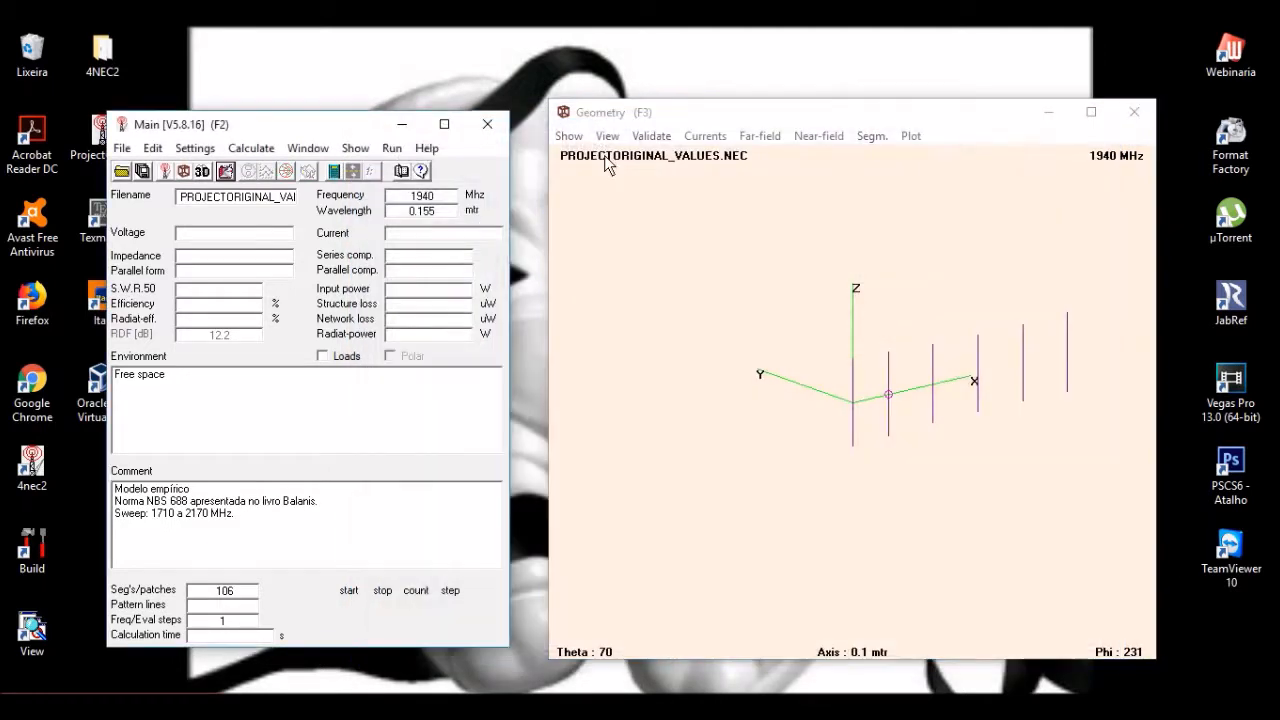
Step: Run a vertical frequency sweep from 1710 to 2170 MHz in steps of 2, with 2-degree resolution and forward theta 90, phi 0
{"action": "left_click", "coordinate": [334, 172]}
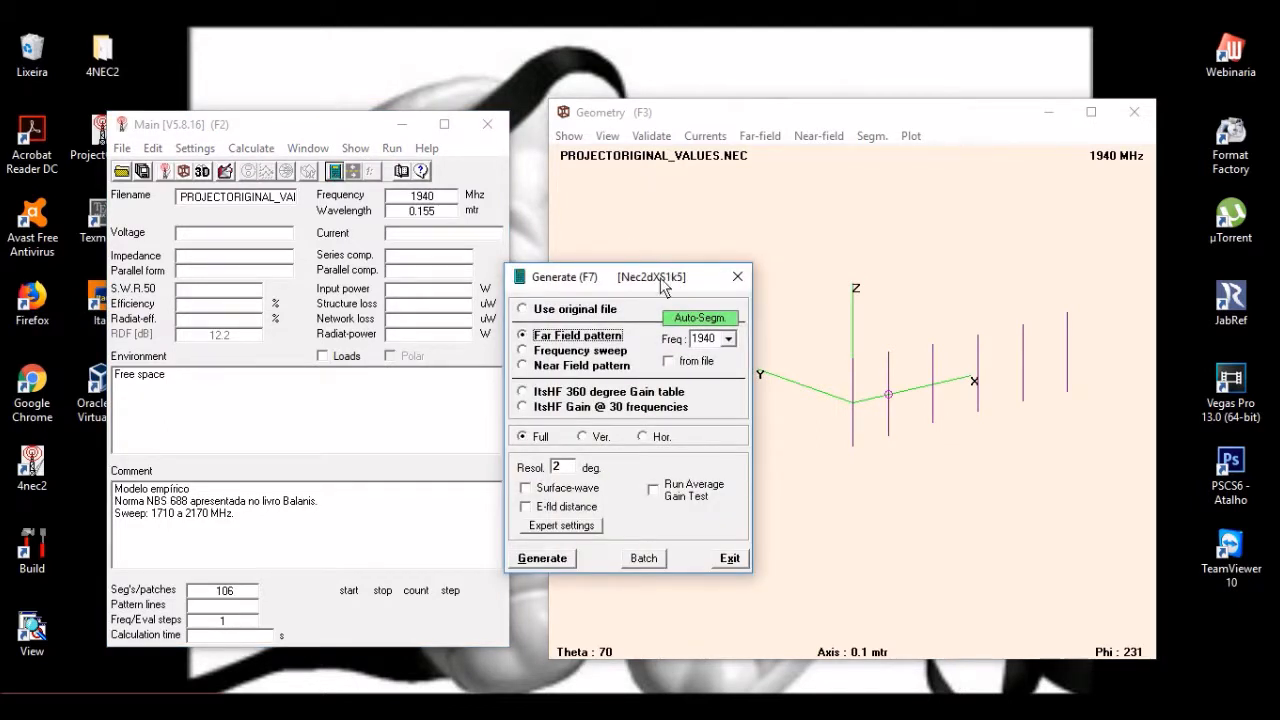
{"action": "left_click_drag", "start_coordinate": [646, 278], "coordinate": [662, 256]}
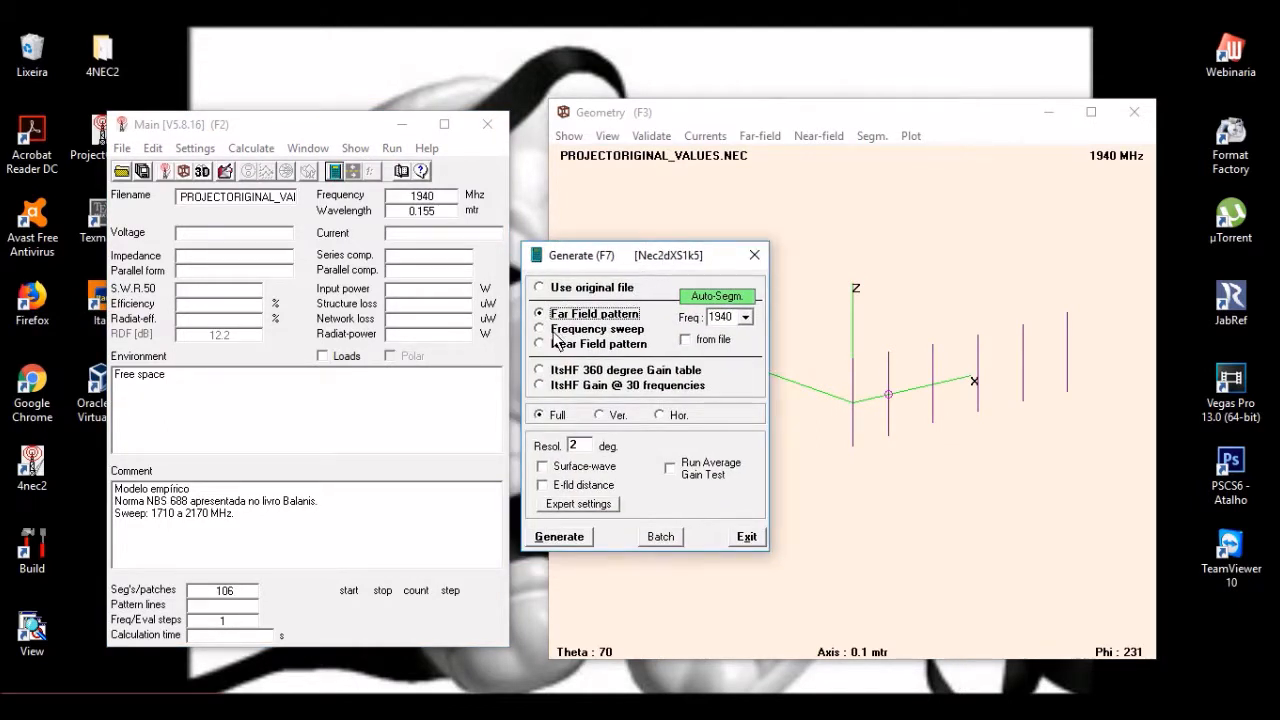
{"action": "left_click", "coordinate": [594, 336]}
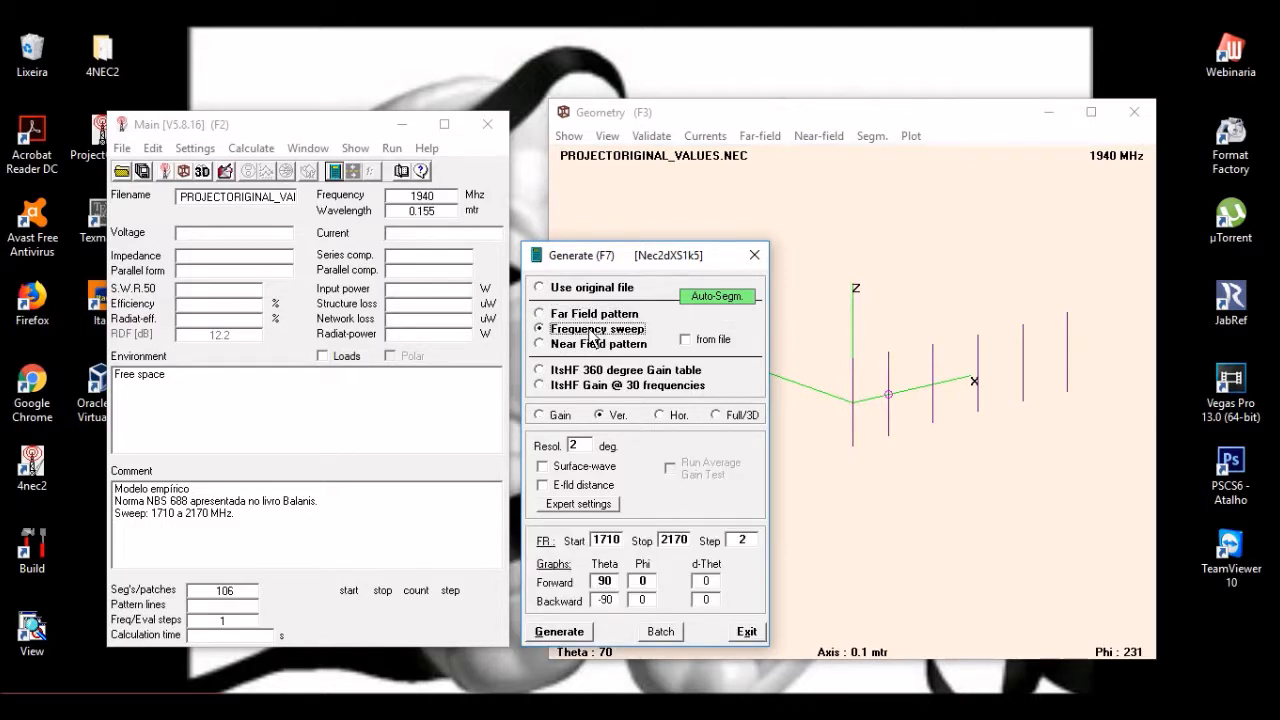
{"action": "left_click_drag", "start_coordinate": [608, 256], "coordinate": [632, 193]}
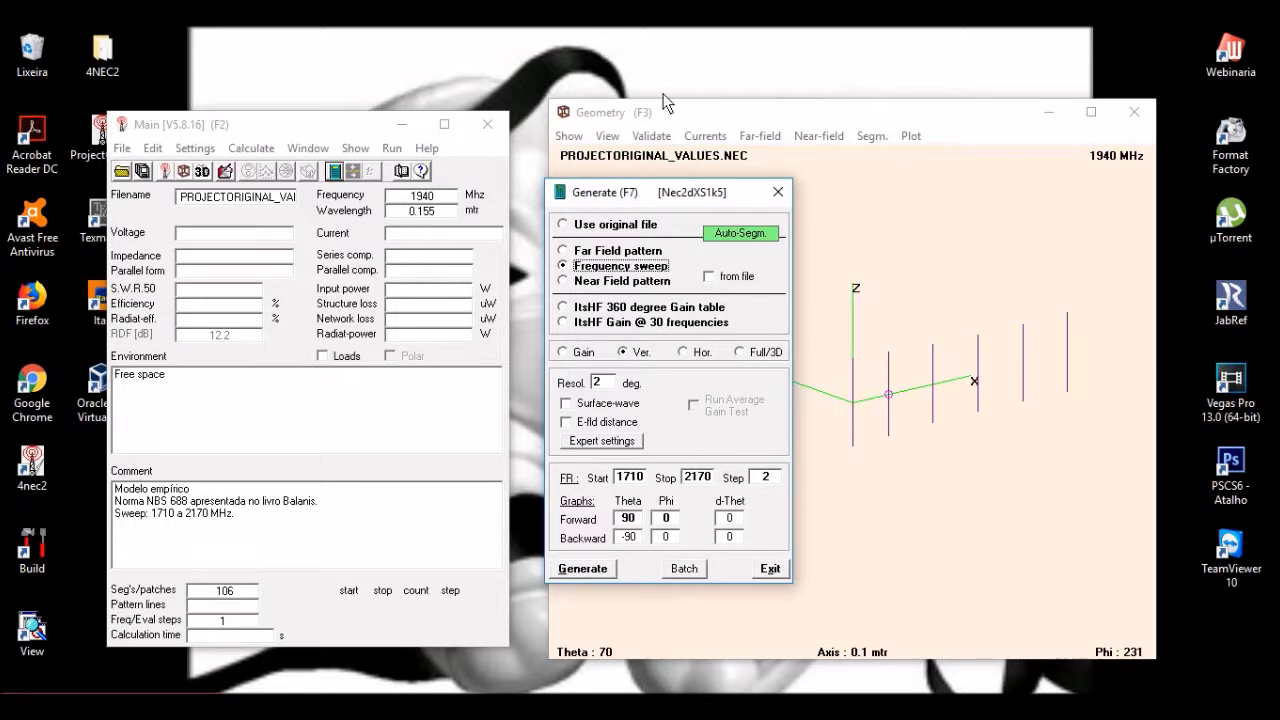
{"action": "left_click_drag", "start_coordinate": [646, 195], "coordinate": [560, 211]}
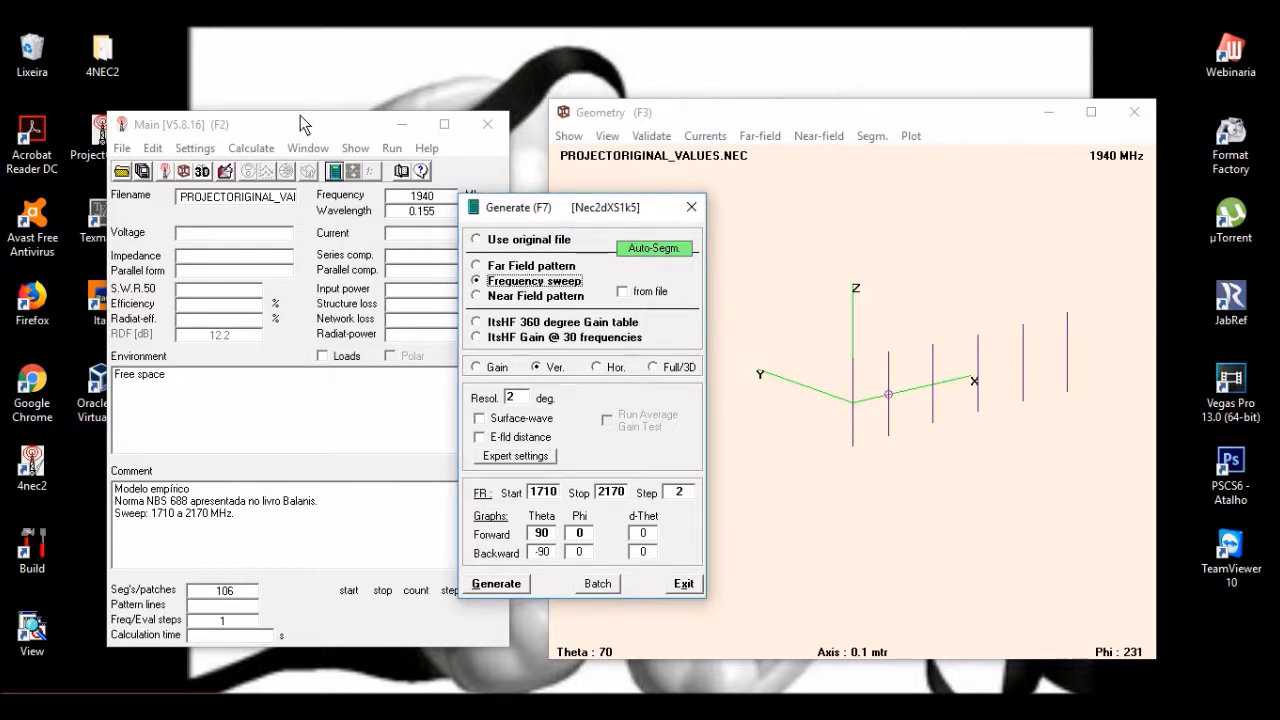
{"action": "left_click", "coordinate": [490, 587]}
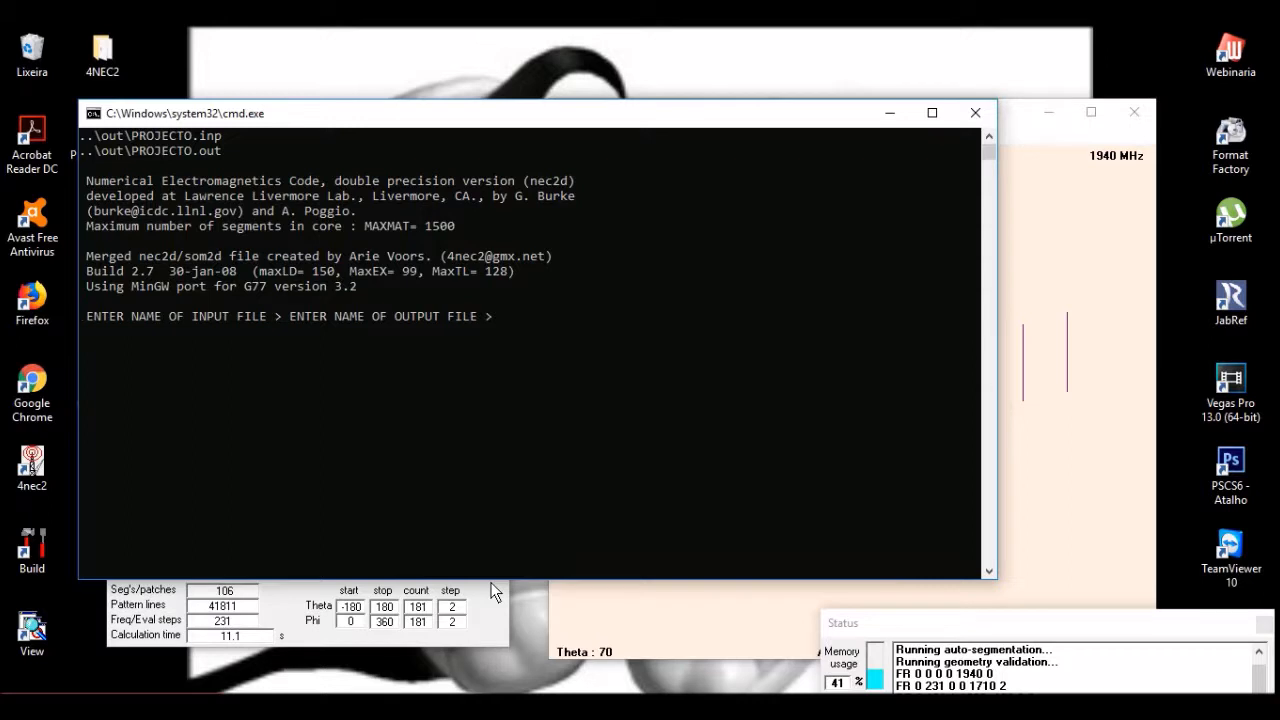
{"action": "left_click", "coordinate": [556, 437]}
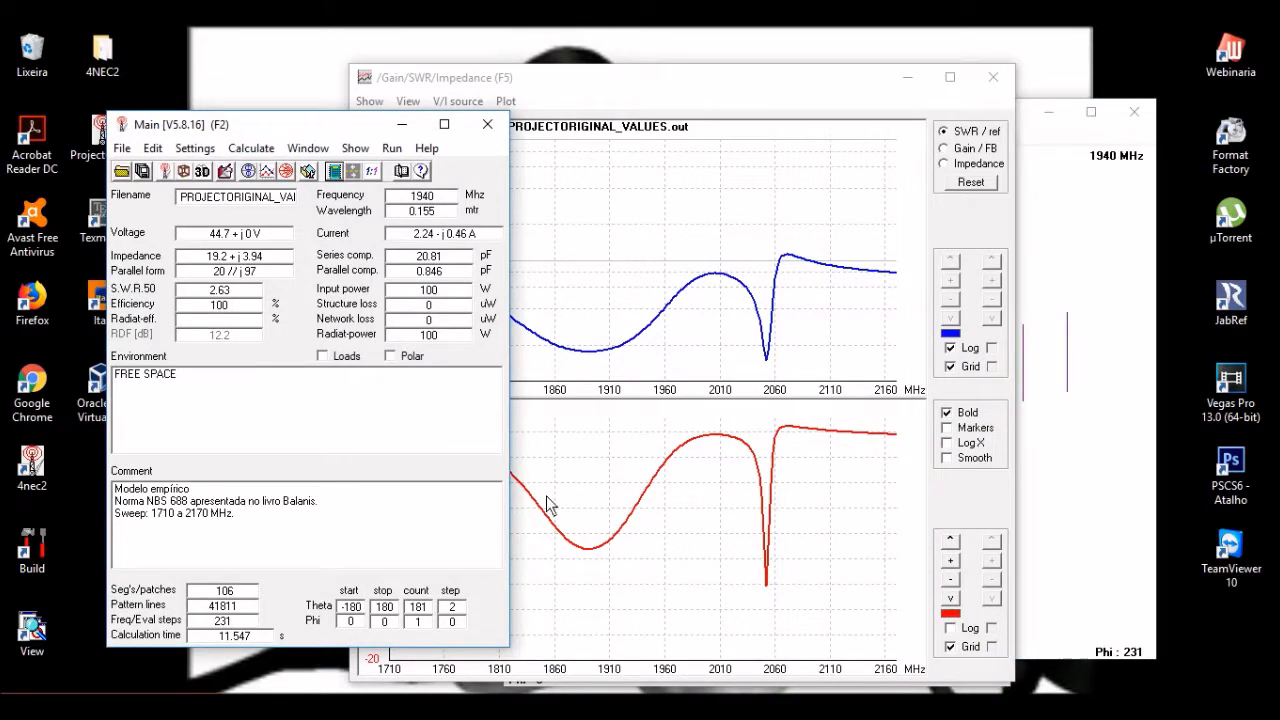
Step: Bring the sweep graphs to the front and compare the SWR/reflection, impedance and gain/front-to-back plots
{"action": "left_click_drag", "start_coordinate": [261, 120], "coordinate": [218, 86]}
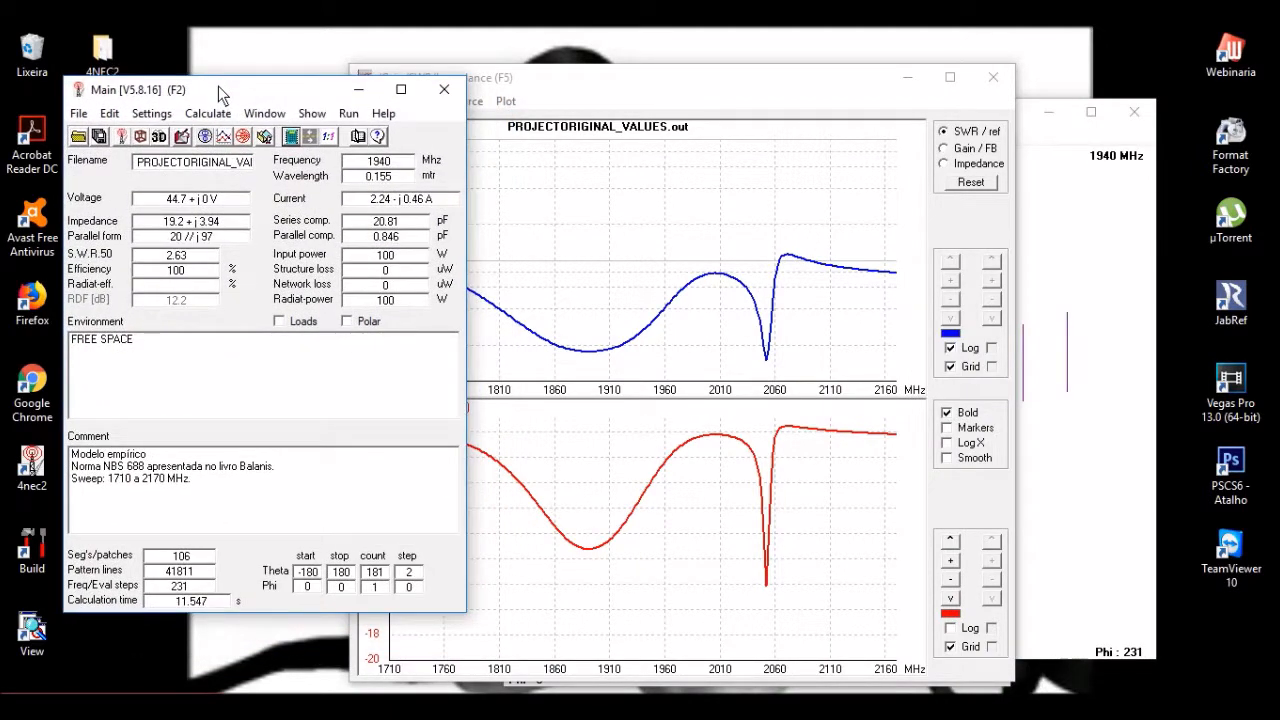
{"action": "mouse_move", "coordinate": [669, 84]}
{"action": "left_mouse_down"}
{"action": "mouse_move", "coordinate": [685, 96]}
{"action": "mouse_move", "coordinate": [637, 45]}
{"action": "mouse_move", "coordinate": [651, 80]}
{"action": "left_mouse_up"}
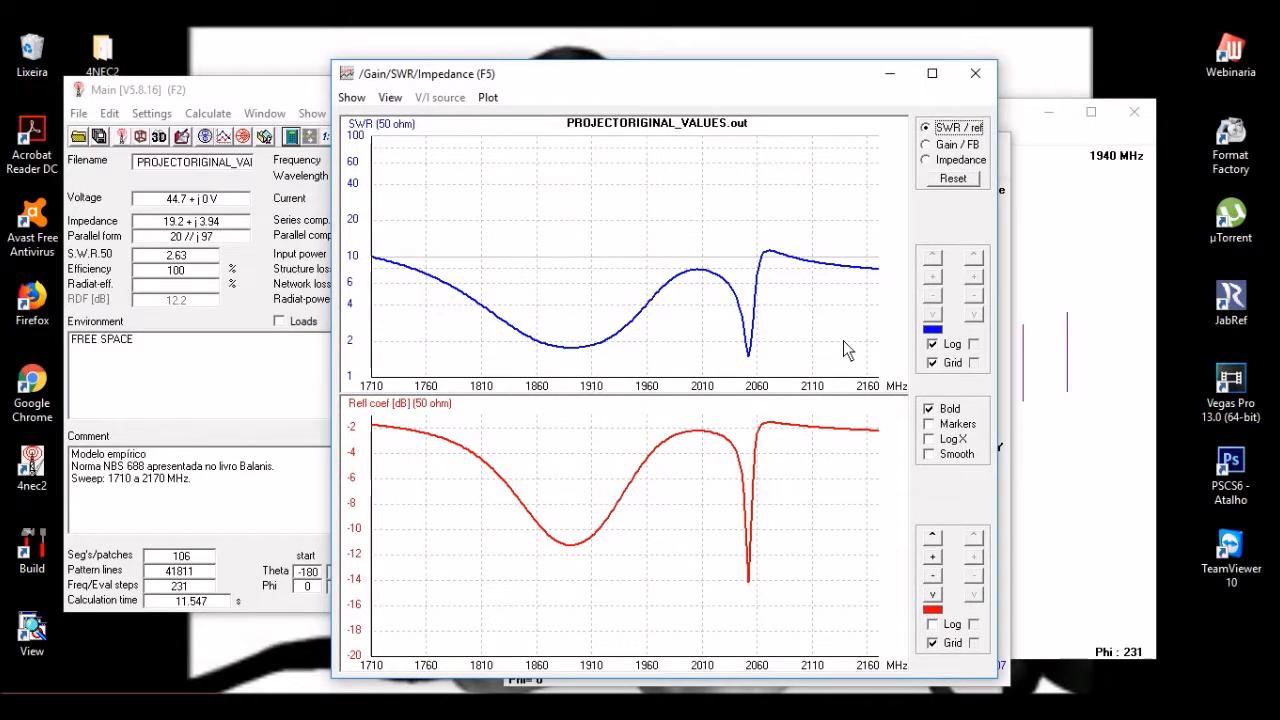
{"action": "left_click", "coordinate": [930, 146]}
{"action": "left_click", "coordinate": [930, 162]}
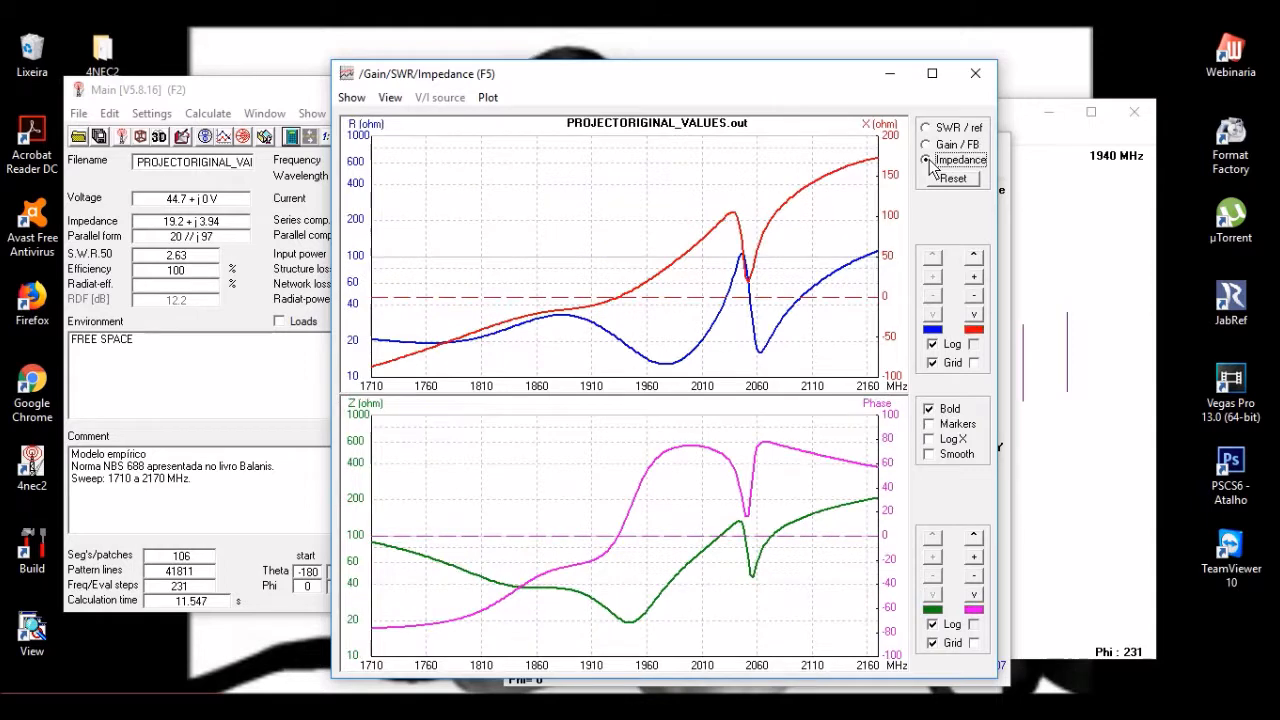
{"action": "left_click", "coordinate": [944, 146]}
{"action": "left_click", "coordinate": [946, 128]}
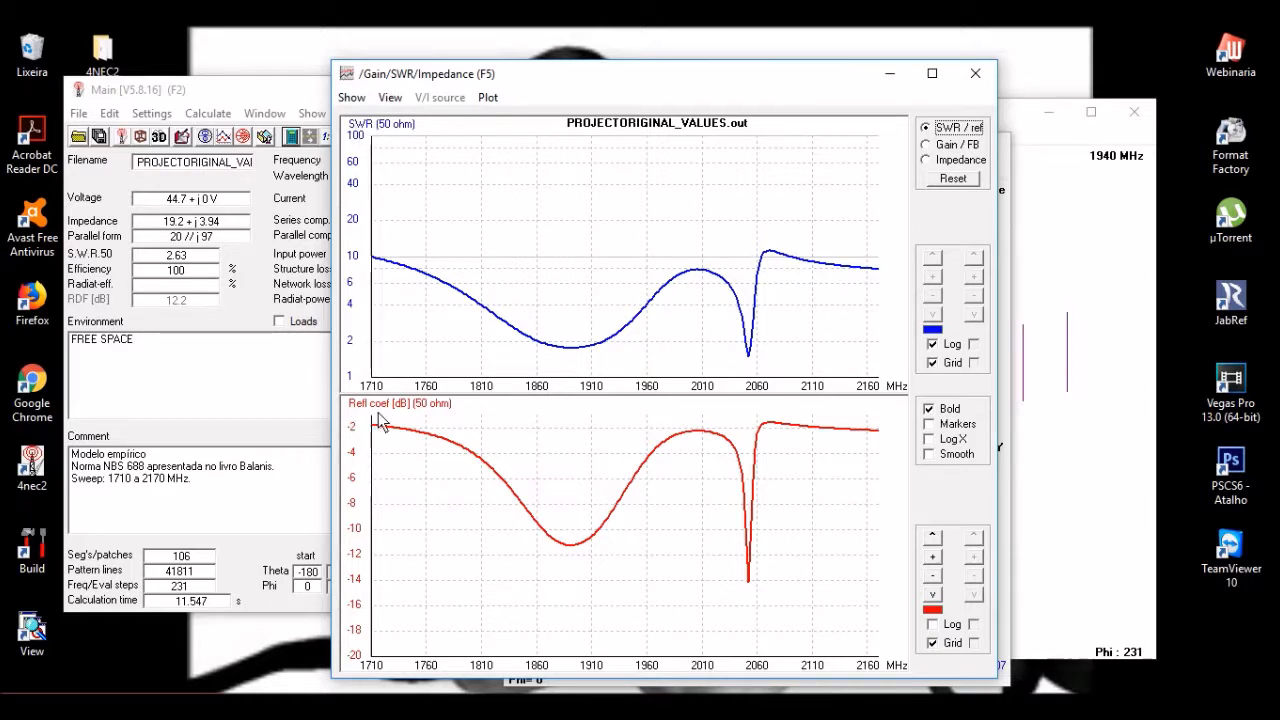
{"action": "left_click", "coordinate": [947, 146]}
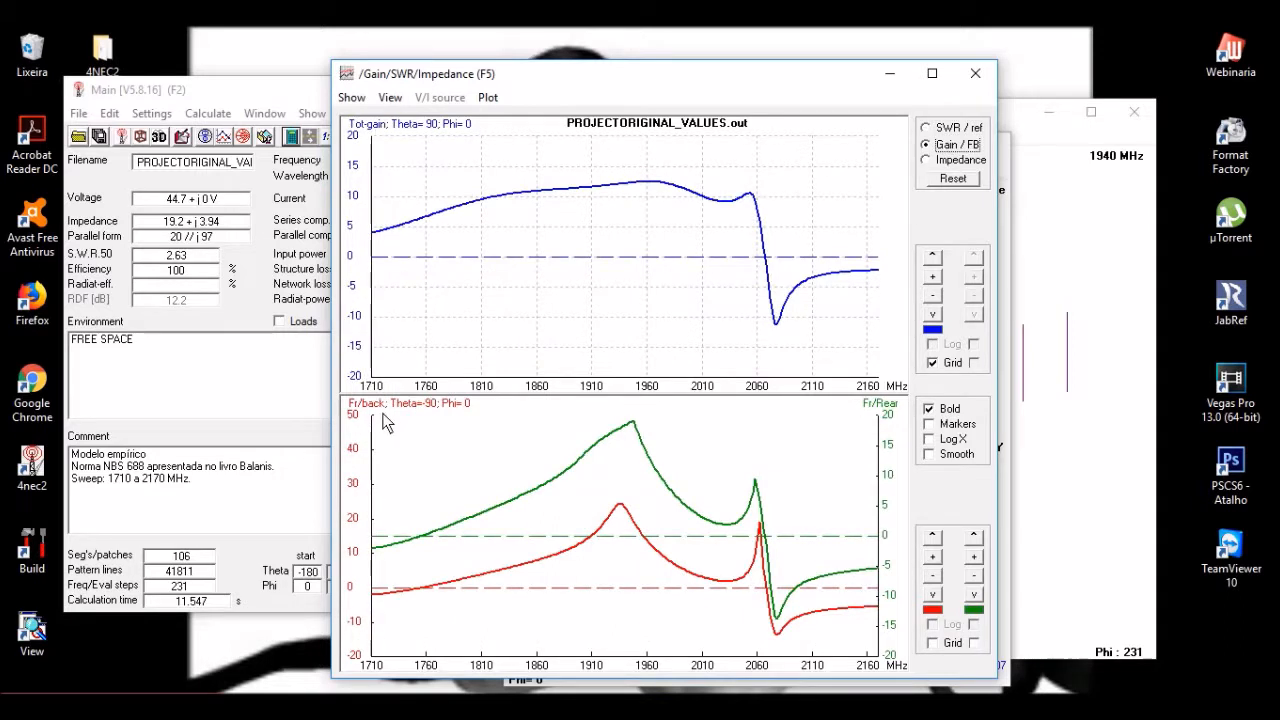
Step: Shift the front-to-rear axis to 25–65 to move its curve out of the plot, and enable the front-to-back grid
{"action": "left_click", "coordinate": [973, 596]}
{"action": "left_click", "coordinate": [973, 596]}
{"action": "left_click", "coordinate": [973, 596]}
{"action": "left_click", "coordinate": [973, 596]}
{"action": "left_click", "coordinate": [973, 596]}
{"action": "left_click", "coordinate": [973, 596]}
{"action": "left_click", "coordinate": [973, 596]}
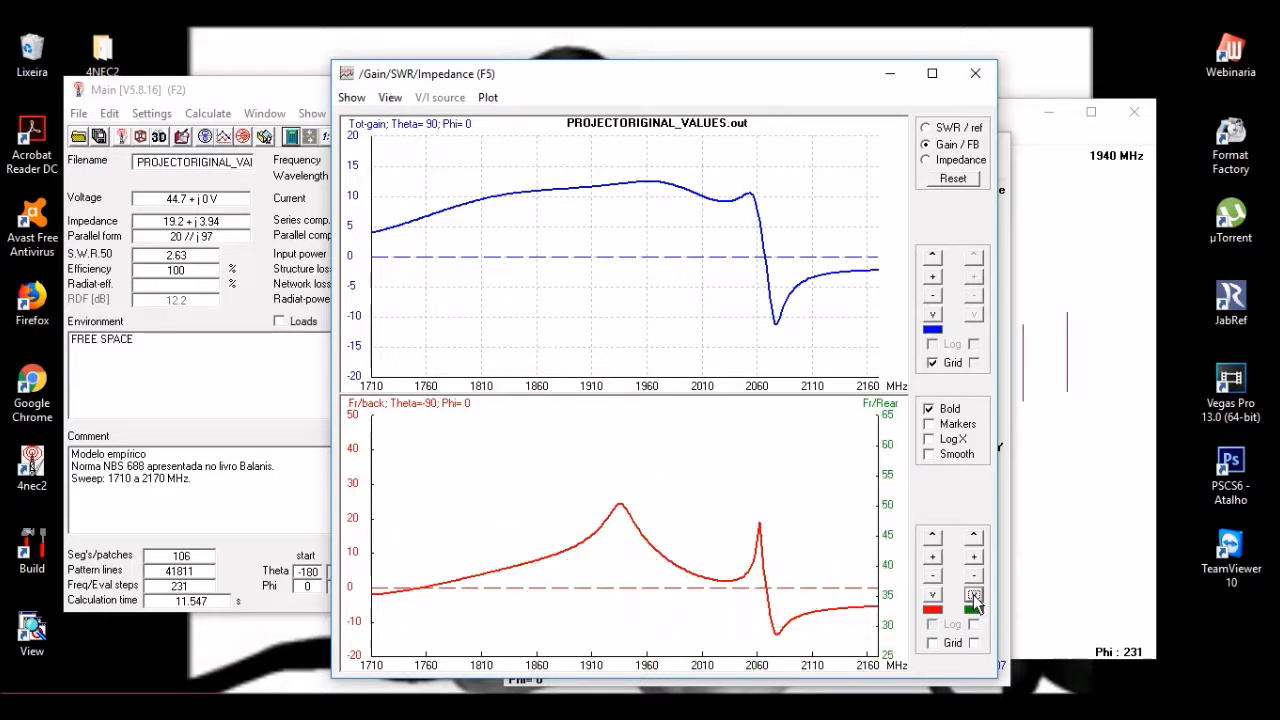
{"action": "left_click", "coordinate": [931, 644]}
Step: View the impedance plots, then return to the SWR/reflection plots and read the curves at about 1742 MHz
{"action": "left_click", "coordinate": [945, 163]}
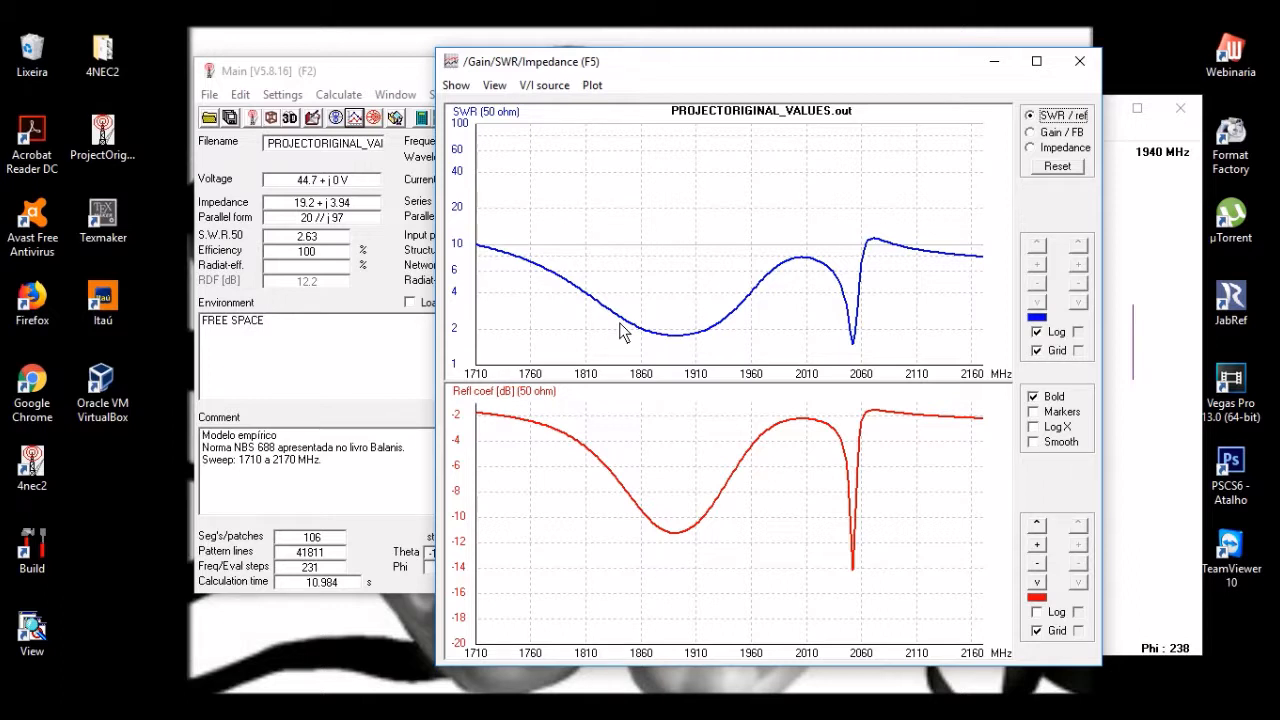
{"action": "left_click", "coordinate": [532, 284]}
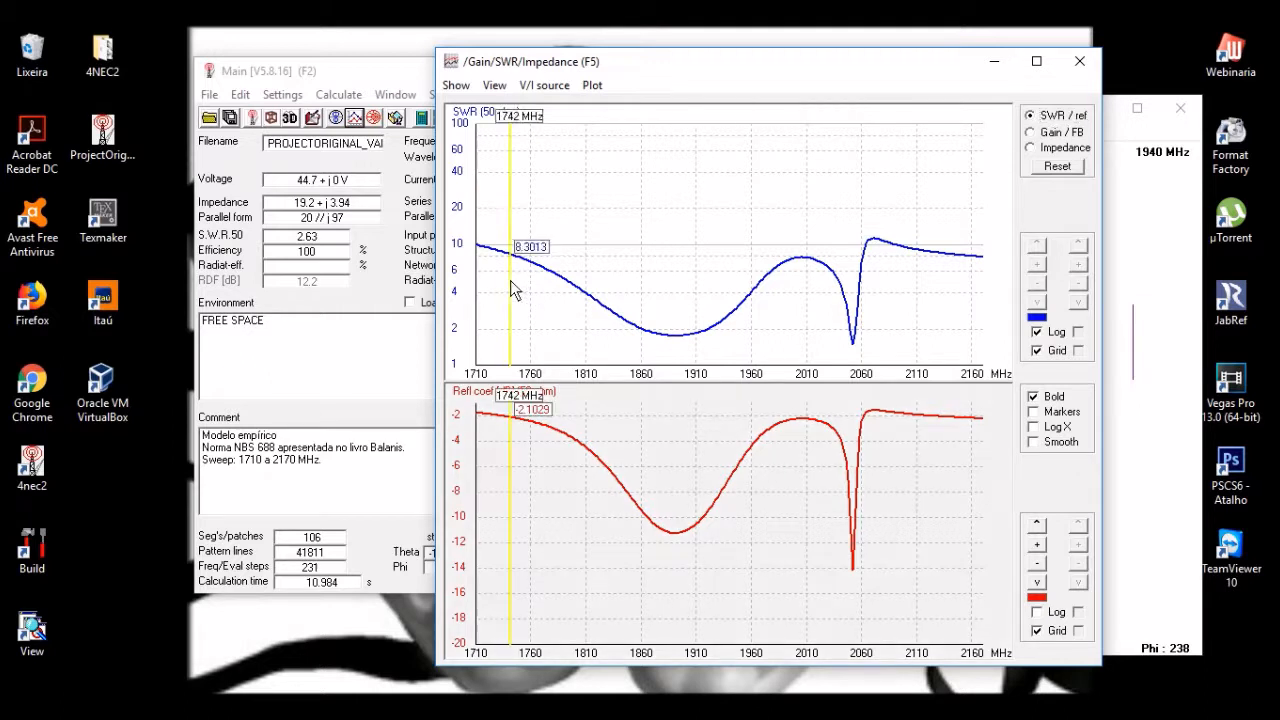
Step: Read the SWR curve at about 1740 MHz, between 2070 and 2094 MHz, and at its two minima near 1890 and 2052 MHz
{"action": "left_click", "coordinate": [512, 290]}
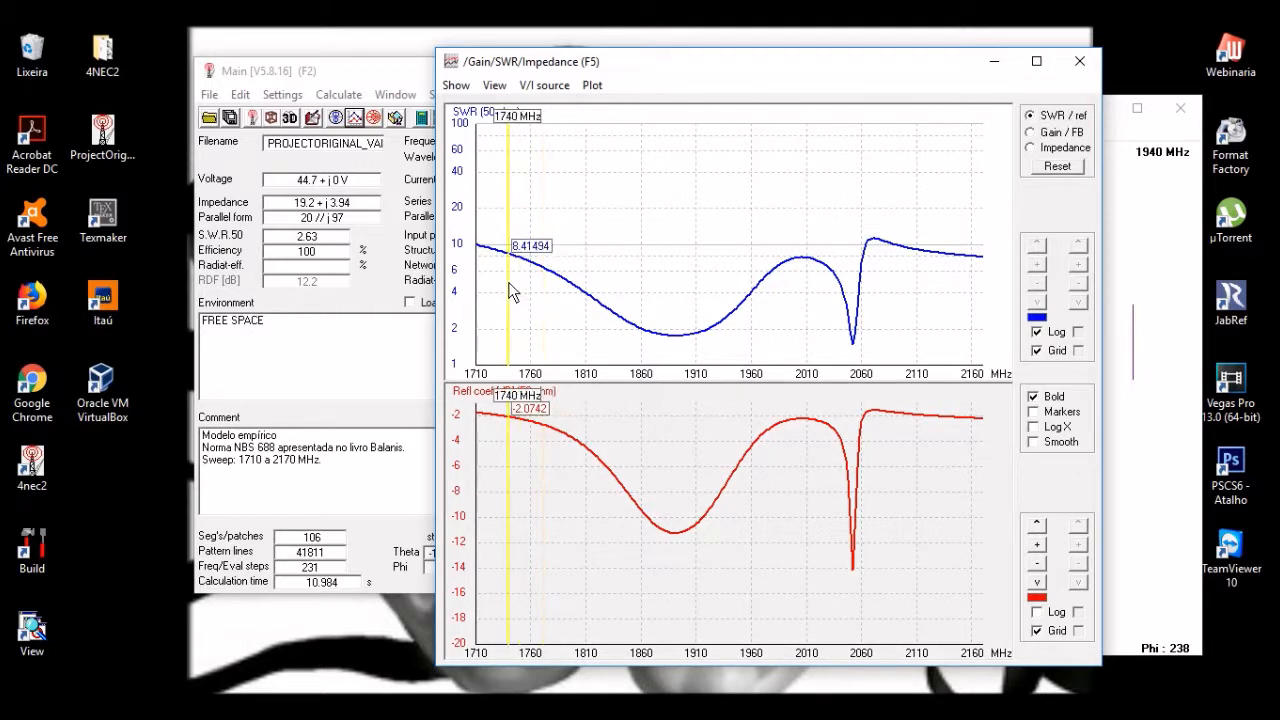
{"action": "left_click", "coordinate": [820, 314]}
{"action": "left_click", "coordinate": [887, 288]}
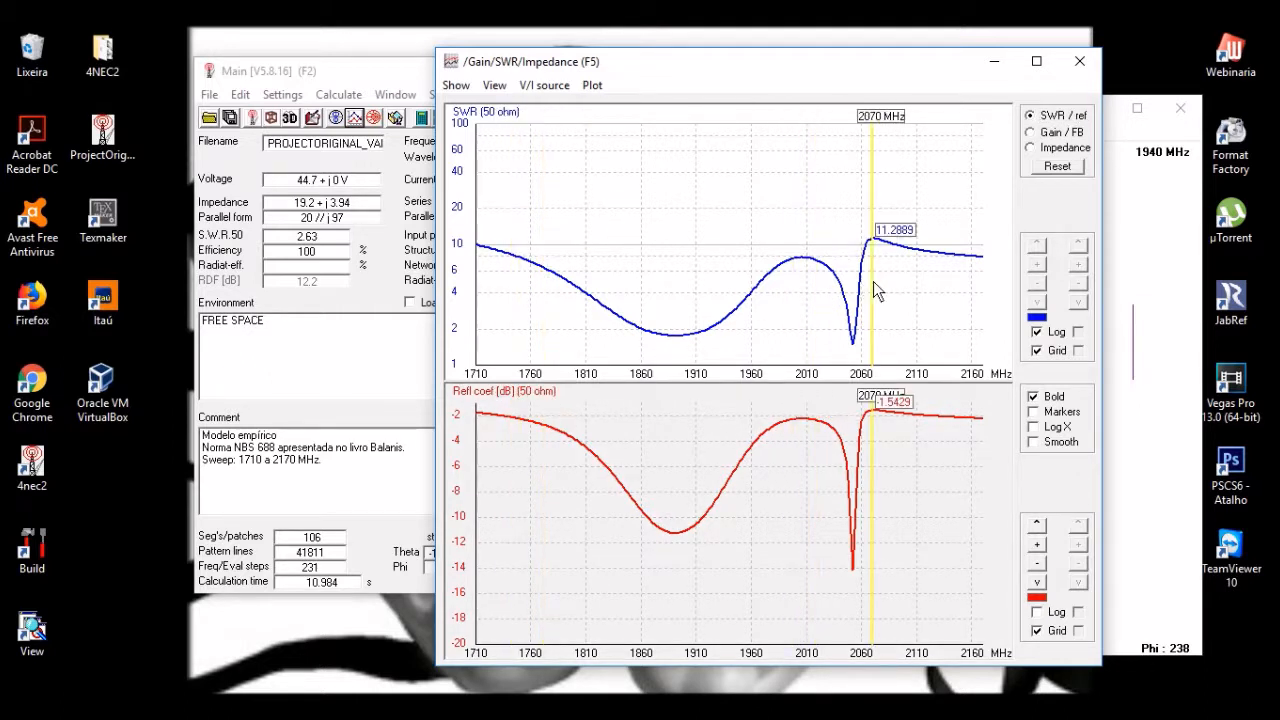
{"action": "mouse_move", "coordinate": [887, 288]}
{"action": "left_mouse_down"}
{"action": "mouse_move", "coordinate": [862, 282]}
{"action": "mouse_move", "coordinate": [898, 288]}
{"action": "left_mouse_up"}
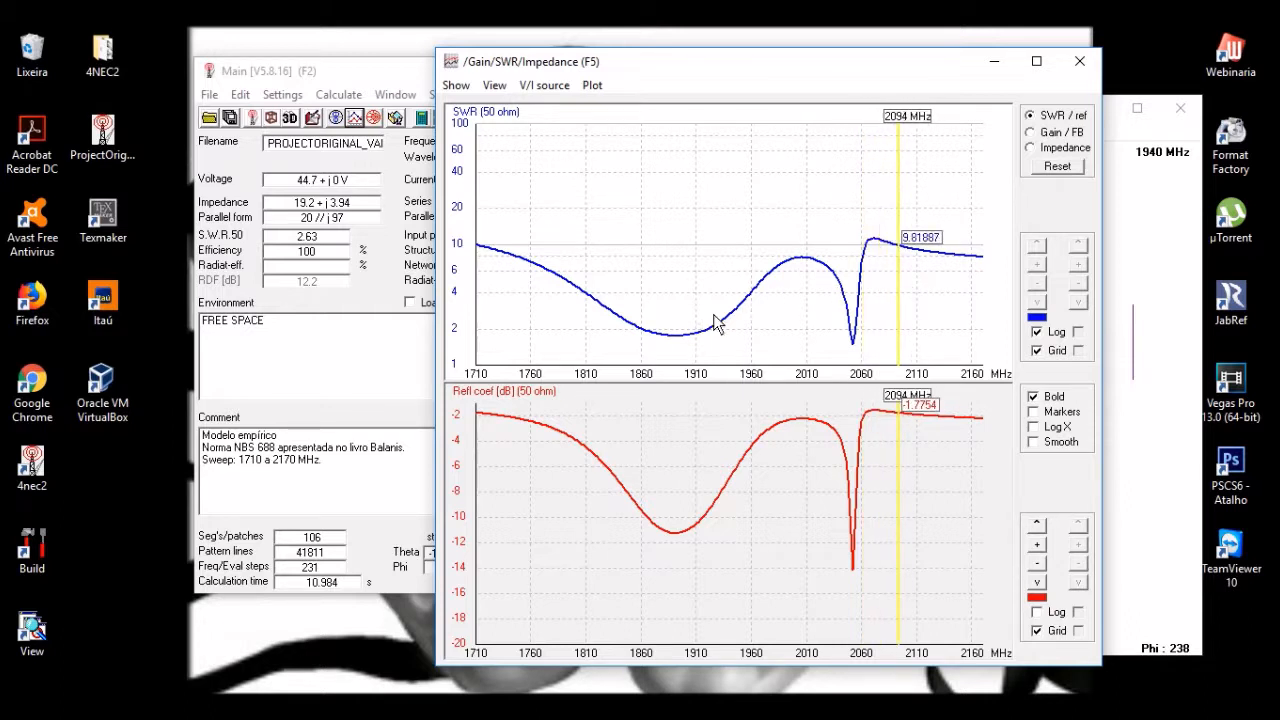
{"action": "mouse_move", "coordinate": [666, 352]}
{"action": "left_mouse_down"}
{"action": "mouse_move", "coordinate": [652, 352]}
{"action": "mouse_move", "coordinate": [688, 352]}
{"action": "mouse_move", "coordinate": [674, 354]}
{"action": "left_mouse_up"}
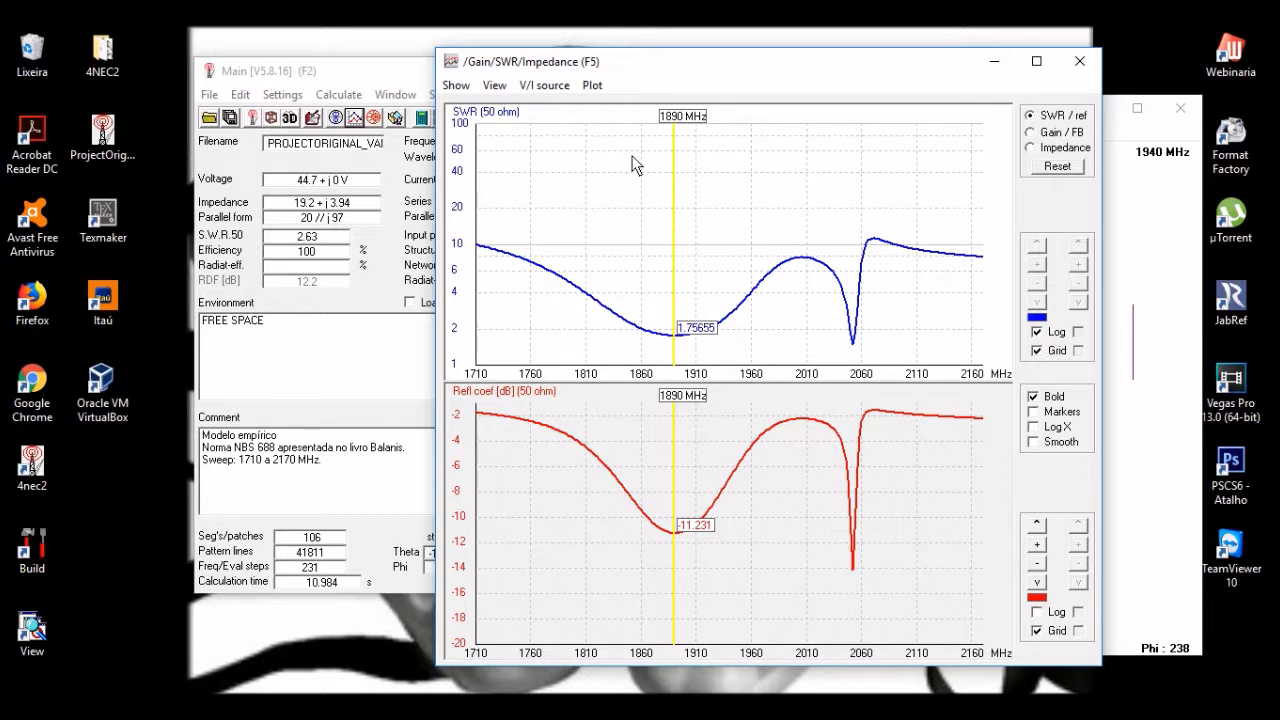
{"action": "mouse_move", "coordinate": [676, 192]}
{"action": "left_mouse_down"}
{"action": "mouse_move", "coordinate": [788, 180]}
{"action": "mouse_move", "coordinate": [530, 162]}
{"action": "mouse_move", "coordinate": [675, 186]}
{"action": "left_mouse_up"}
{"action": "left_click", "coordinate": [853, 340]}
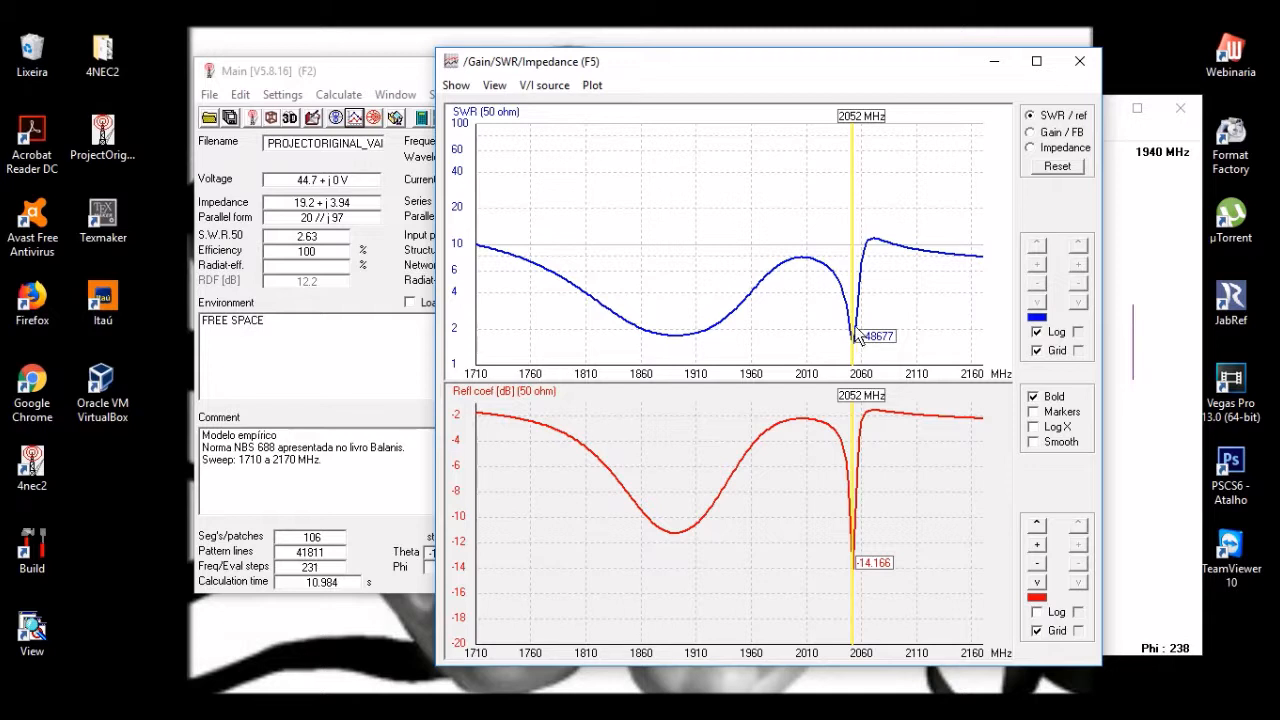
Step: Read the reflection coefficient curve at its two dips, near 1890 MHz and 2052 MHz
{"action": "left_click", "coordinate": [464, 406]}
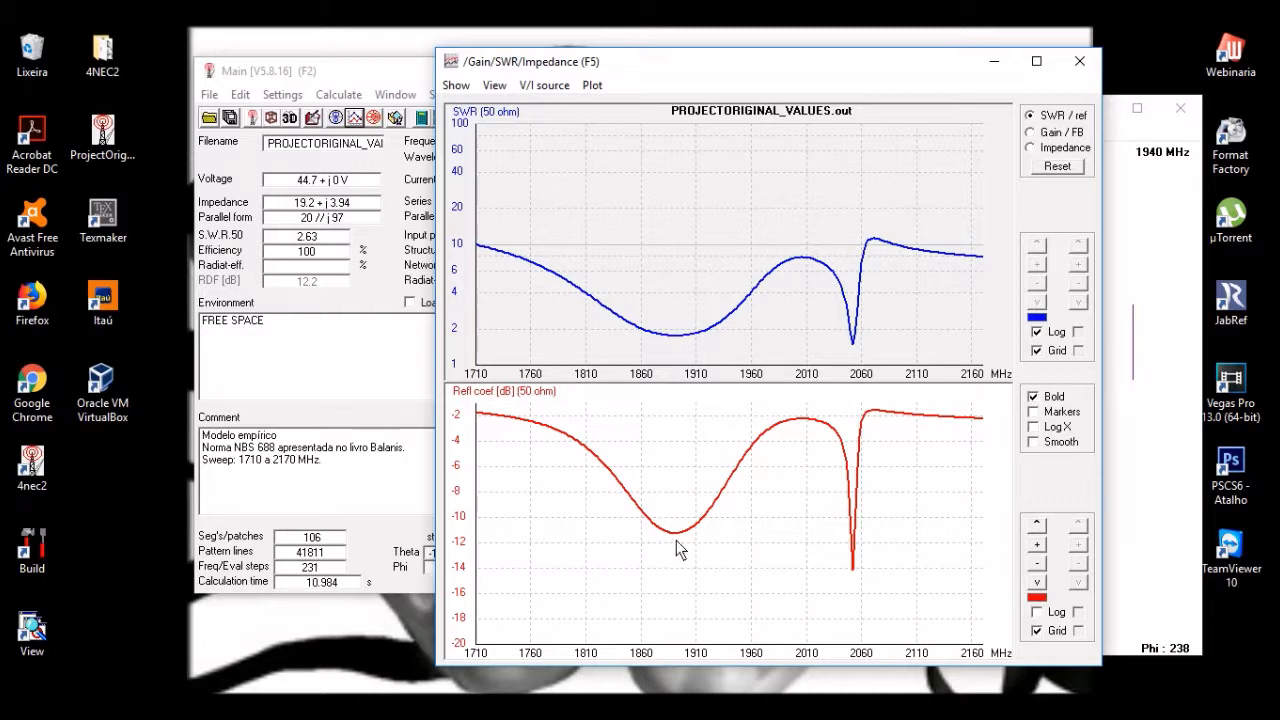
{"action": "left_click_drag", "start_coordinate": [676, 544], "coordinate": [676, 545]}
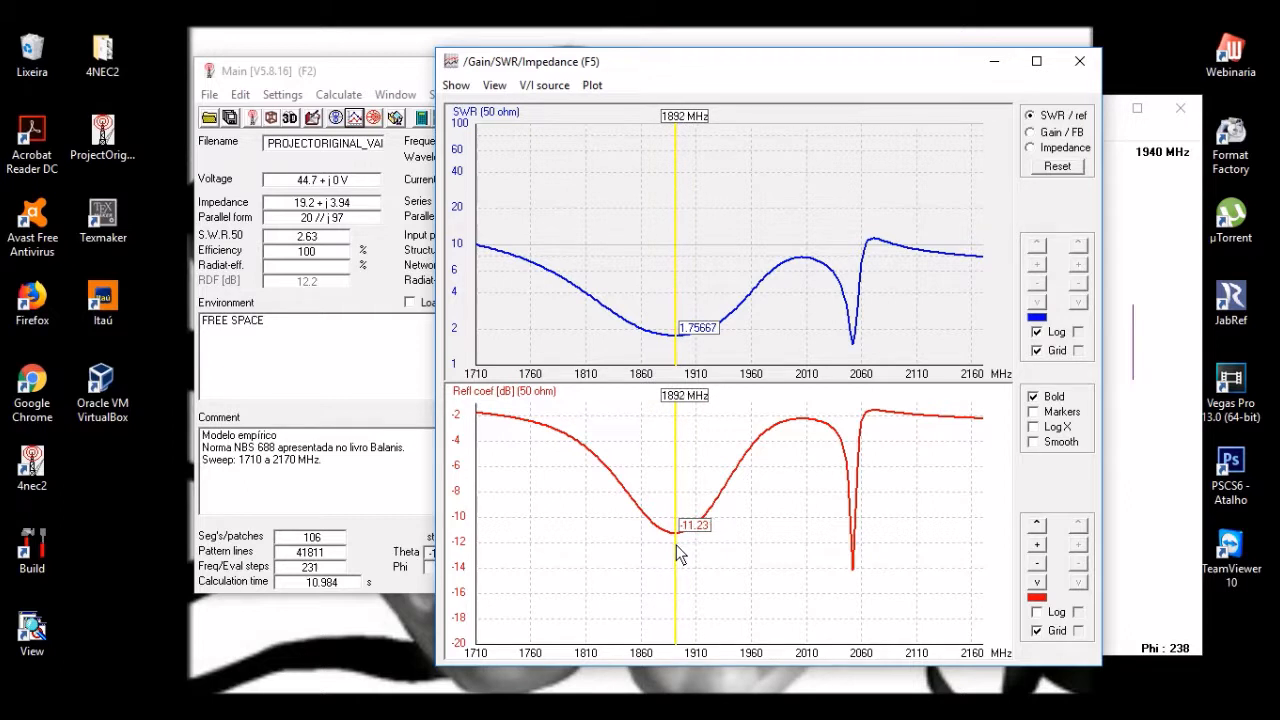
{"action": "mouse_move", "coordinate": [855, 576]}
{"action": "left_mouse_down"}
{"action": "mouse_move", "coordinate": [745, 567]}
{"action": "mouse_move", "coordinate": [905, 567]}
{"action": "mouse_move", "coordinate": [730, 564]}
{"action": "mouse_move", "coordinate": [913, 556]}
{"action": "mouse_move", "coordinate": [590, 557]}
{"action": "mouse_move", "coordinate": [731, 575]}
{"action": "mouse_move", "coordinate": [888, 563]}
{"action": "mouse_move", "coordinate": [853, 574]}
{"action": "left_mouse_up"}
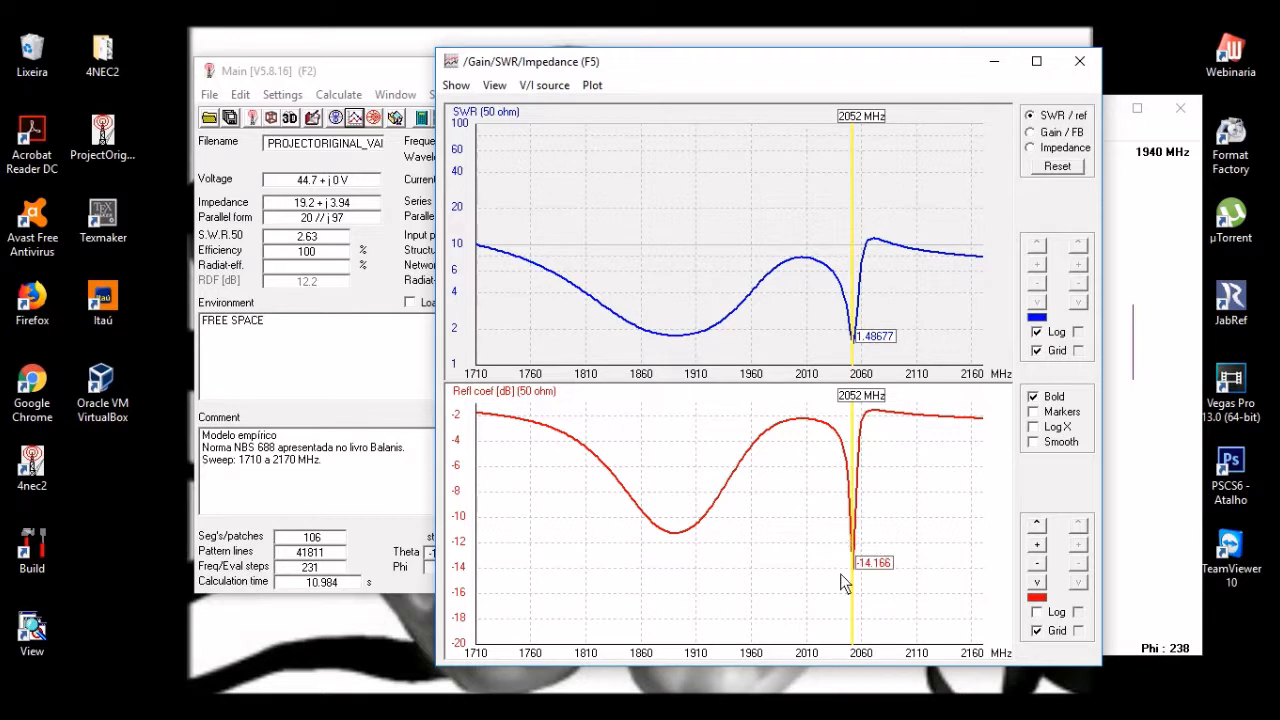
{"action": "left_click", "coordinate": [671, 533]}
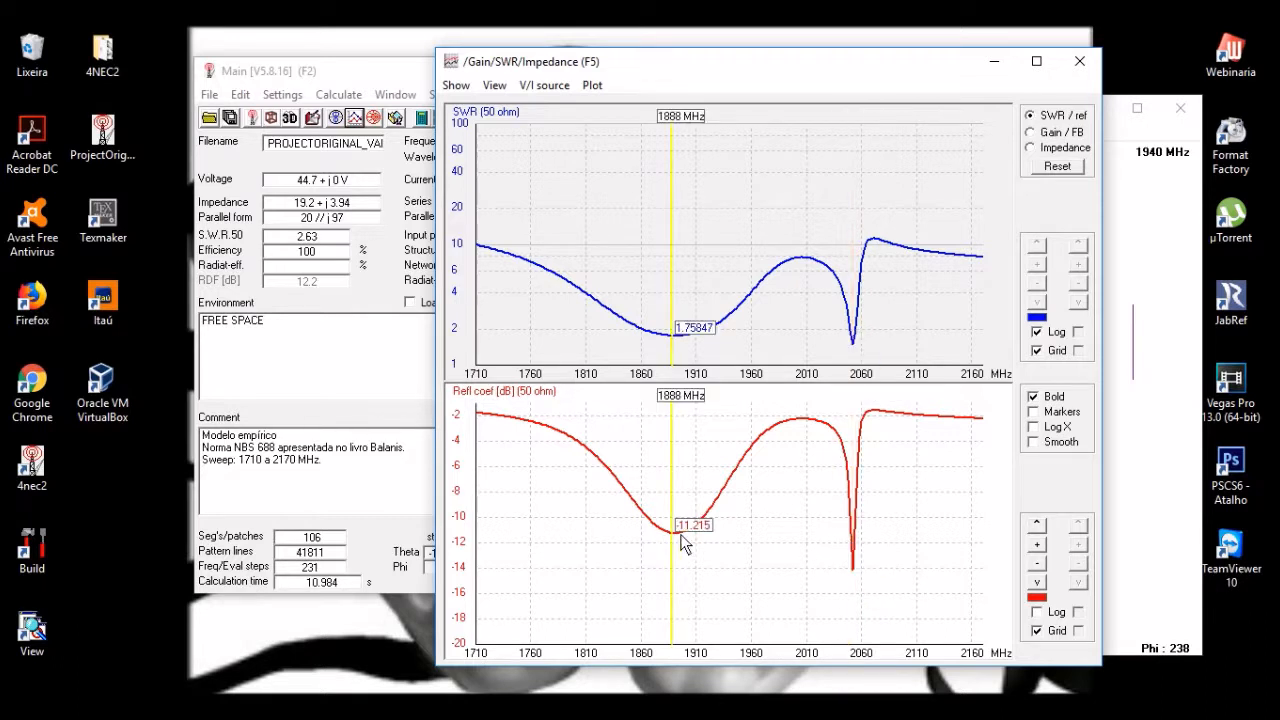
{"action": "left_click", "coordinate": [993, 456]}
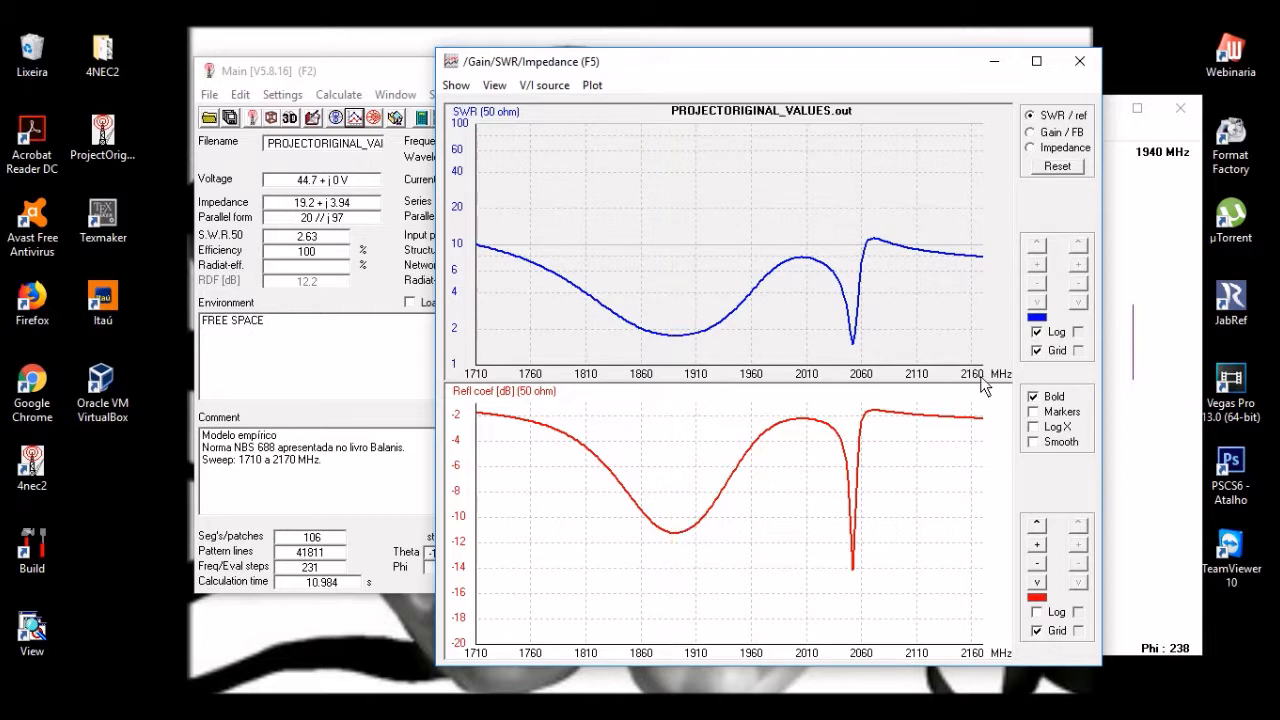
Step: Show the gain and front-to-back plots, reading gain near 1840 MHz and both front-to-back peaks, and shift the graph window towards the main window
{"action": "left_click", "coordinate": [1056, 134]}
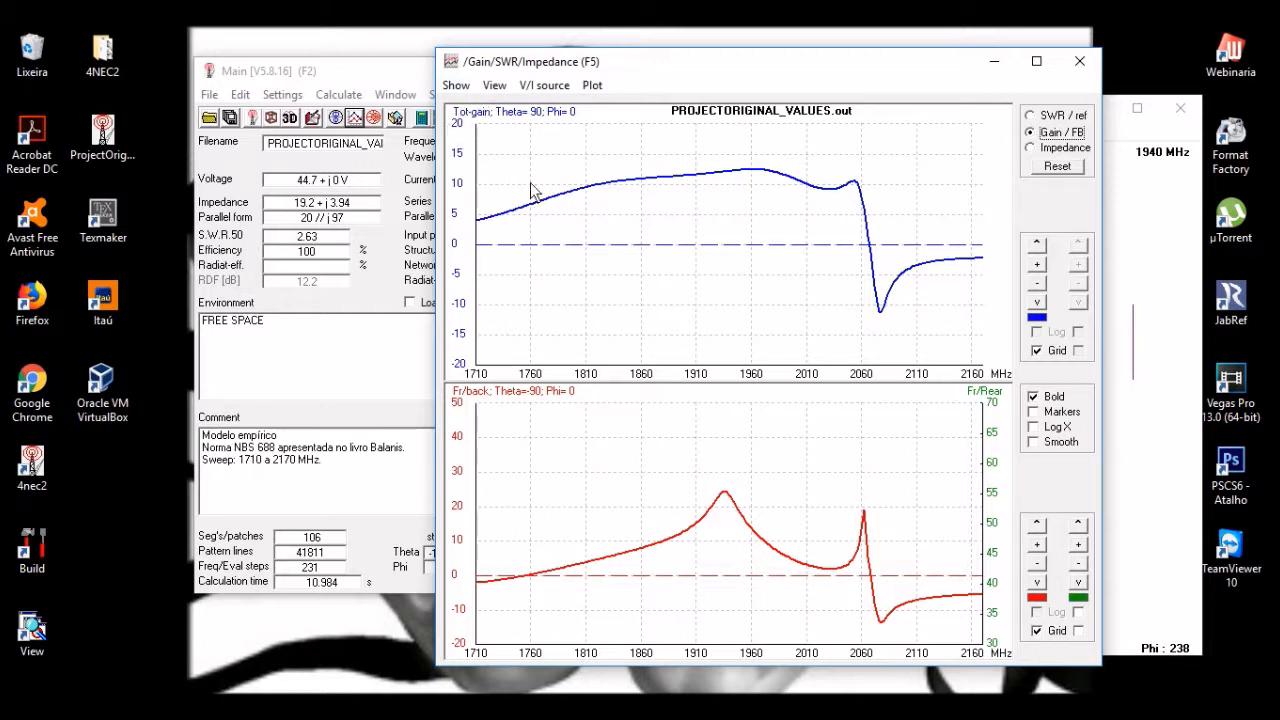
{"action": "left_click_drag", "start_coordinate": [570, 200], "coordinate": [619, 229]}
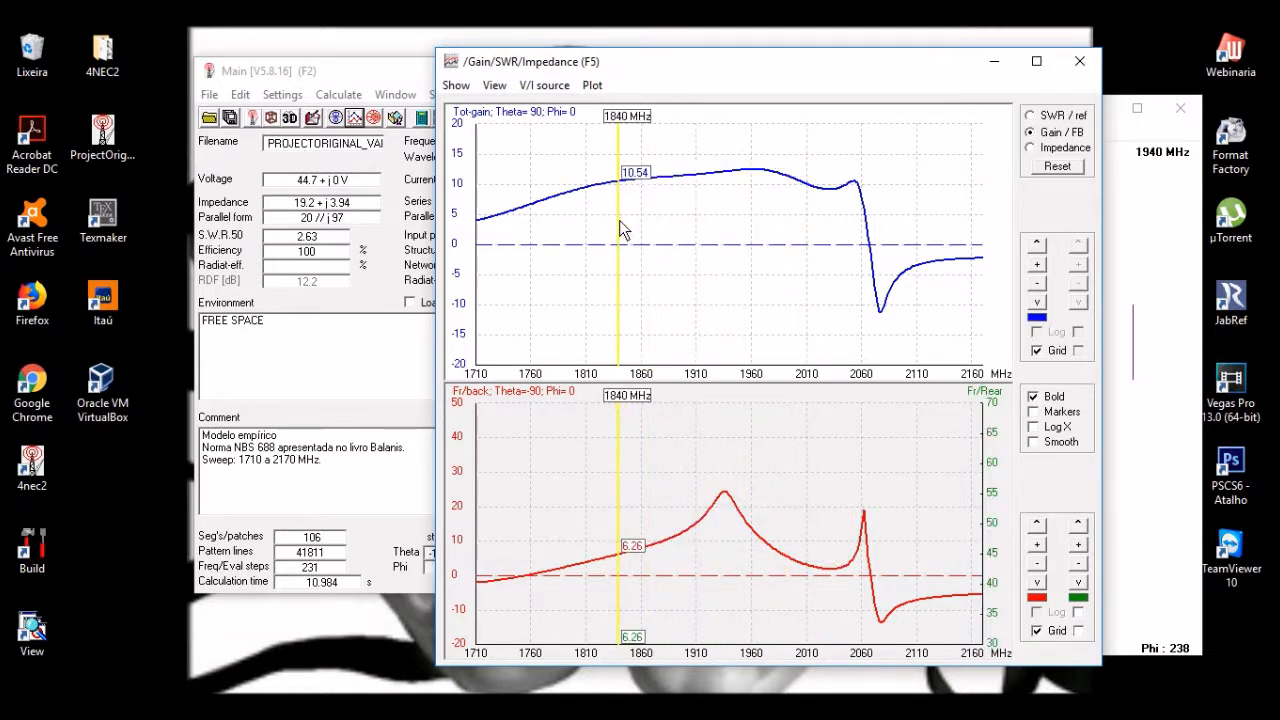
{"action": "left_click", "coordinate": [463, 418]}
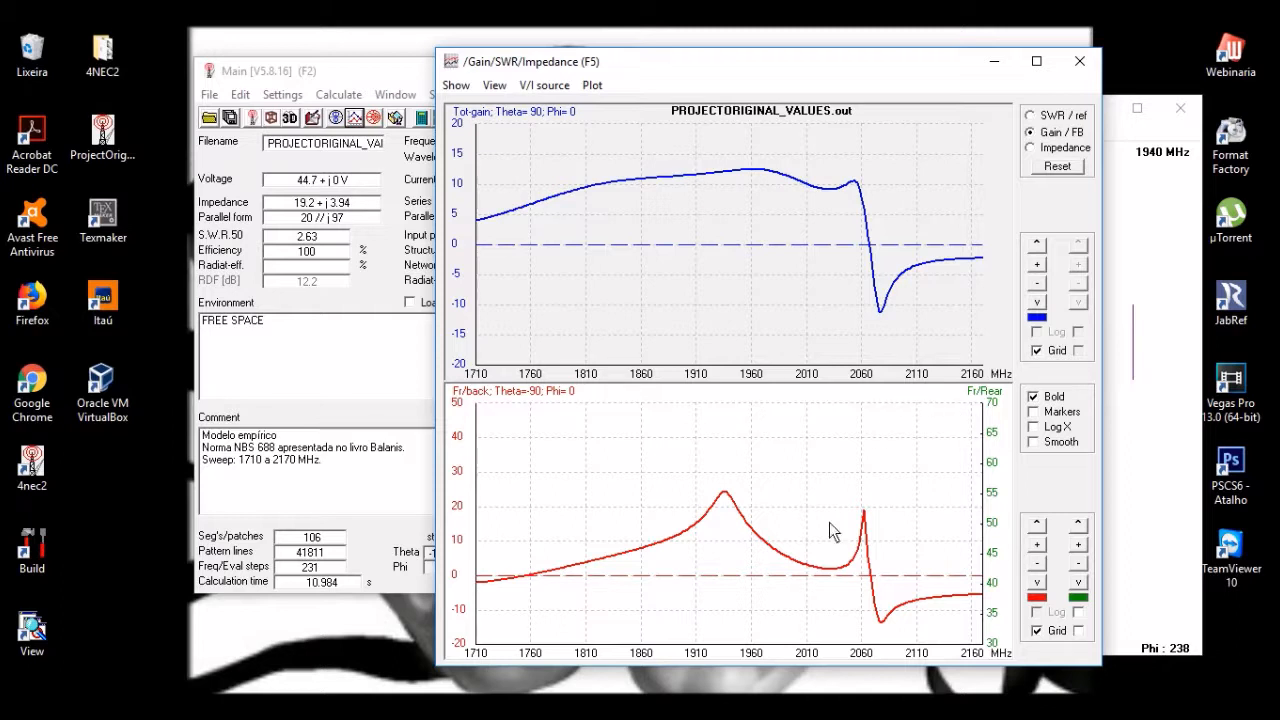
{"action": "left_click", "coordinate": [737, 508]}
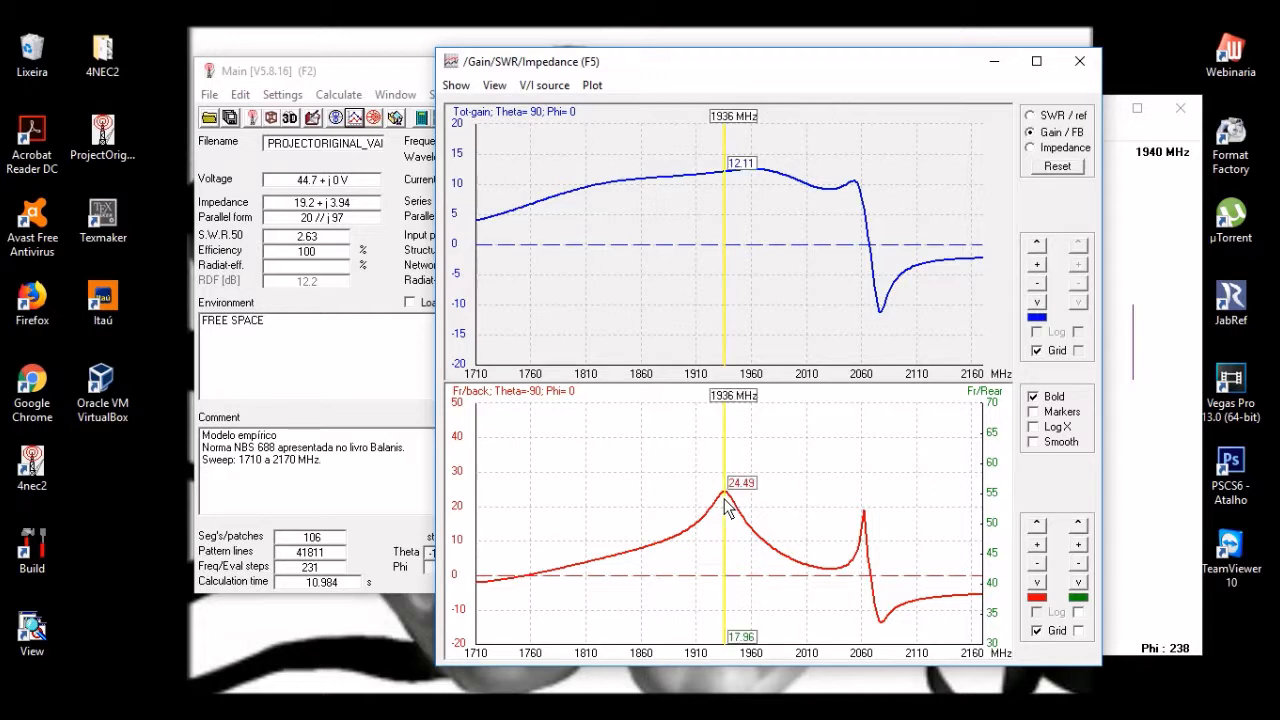
{"action": "mouse_move", "coordinate": [740, 510]}
{"action": "left_mouse_down"}
{"action": "mouse_move", "coordinate": [703, 510]}
{"action": "mouse_move", "coordinate": [730, 520]}
{"action": "left_mouse_up"}
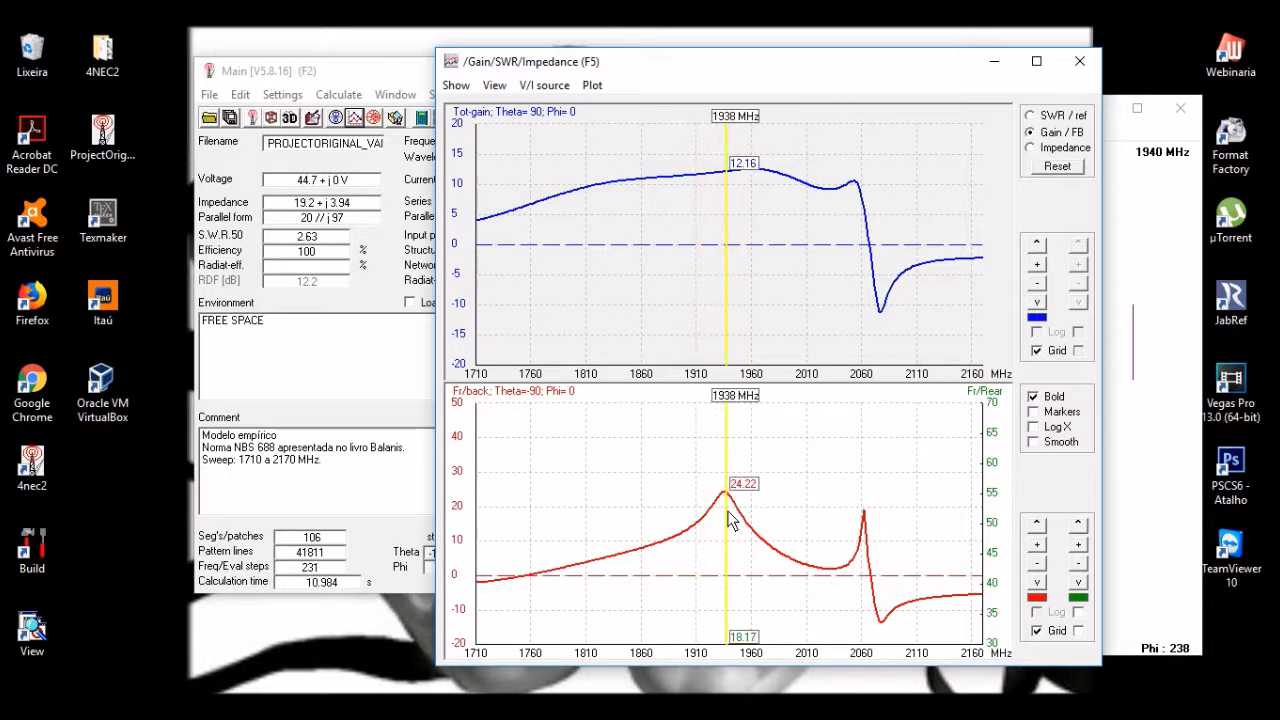
{"action": "mouse_move", "coordinate": [858, 537]}
{"action": "left_mouse_down"}
{"action": "mouse_move", "coordinate": [918, 540]}
{"action": "mouse_move", "coordinate": [868, 540]}
{"action": "left_mouse_up"}
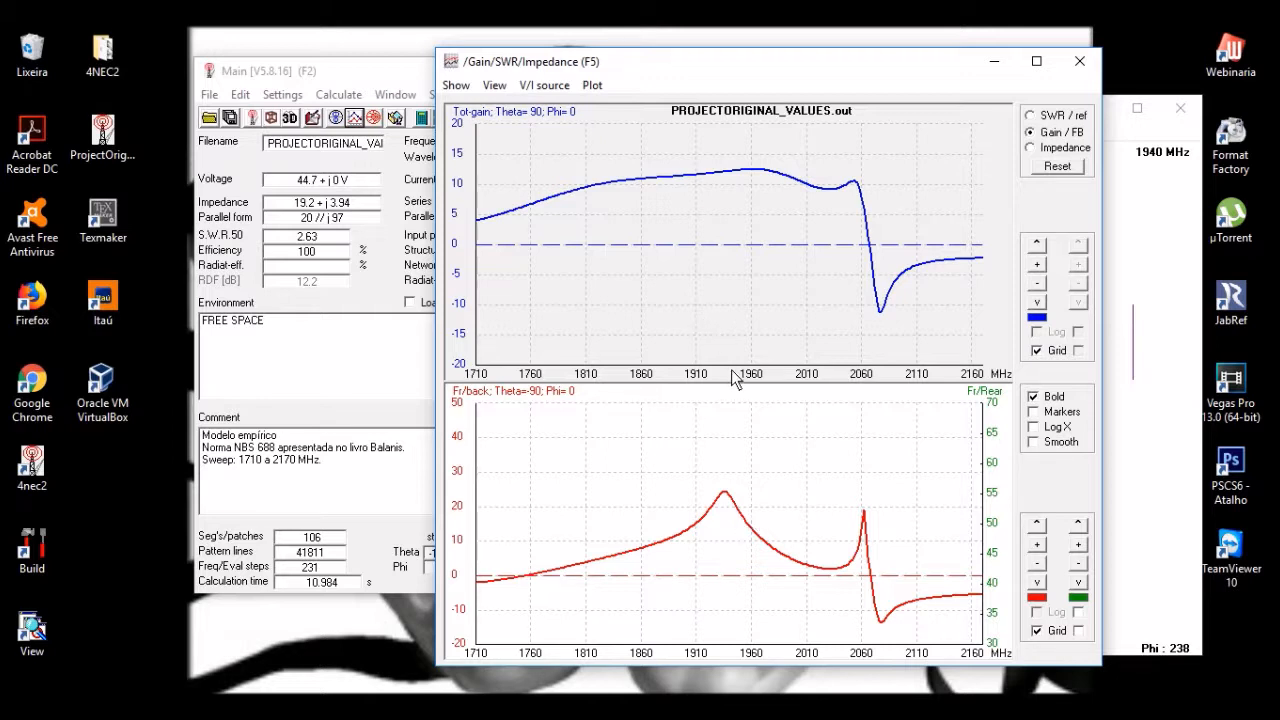
{"action": "left_click_drag", "start_coordinate": [786, 56], "coordinate": [749, 56]}
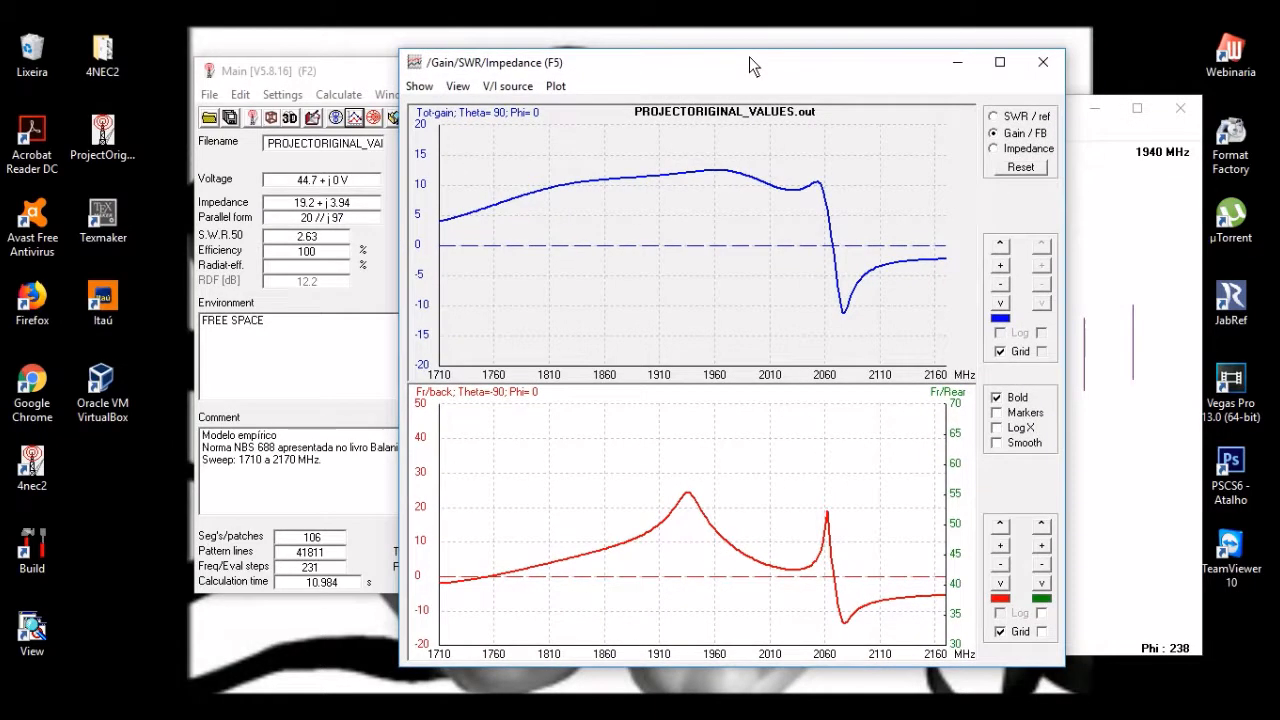
Step: Show the impedance plots and read resistance and reactance at about 1968, 1996, 1934 and 1774 MHz
{"action": "left_click", "coordinate": [995, 148]}
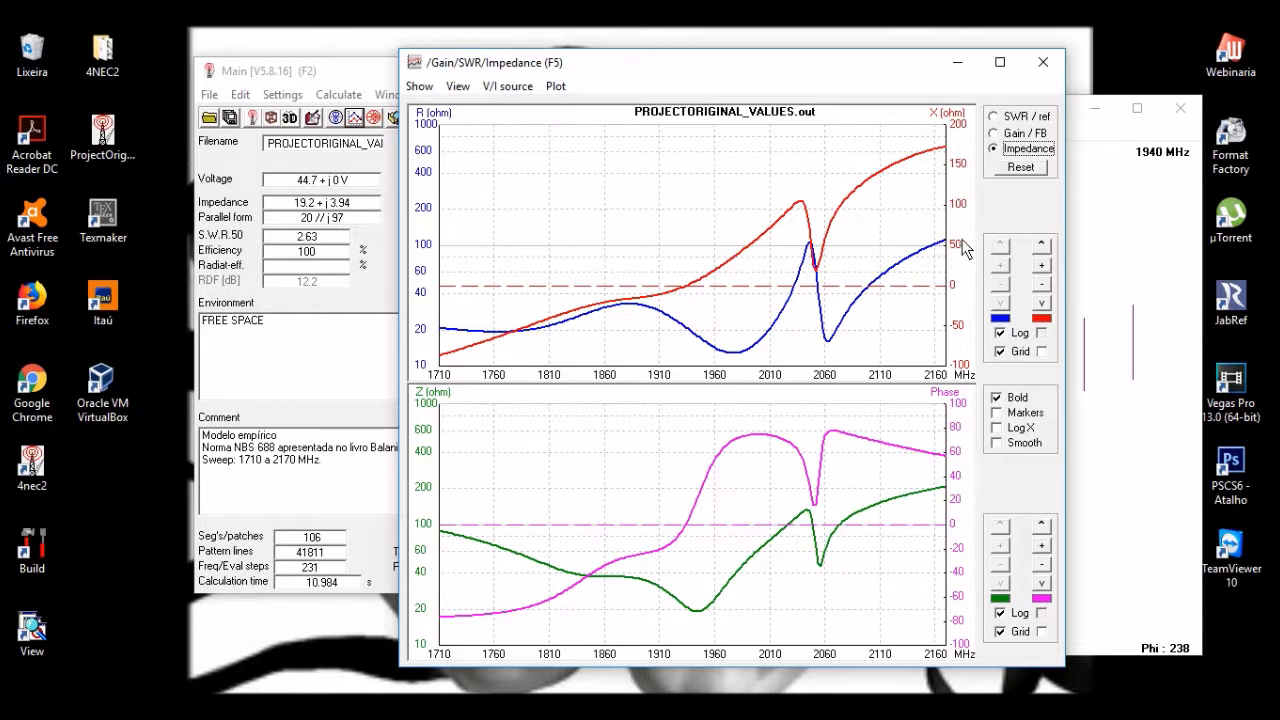
{"action": "left_click", "coordinate": [638, 322]}
{"action": "left_click_drag", "start_coordinate": [638, 322], "coordinate": [604, 316]}
{"action": "left_click", "coordinate": [726, 297]}
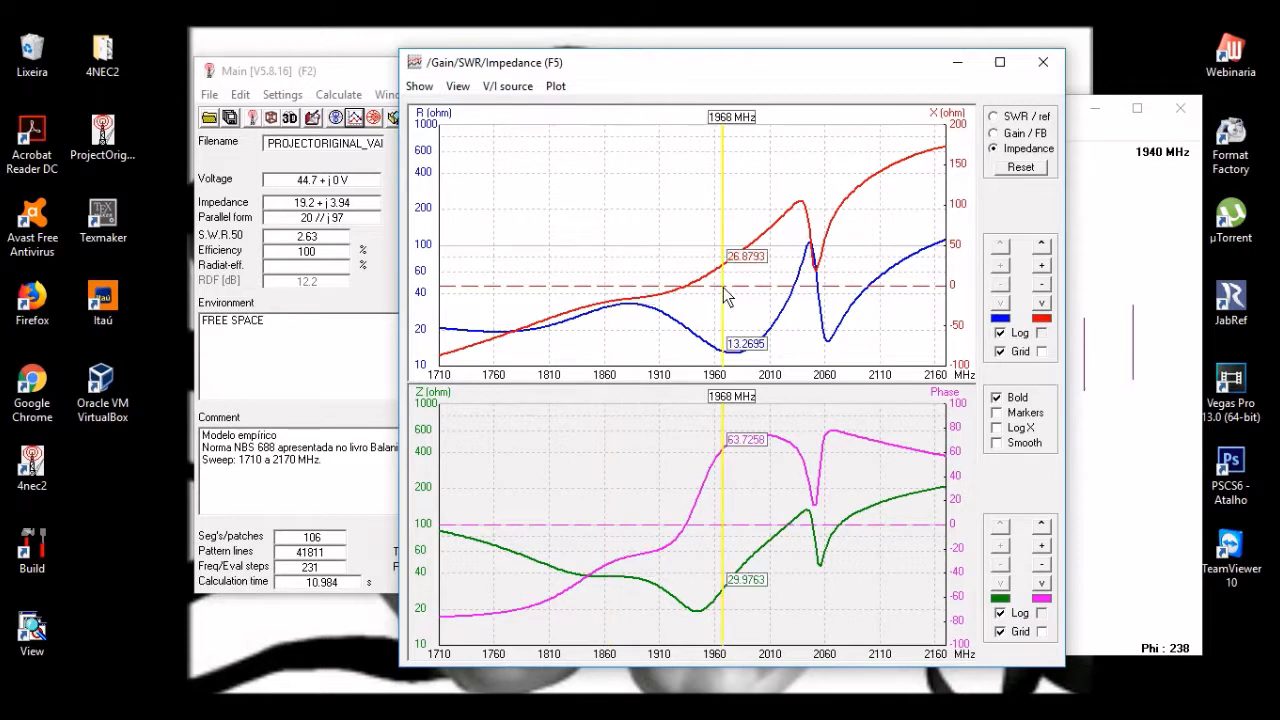
{"action": "left_click", "coordinate": [760, 290]}
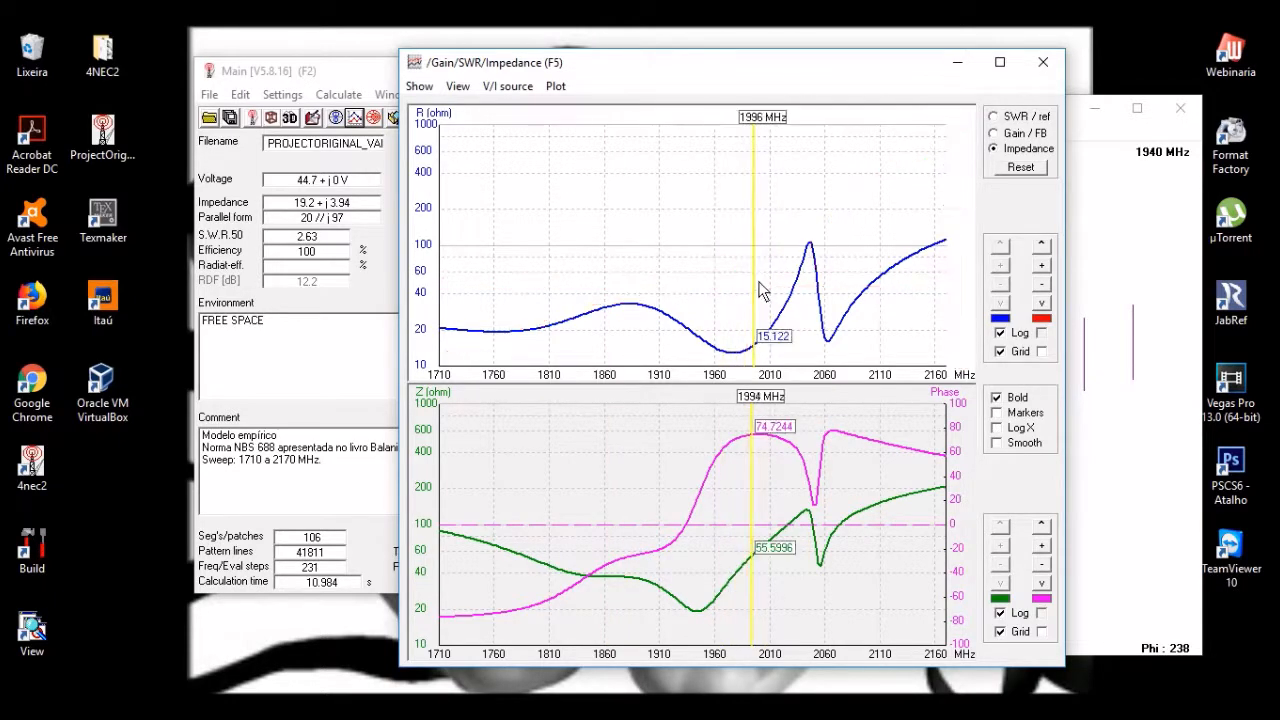
{"action": "left_click", "coordinate": [686, 297]}
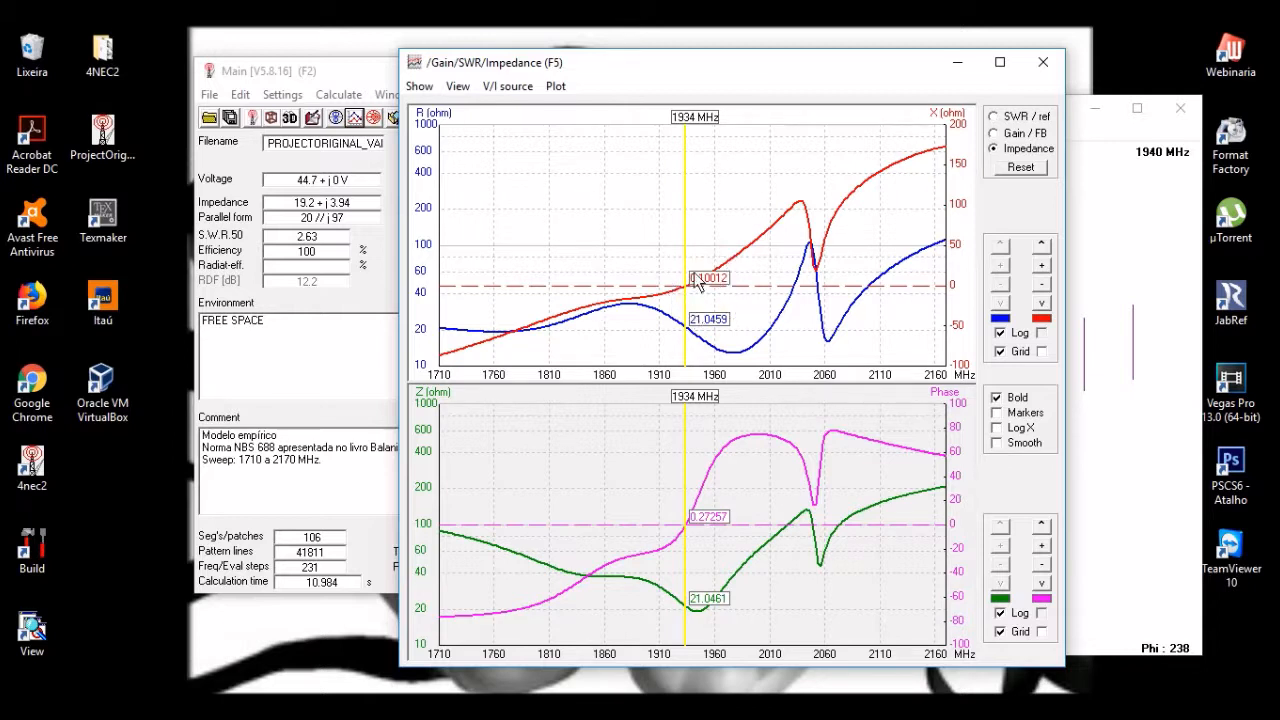
{"action": "left_click", "coordinate": [963, 300]}
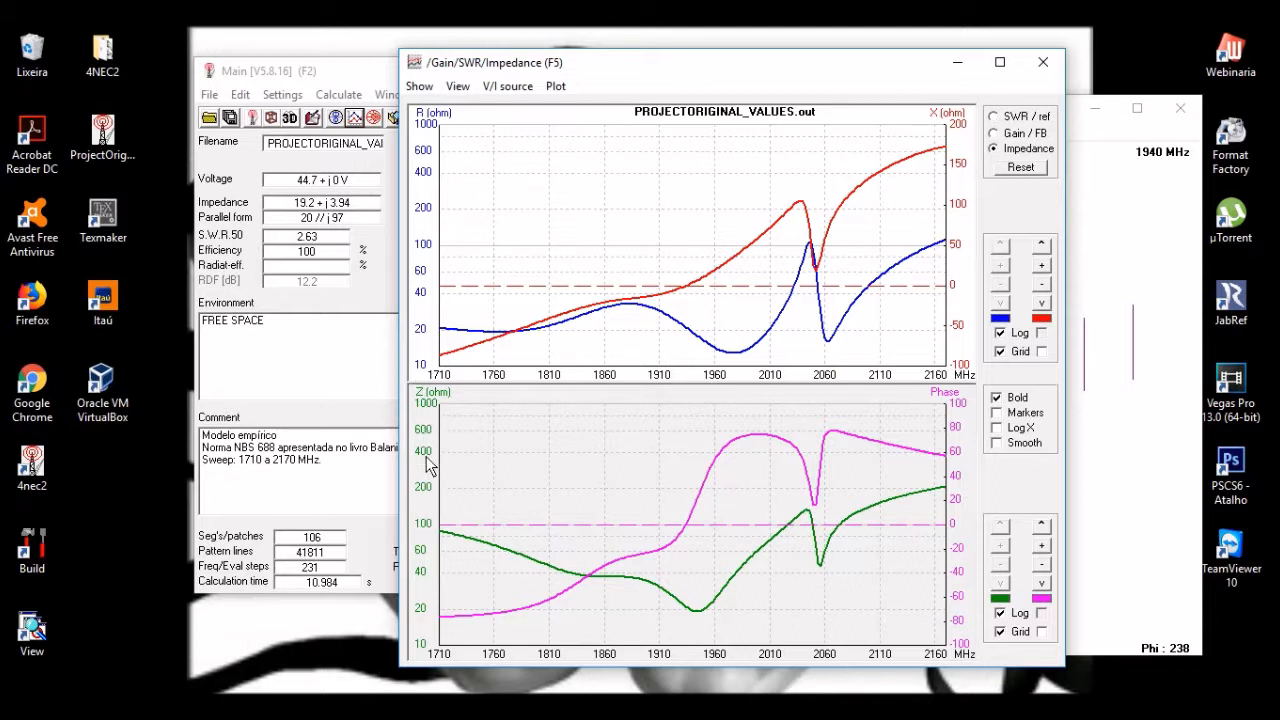
{"action": "left_click", "coordinate": [510, 330]}
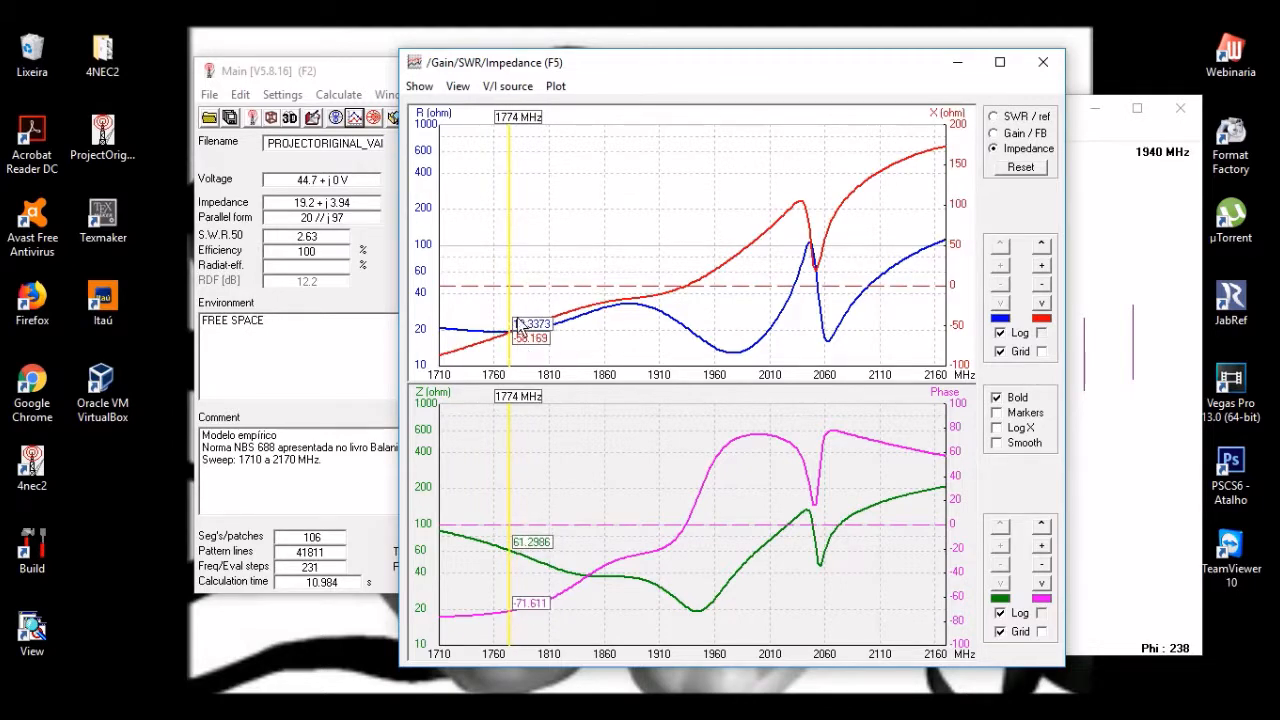
Step: Read the impedance magnitude and phase curves at about 1894 MHz and around 2078 MHz
{"action": "left_click", "coordinate": [972, 435]}
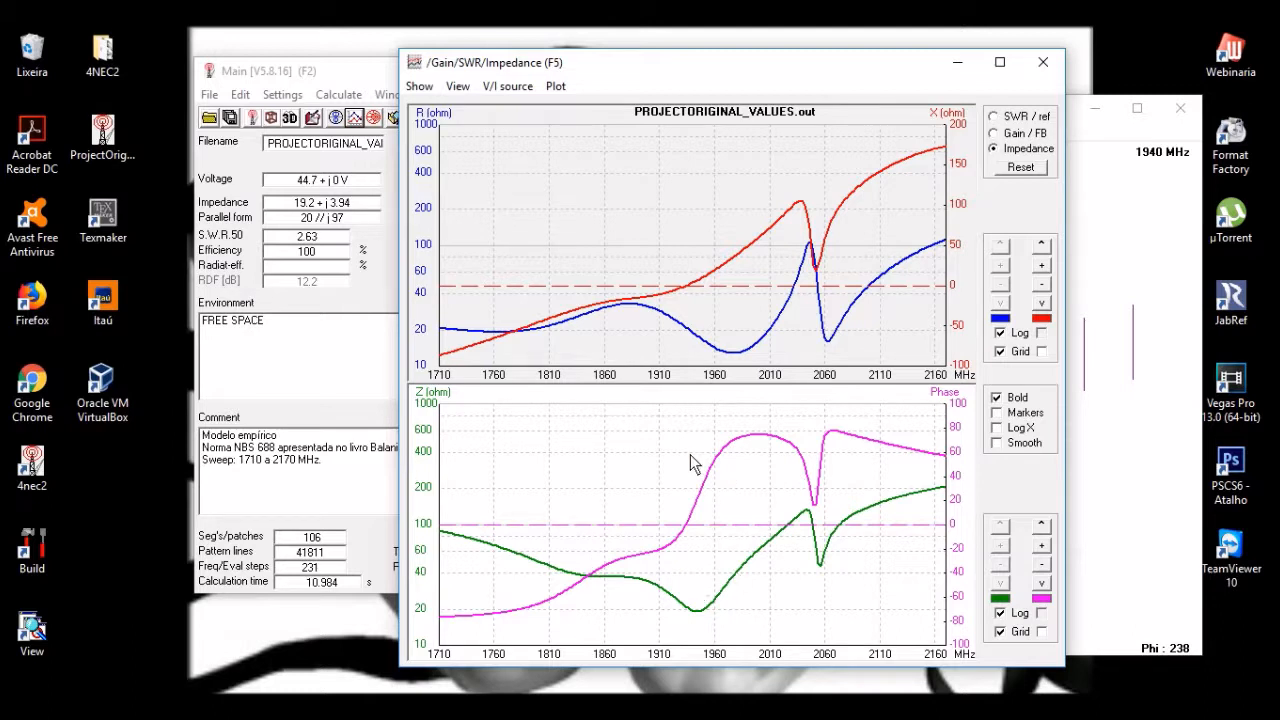
{"action": "left_click", "coordinate": [657, 591]}
{"action": "left_click", "coordinate": [641, 570]}
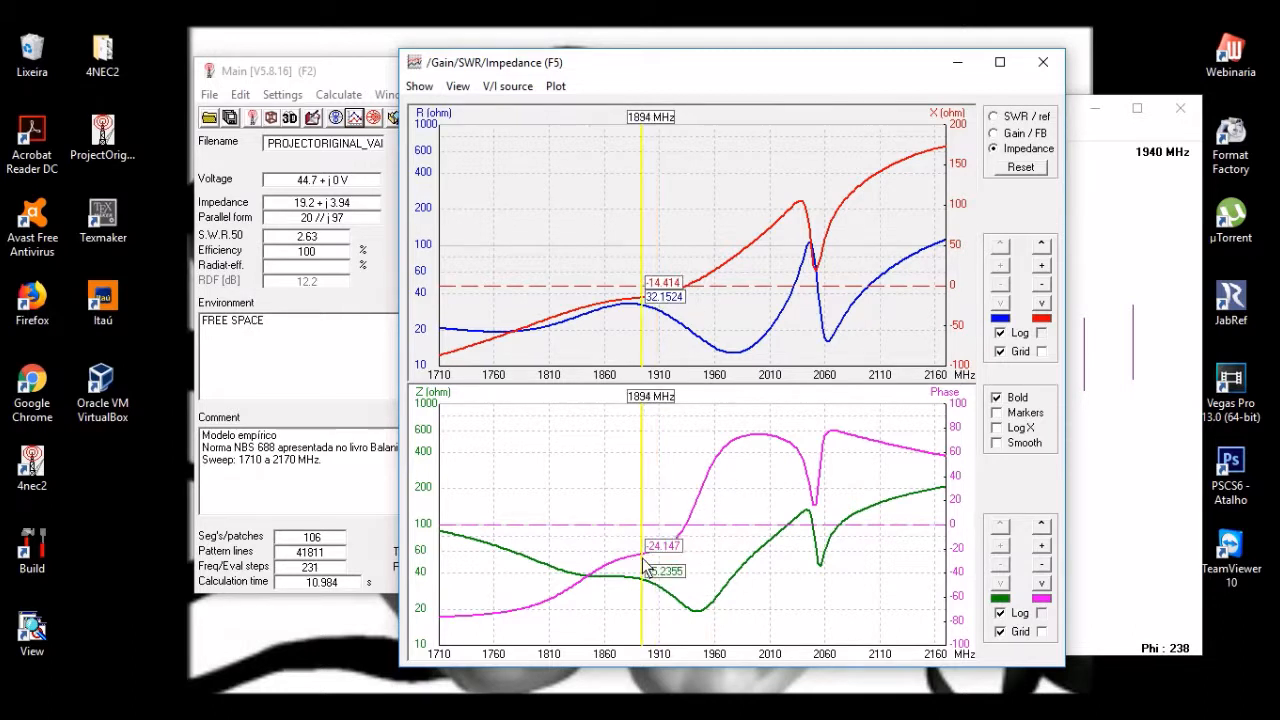
{"action": "left_click", "coordinate": [964, 530]}
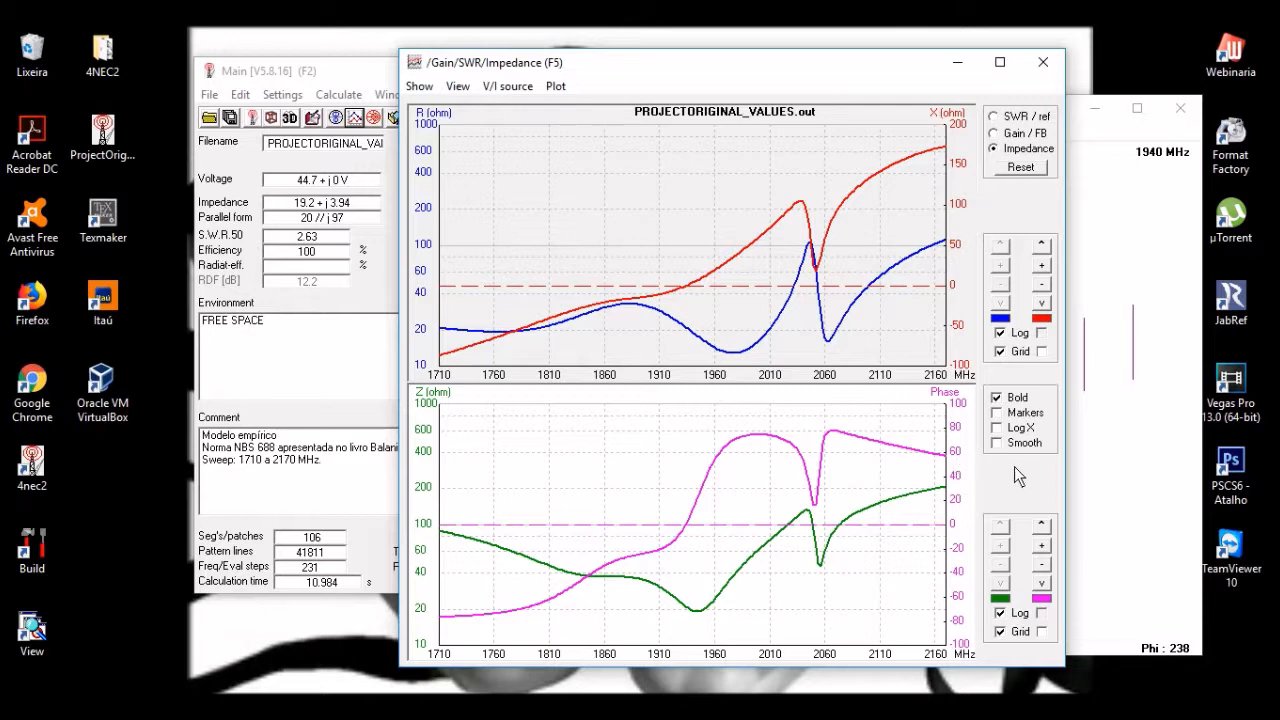
{"action": "mouse_move", "coordinate": [831, 469]}
{"action": "left_mouse_down"}
{"action": "mouse_move", "coordinate": [897, 482]}
{"action": "mouse_move", "coordinate": [732, 488]}
{"action": "mouse_move", "coordinate": [897, 488]}
{"action": "left_mouse_up"}
{"action": "mouse_move", "coordinate": [922, 490]}
{"action": "left_mouse_down"}
{"action": "mouse_move", "coordinate": [603, 494]}
{"action": "mouse_move", "coordinate": [925, 495]}
{"action": "mouse_move", "coordinate": [846, 495]}
{"action": "left_mouse_up"}
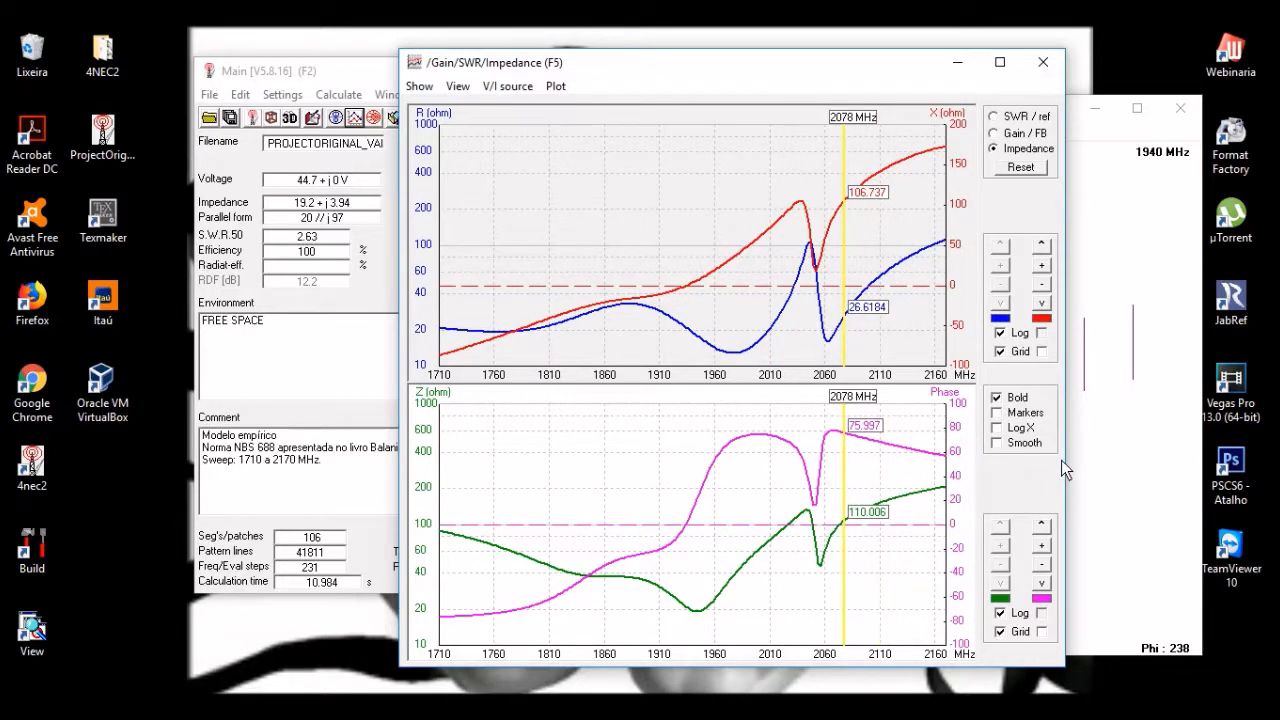
Step: Close the sweep graphs, move the main window closer to the geometry view, and reopen the Impedance/SWR graphs
{"action": "left_click", "coordinate": [1044, 65]}
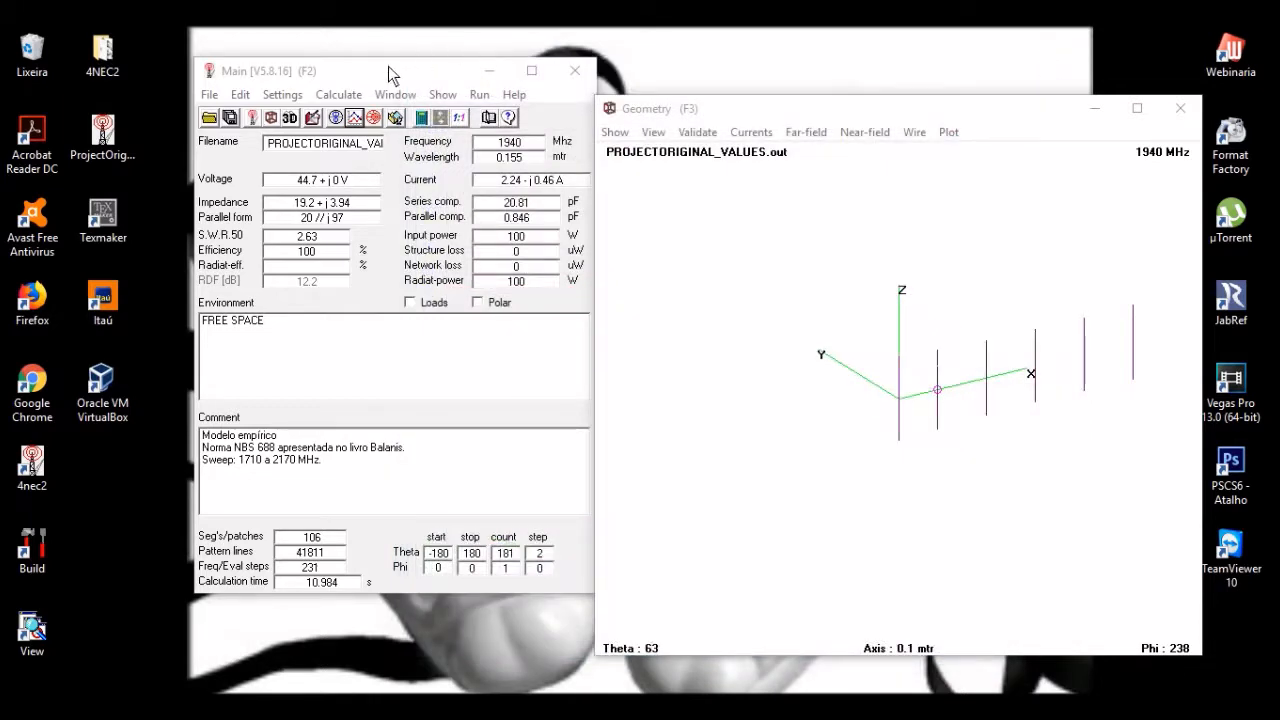
{"action": "left_click_drag", "start_coordinate": [385, 67], "coordinate": [433, 72]}
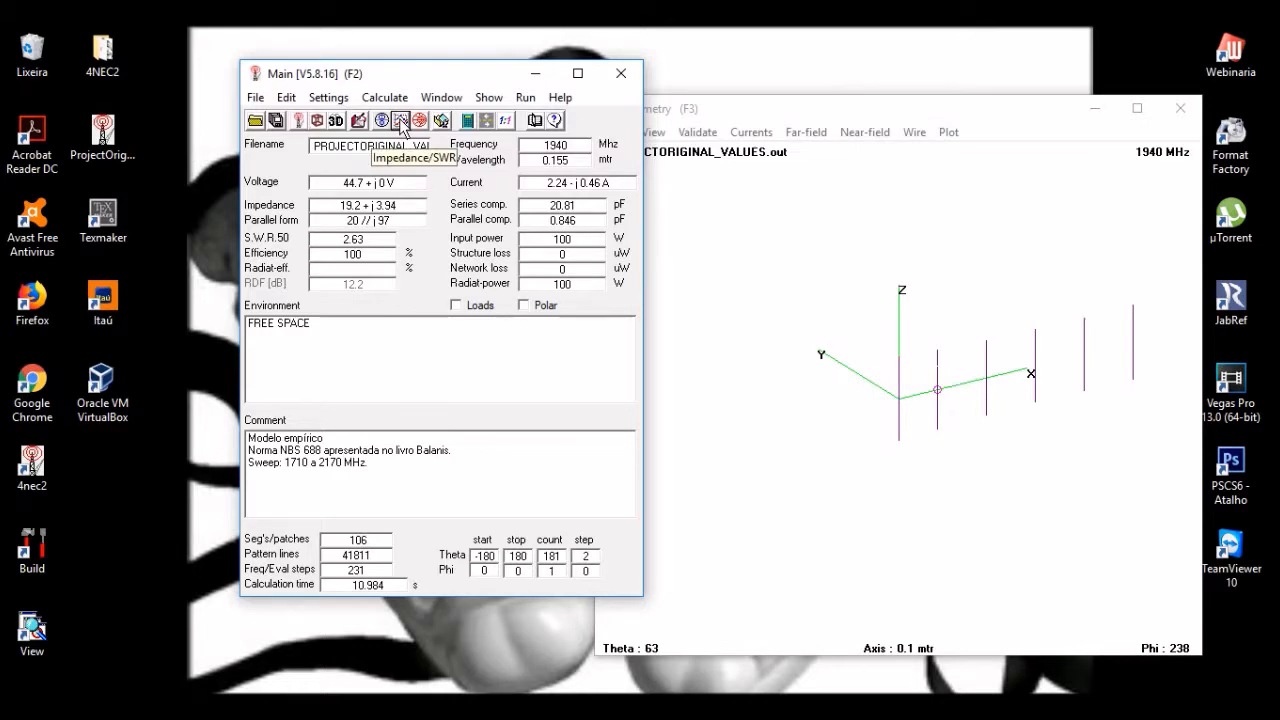
{"action": "left_click", "coordinate": [401, 120]}
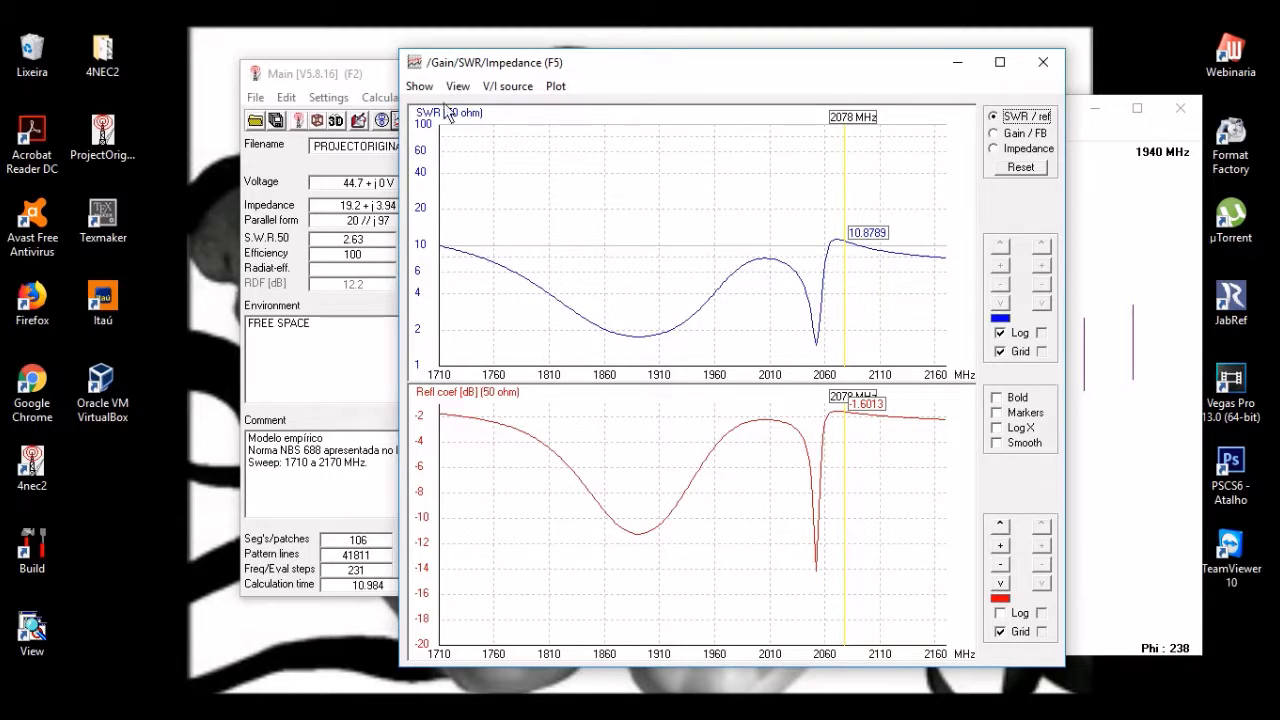
{"action": "left_click", "coordinate": [420, 87]}
{"action": "left_click", "coordinate": [500, 262]}
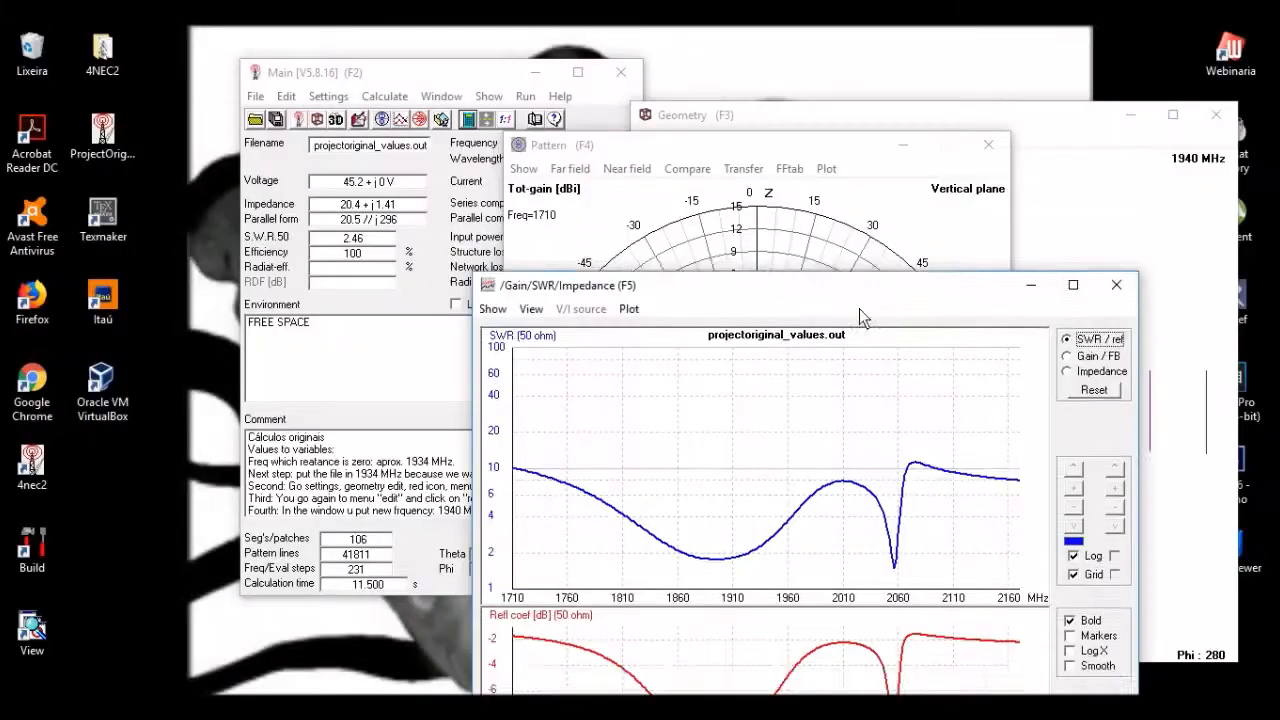
Step: Bring the vertical far-field pattern forward, reposition the pattern window, and move the impedance graphs to uncover the main window's frequency field
{"action": "left_click_drag", "start_coordinate": [859, 308], "coordinate": [861, 310]}
{"action": "left_click", "coordinate": [644, 154]}
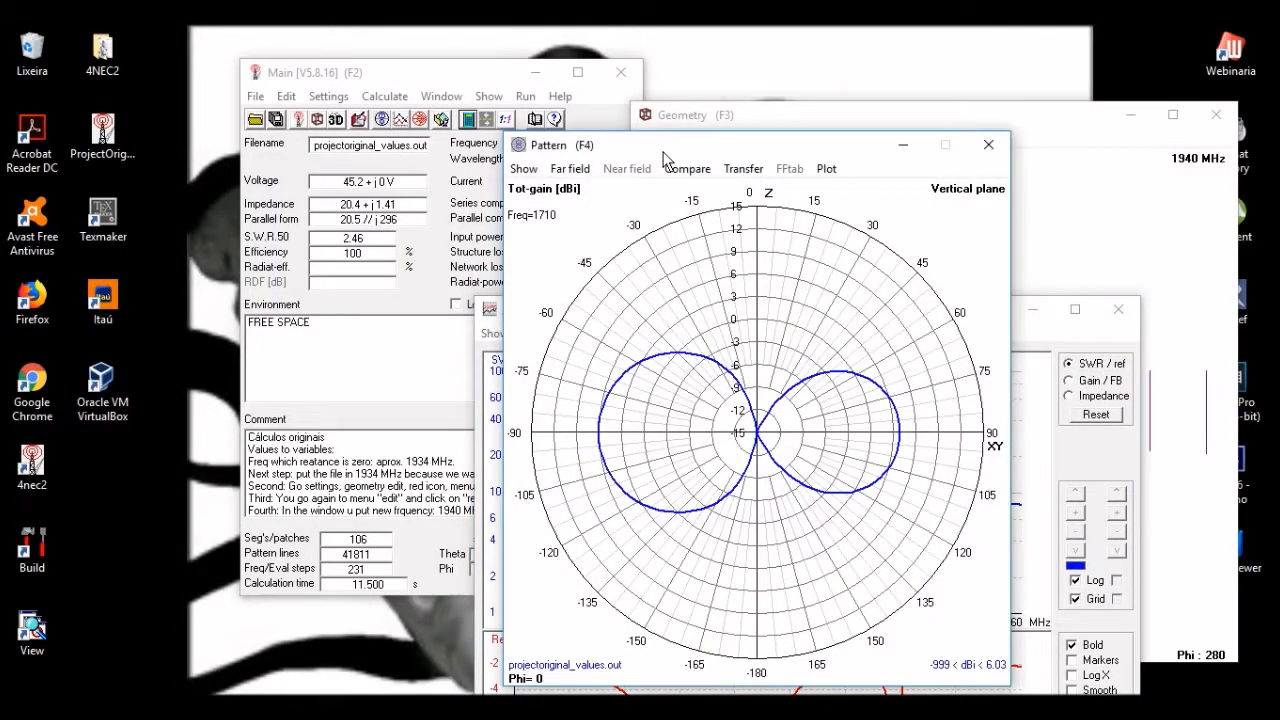
{"action": "left_click_drag", "start_coordinate": [662, 151], "coordinate": [694, 86]}
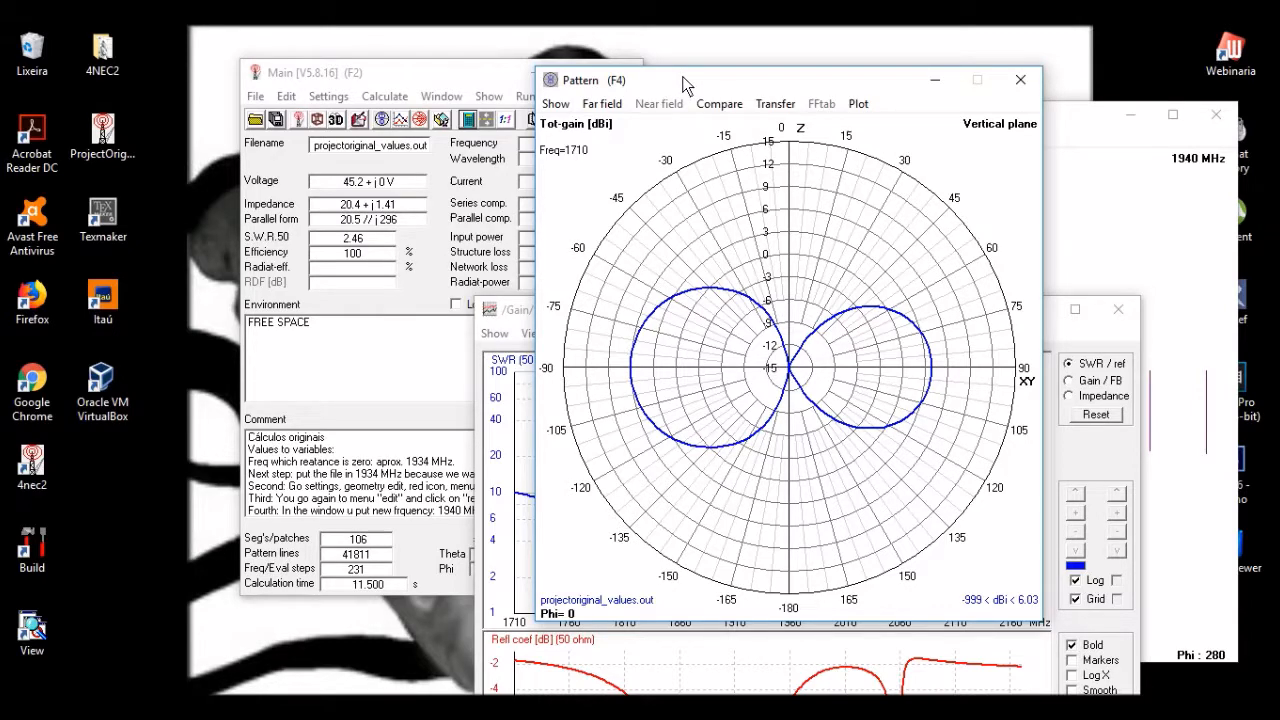
{"action": "left_click_drag", "start_coordinate": [682, 76], "coordinate": [658, 58]}
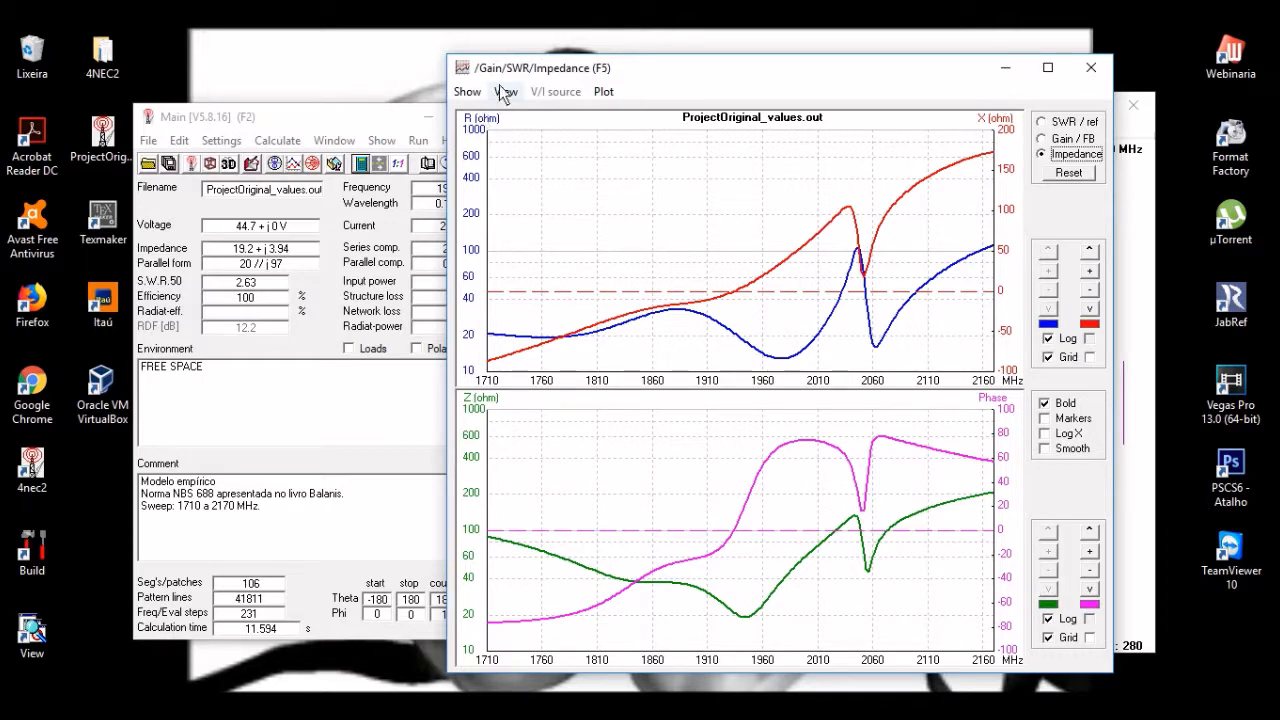
{"action": "left_click_drag", "start_coordinate": [500, 106], "coordinate": [537, 103]}
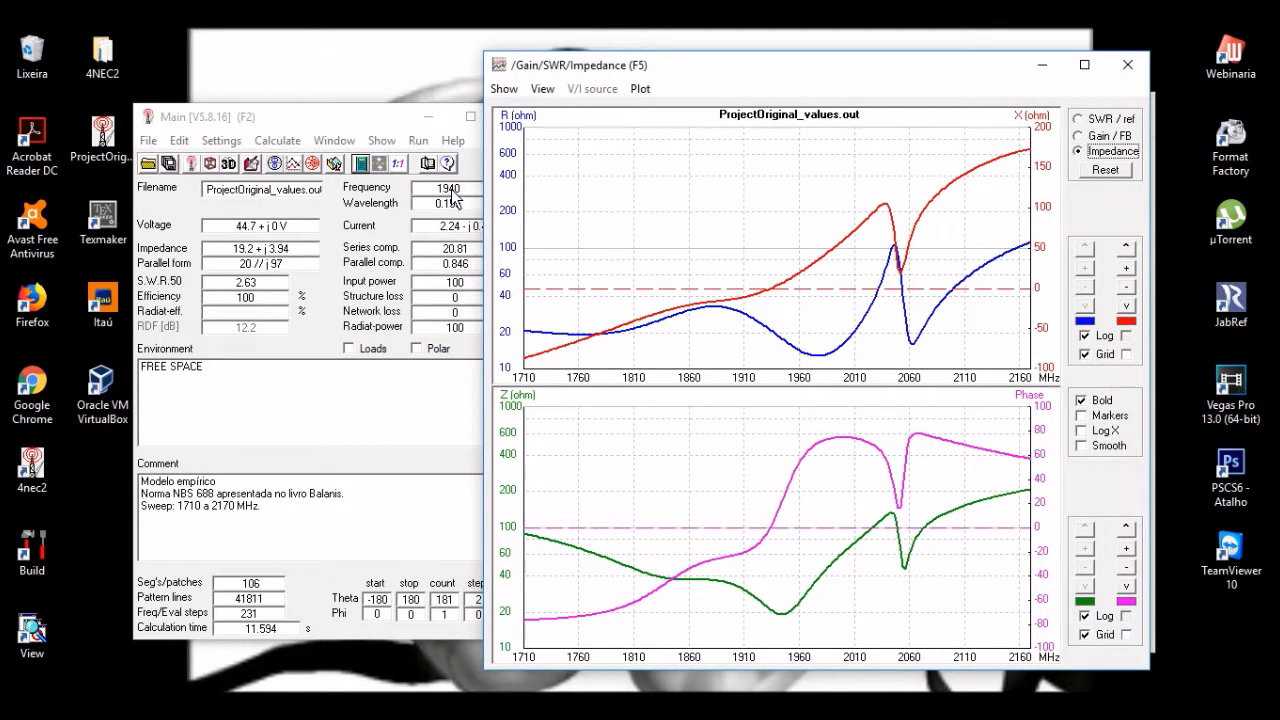
Step: Read the resistance, reactance, magnitude and phase curves at 1934 and 1940 MHz and close the impedance graphs
{"action": "left_click", "coordinate": [771, 300]}
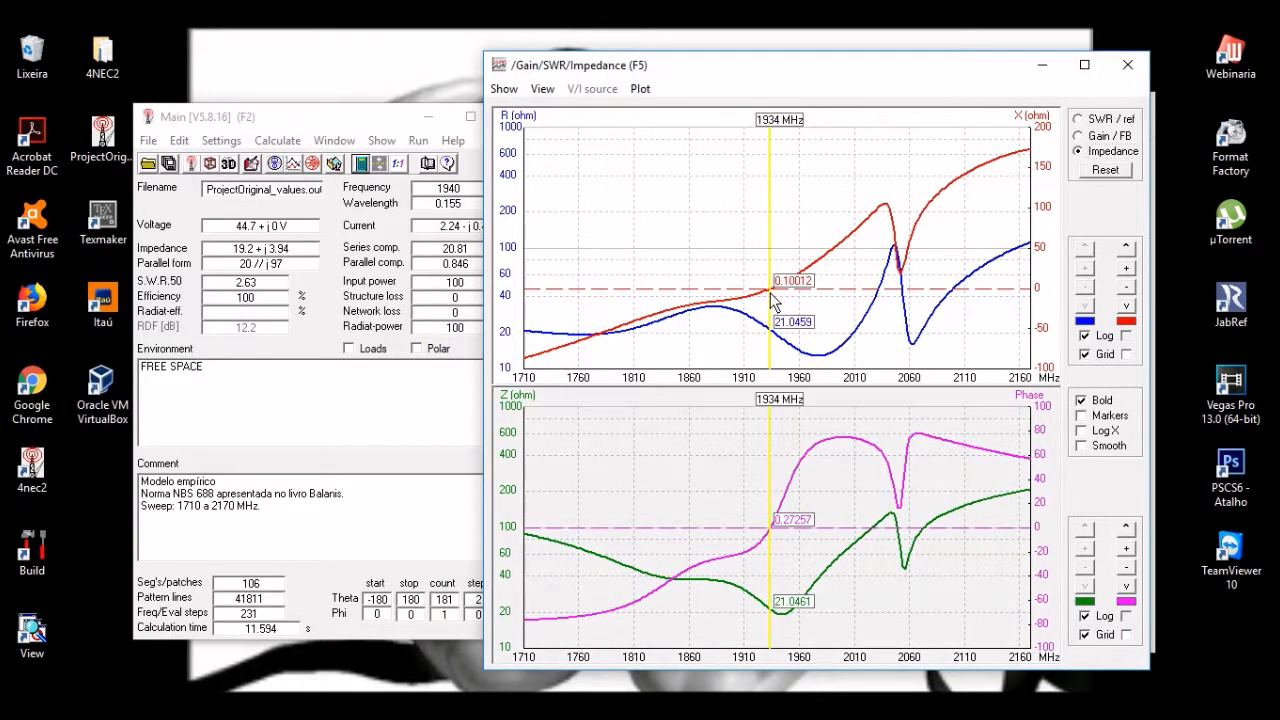
{"action": "left_click_drag", "start_coordinate": [771, 300], "coordinate": [779, 302]}
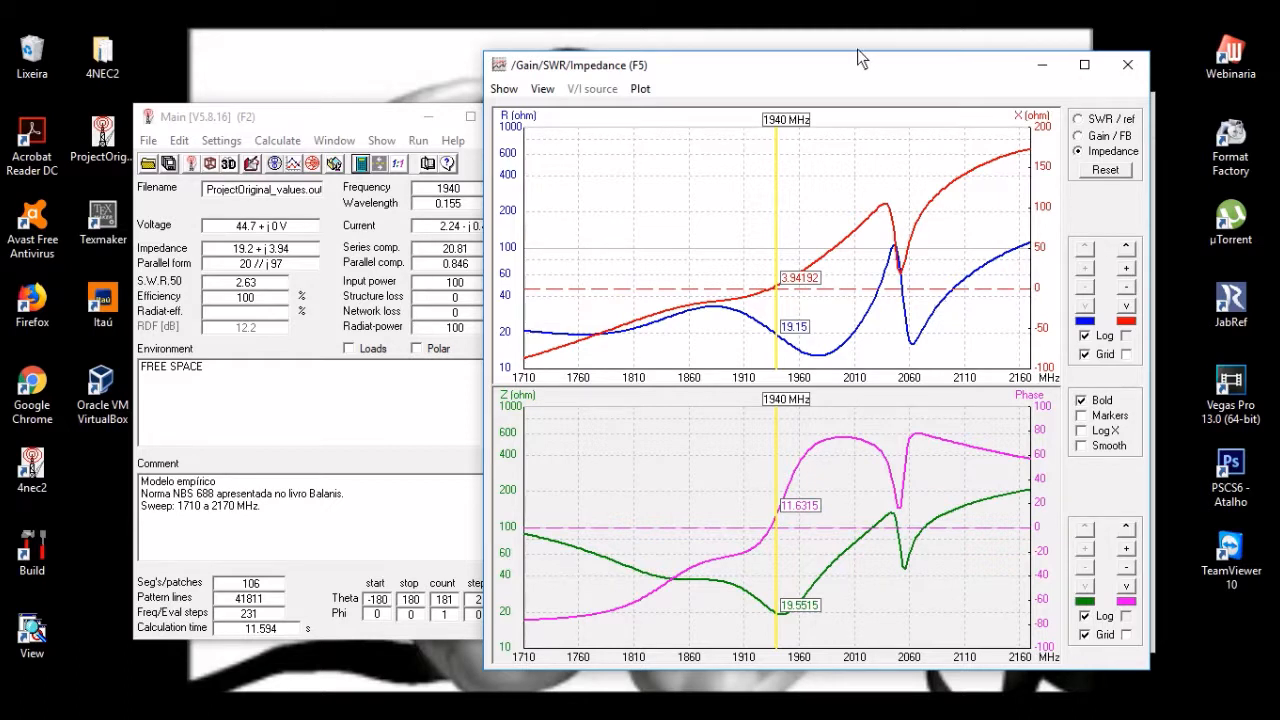
{"action": "left_click_drag", "start_coordinate": [840, 62], "coordinate": [826, 56]}
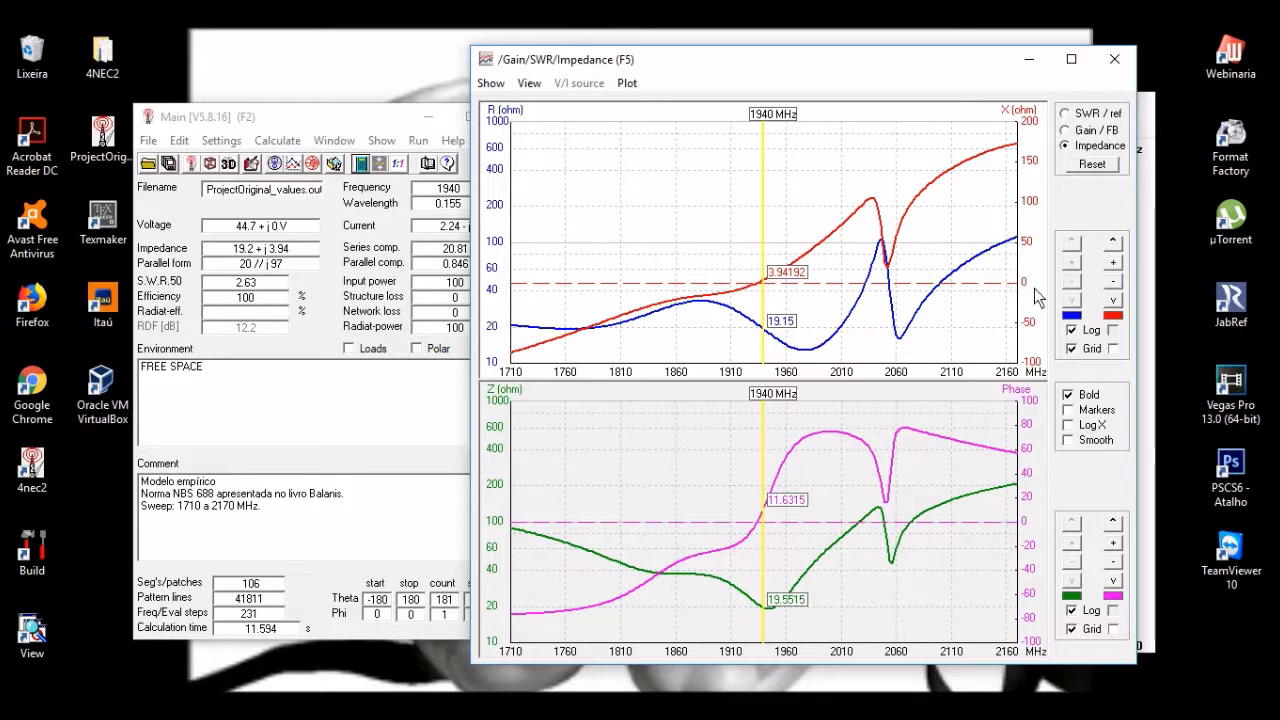
{"action": "left_click", "coordinate": [758, 300]}
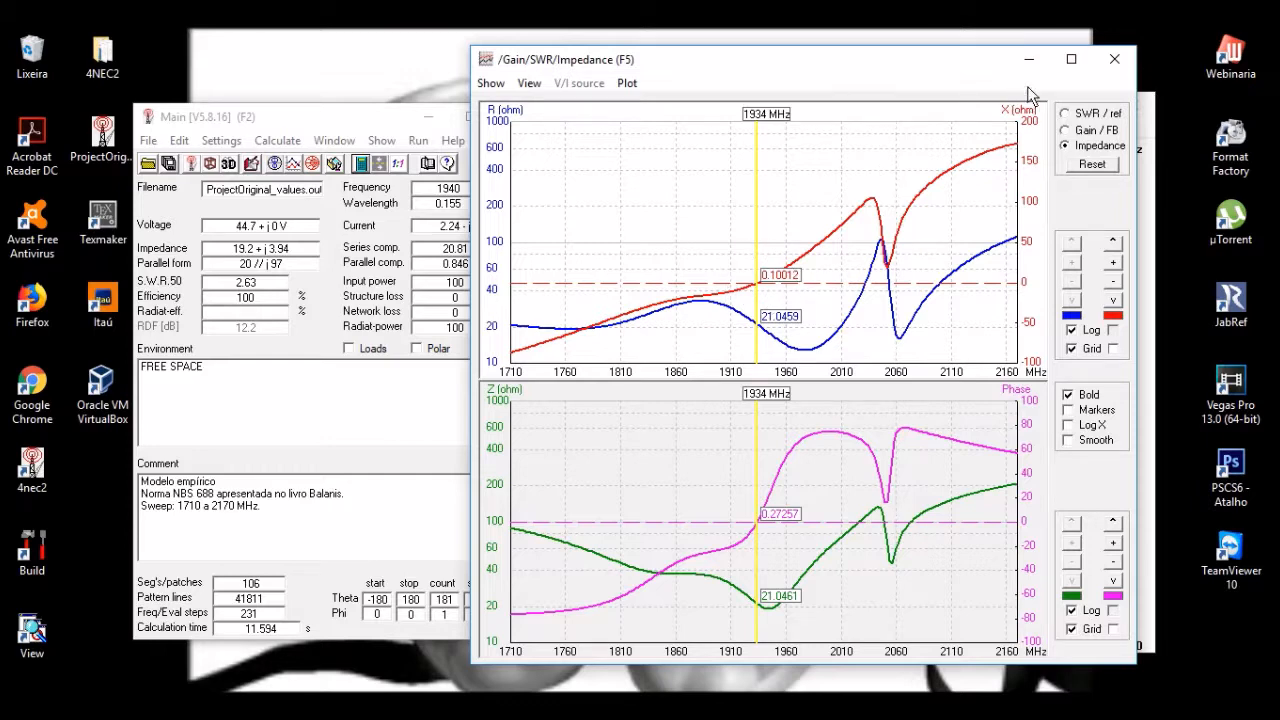
{"action": "left_click", "coordinate": [1114, 59]}
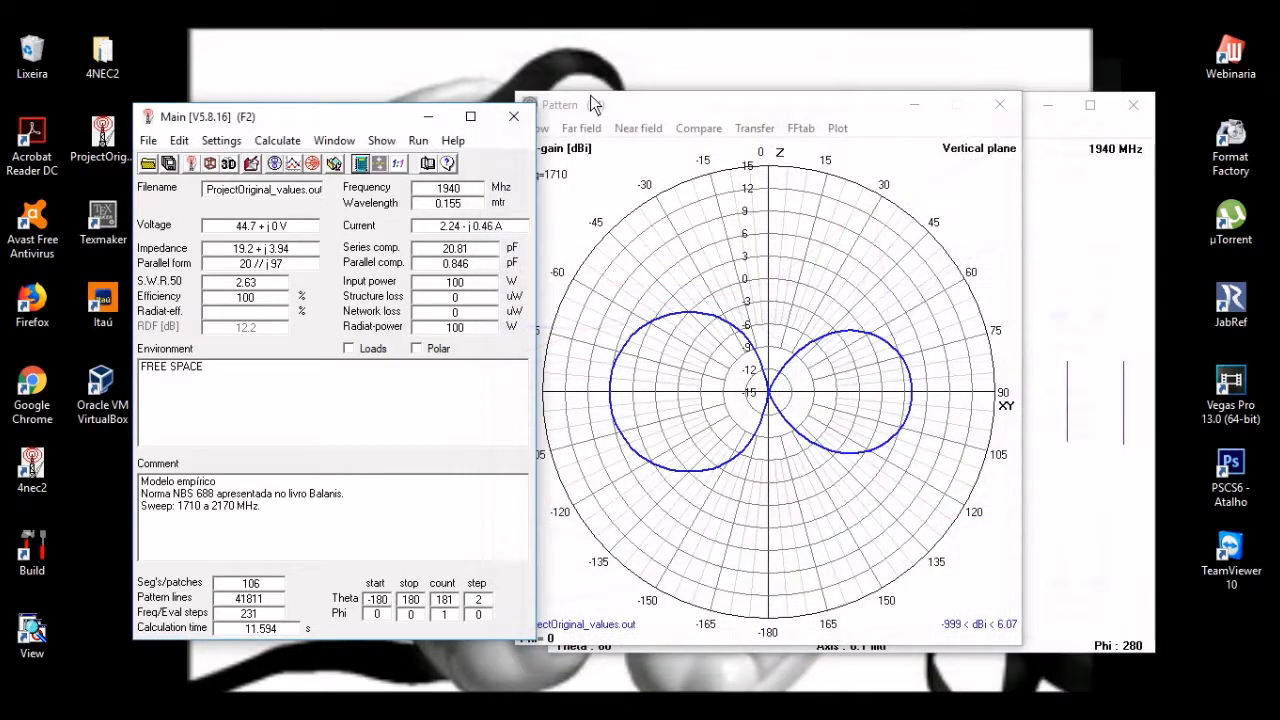
Step: Open the antenna file in the NEC editor, set its frequency to 1934 MHz, and close the editor
{"action": "left_click", "coordinate": [251, 163]}
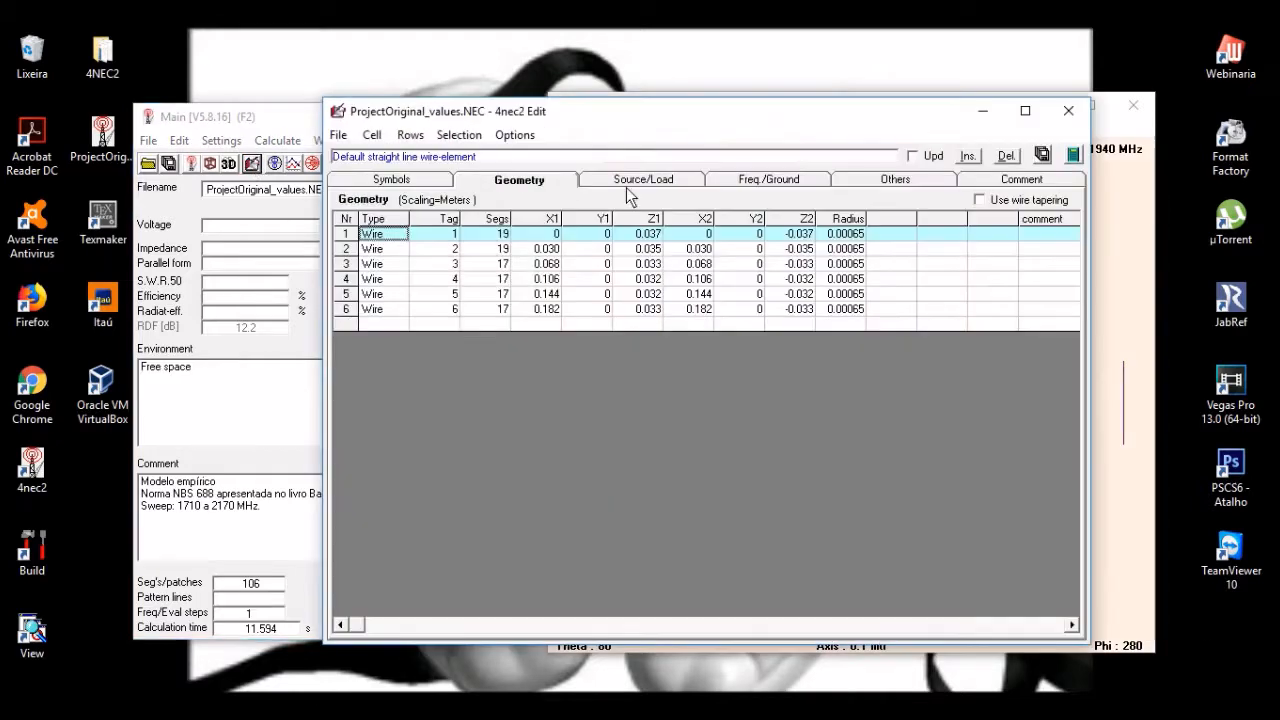
{"action": "left_click", "coordinate": [762, 185]}
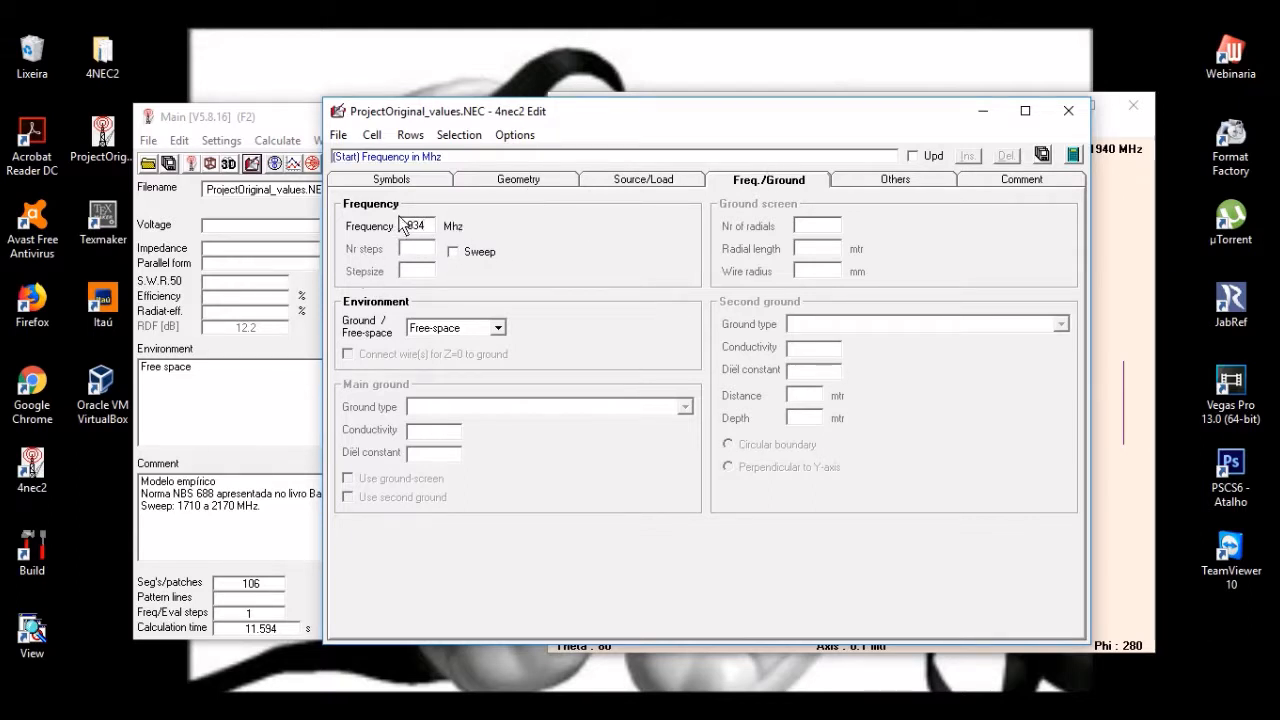
{"action": "left_click_drag", "start_coordinate": [533, 102], "coordinate": [572, 76]}
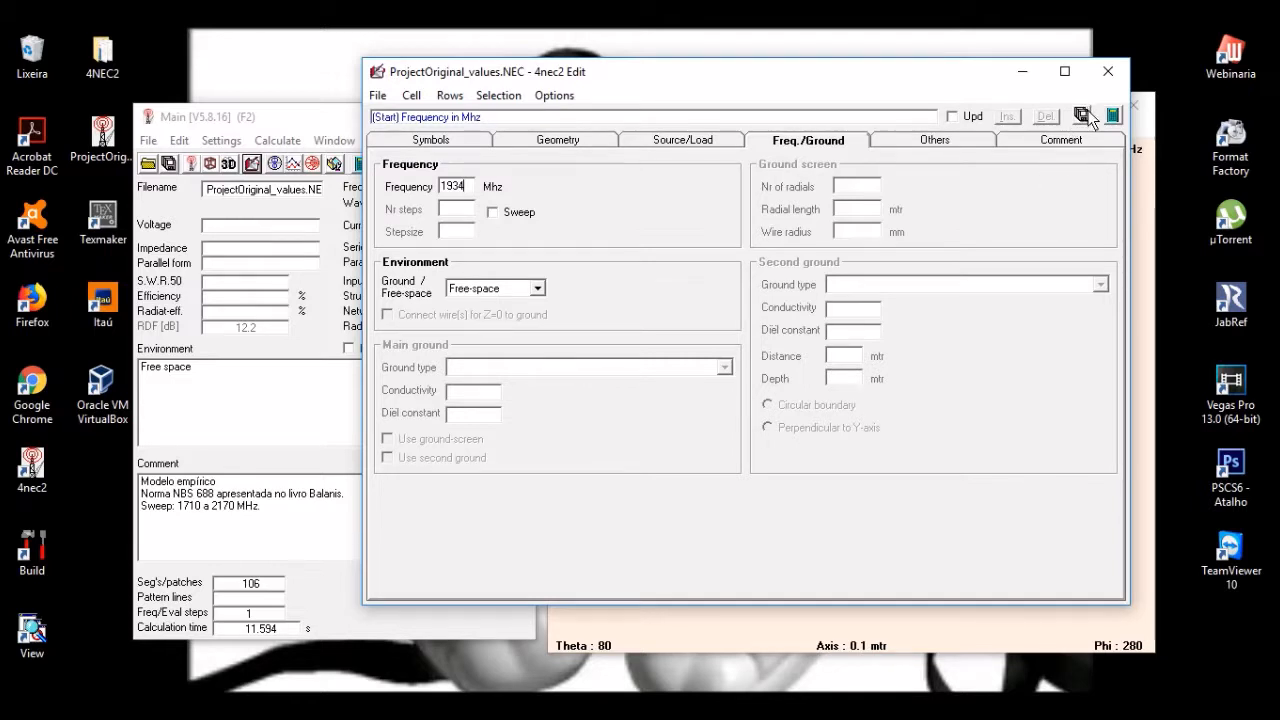
{"action": "left_click", "coordinate": [1108, 71]}
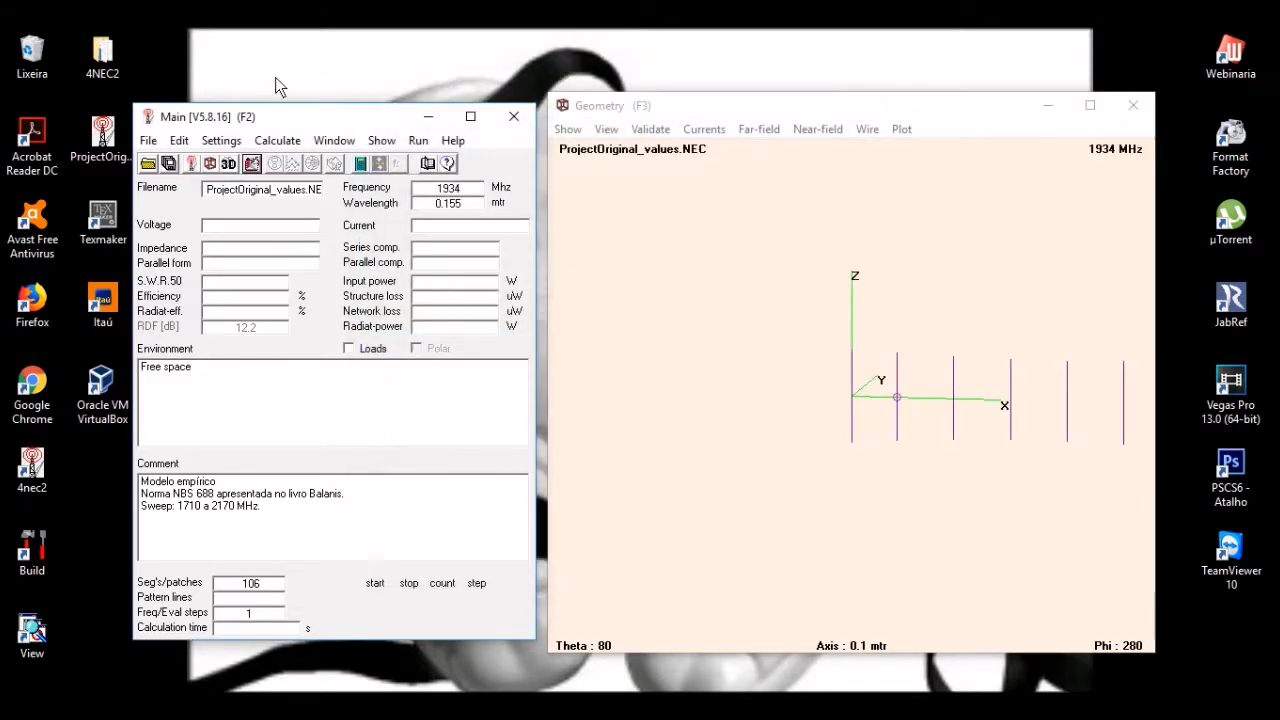
Step: Make Geometry edit the active editor and open ProjectOriginal_values.NEC in it
{"action": "left_click", "coordinate": [228, 142]}
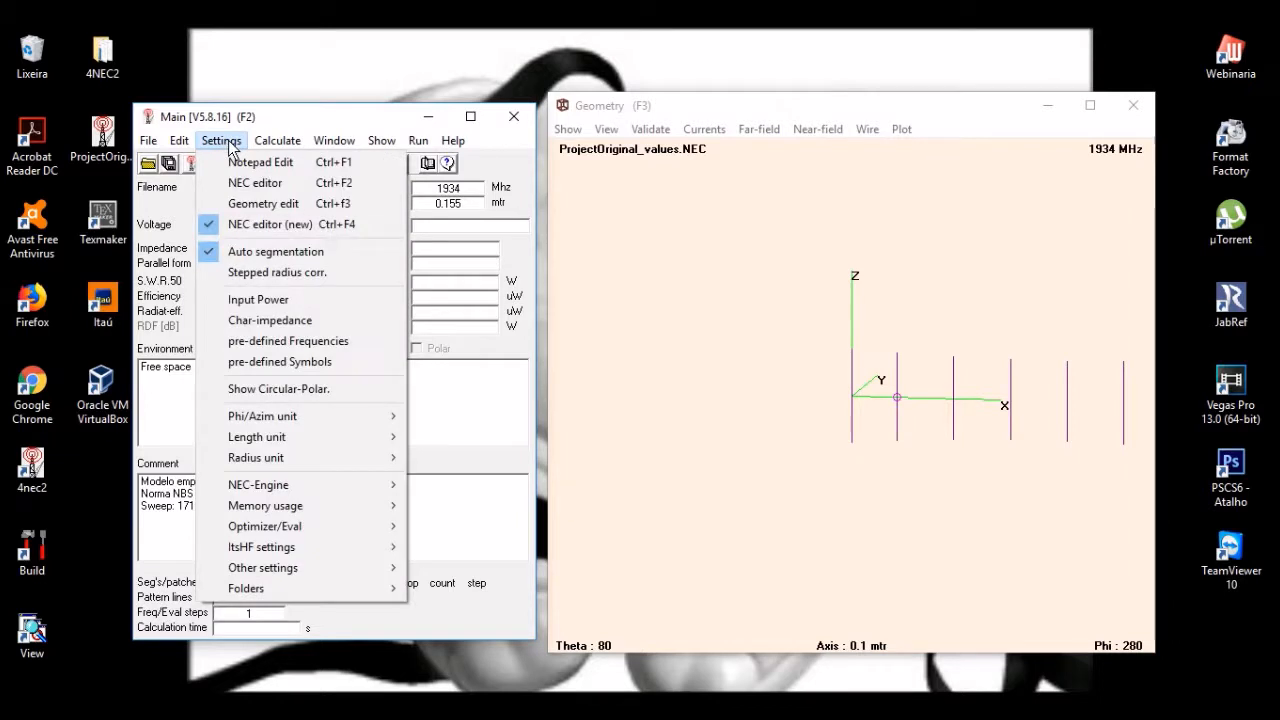
{"action": "left_click", "coordinate": [257, 204]}
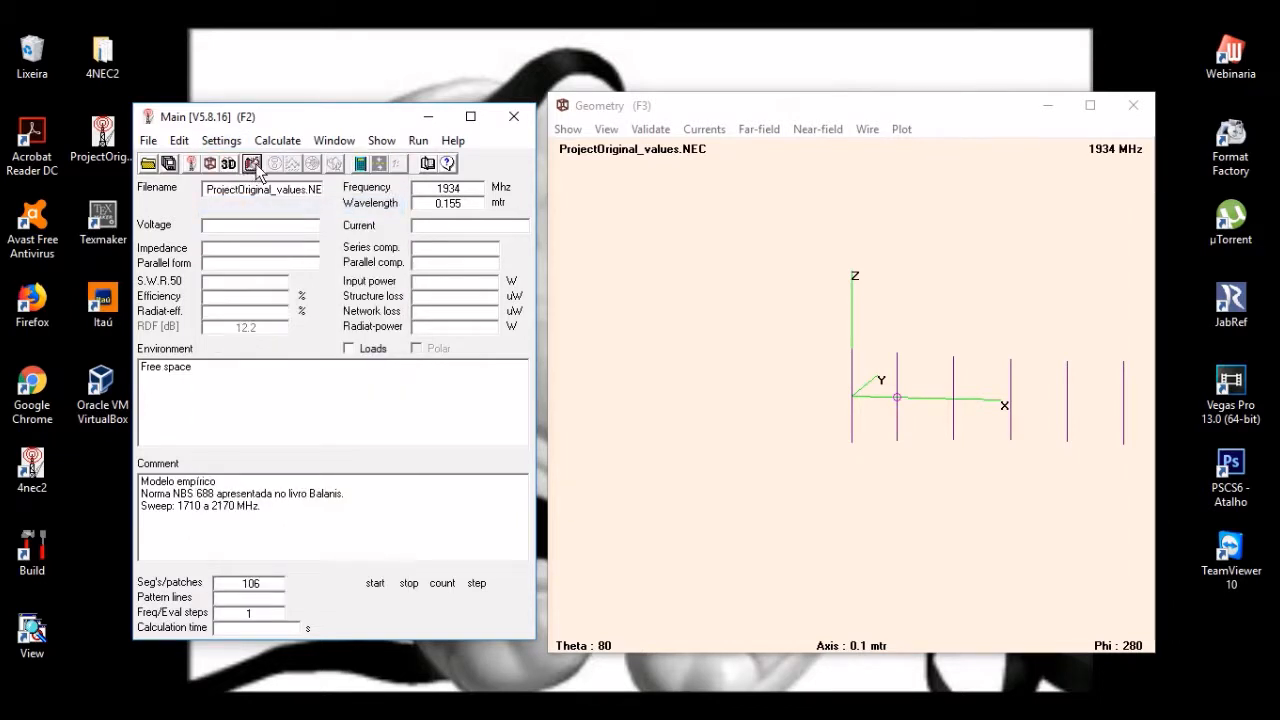
{"action": "left_click", "coordinate": [254, 166]}
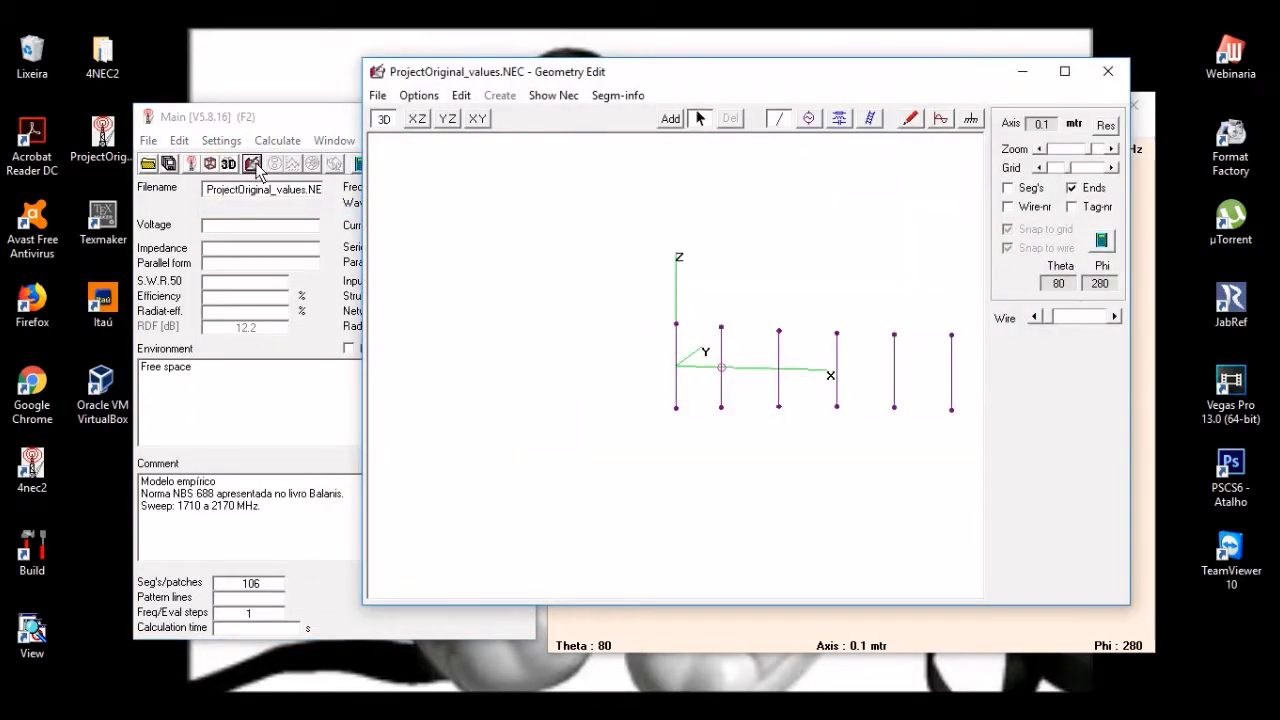
Step: Select all six wires and rescale them to a new frequency of 1940 MHz
{"action": "left_click", "coordinate": [462, 97]}
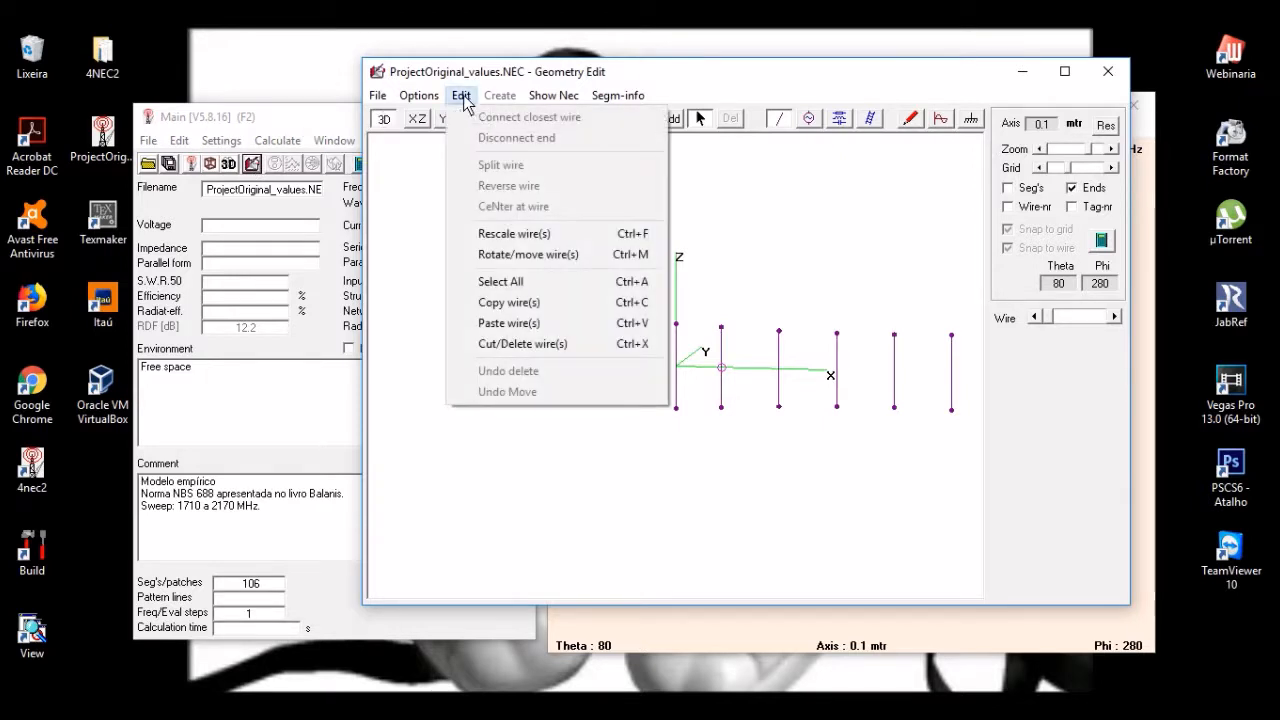
{"action": "left_click", "coordinate": [535, 285]}
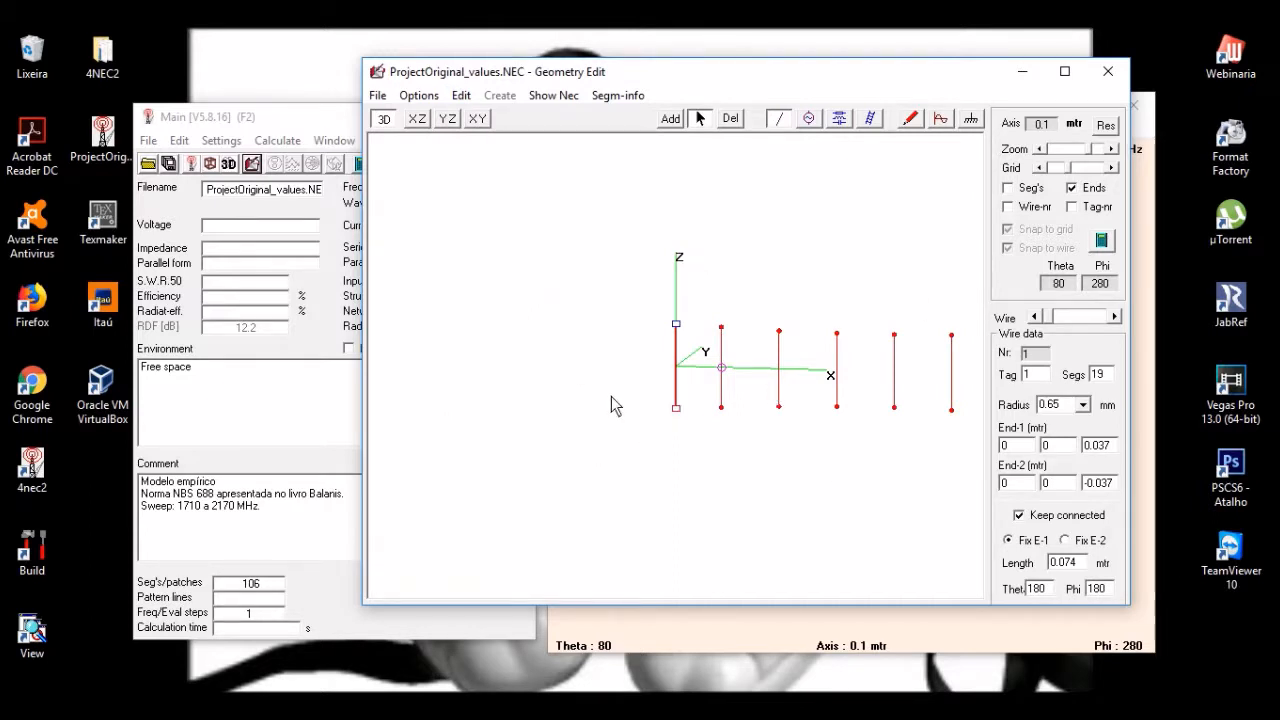
{"action": "left_click", "coordinate": [462, 97]}
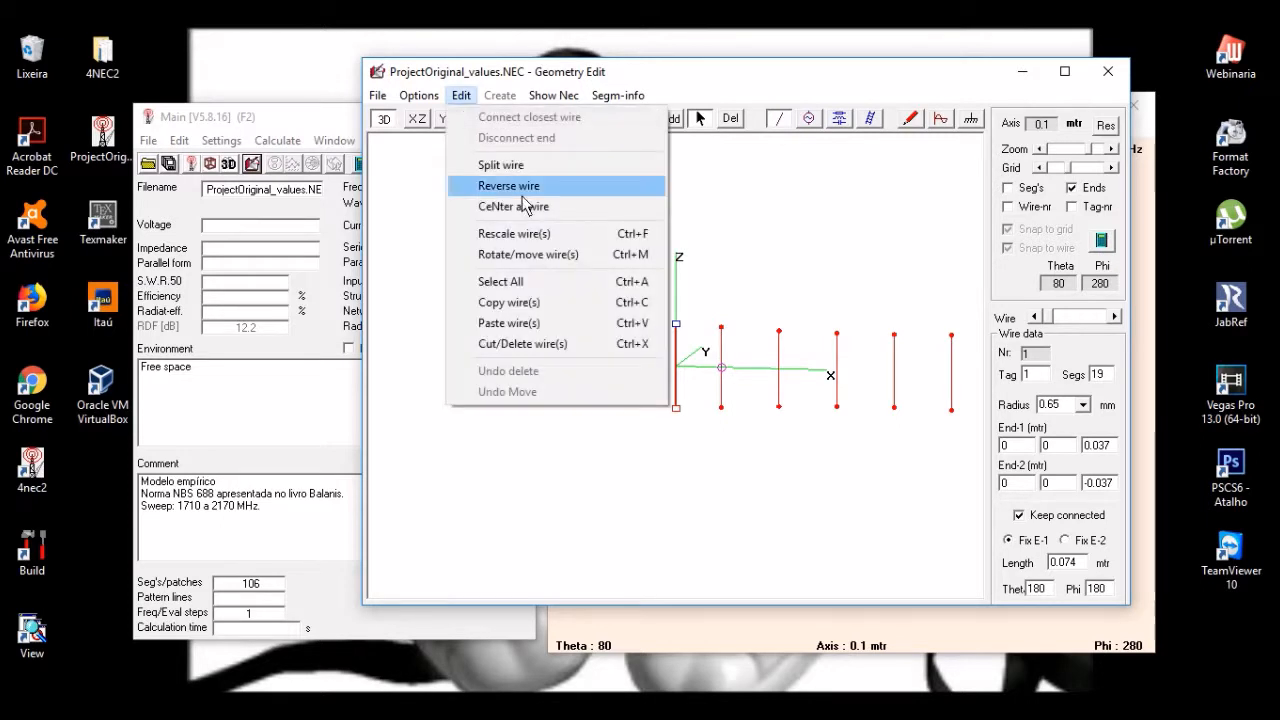
{"action": "left_click", "coordinate": [568, 246]}
{"action": "left_click_drag", "start_coordinate": [232, 190], "coordinate": [400, 210]}
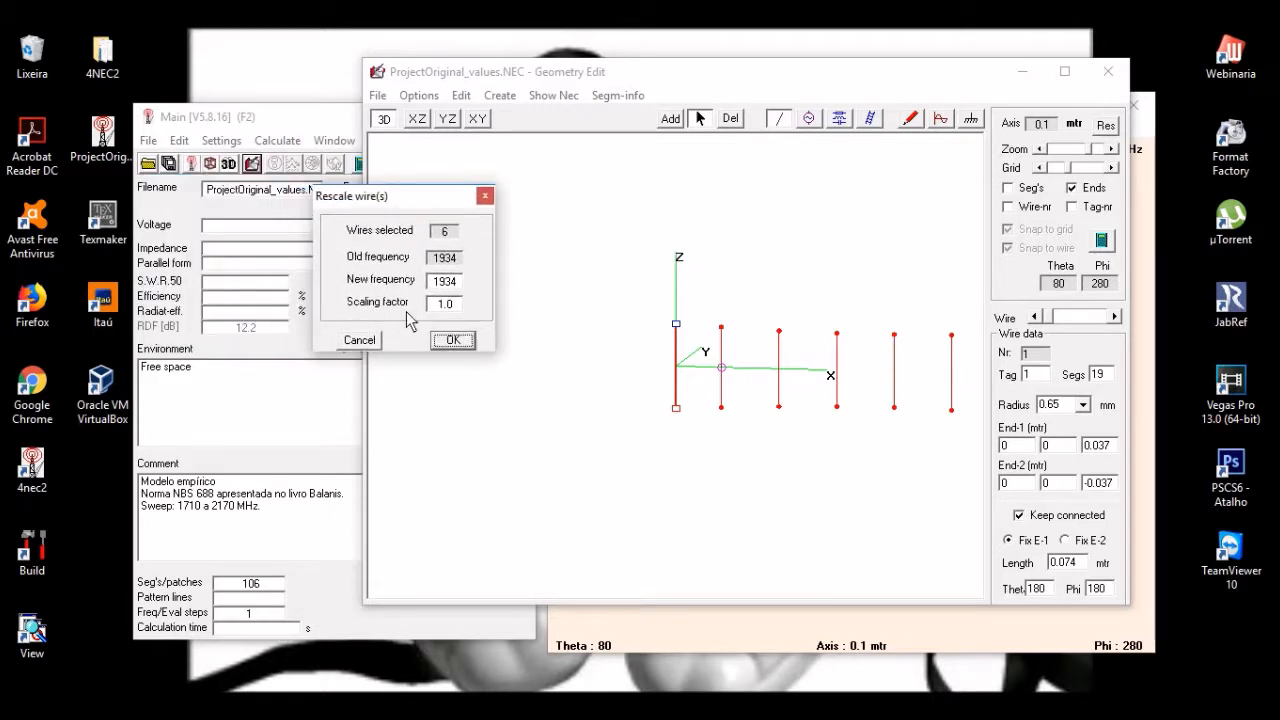
{"action": "left_click", "coordinate": [456, 284]}
{"action": "left_click", "coordinate": [460, 341]}
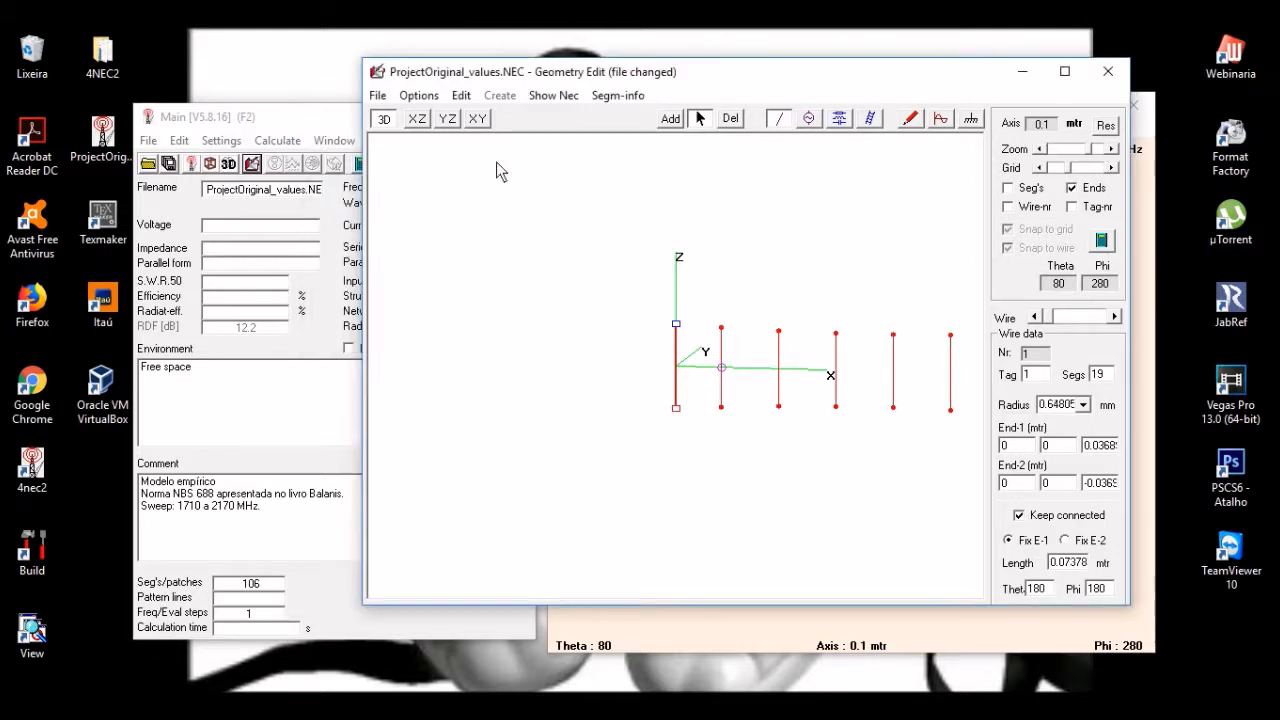
Step: Save the rescaled geometry as Project1934 in the Important things folder and close the geometry editor
{"action": "left_click_drag", "start_coordinate": [640, 74], "coordinate": [553, 71]}
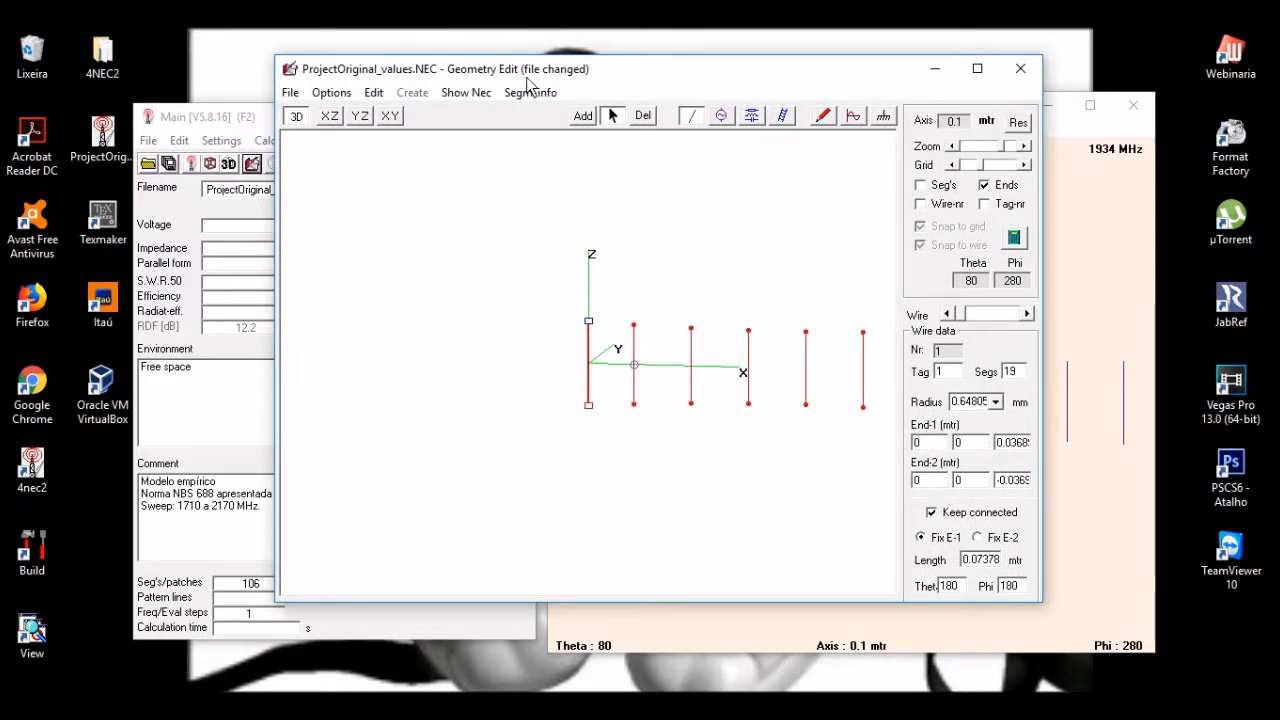
{"action": "left_click", "coordinate": [290, 92]}
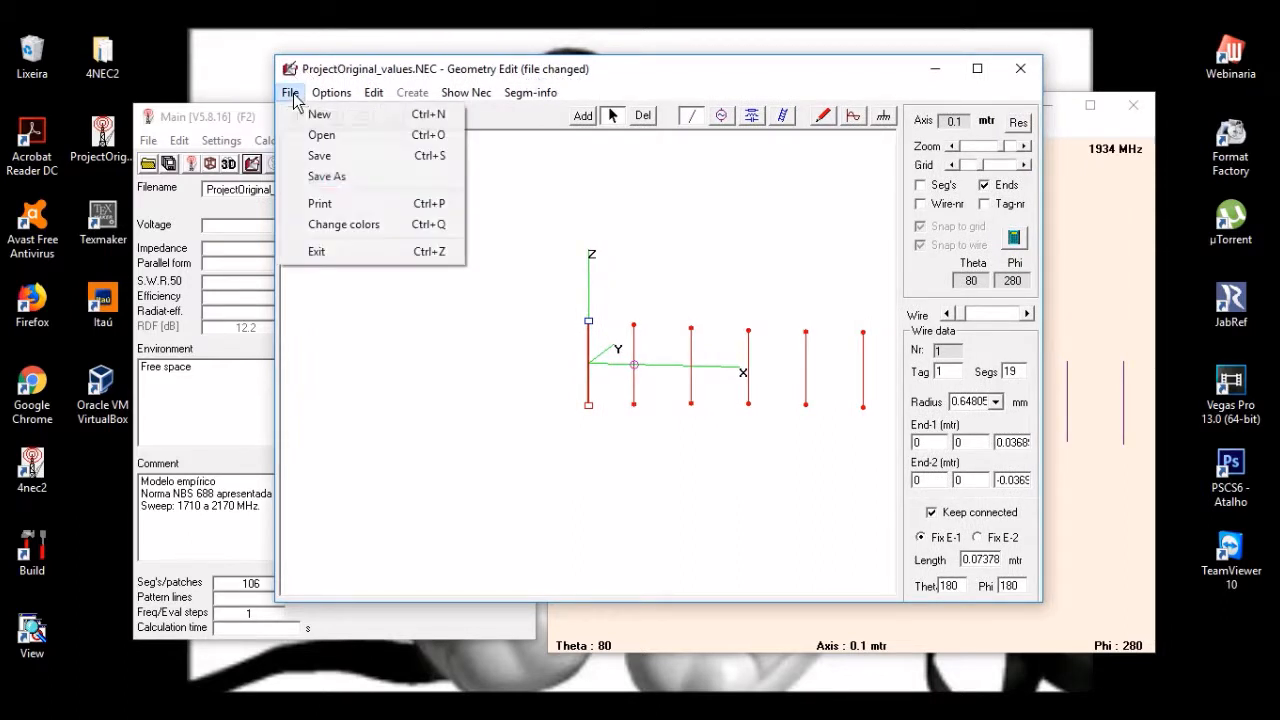
{"action": "left_click", "coordinate": [345, 180]}
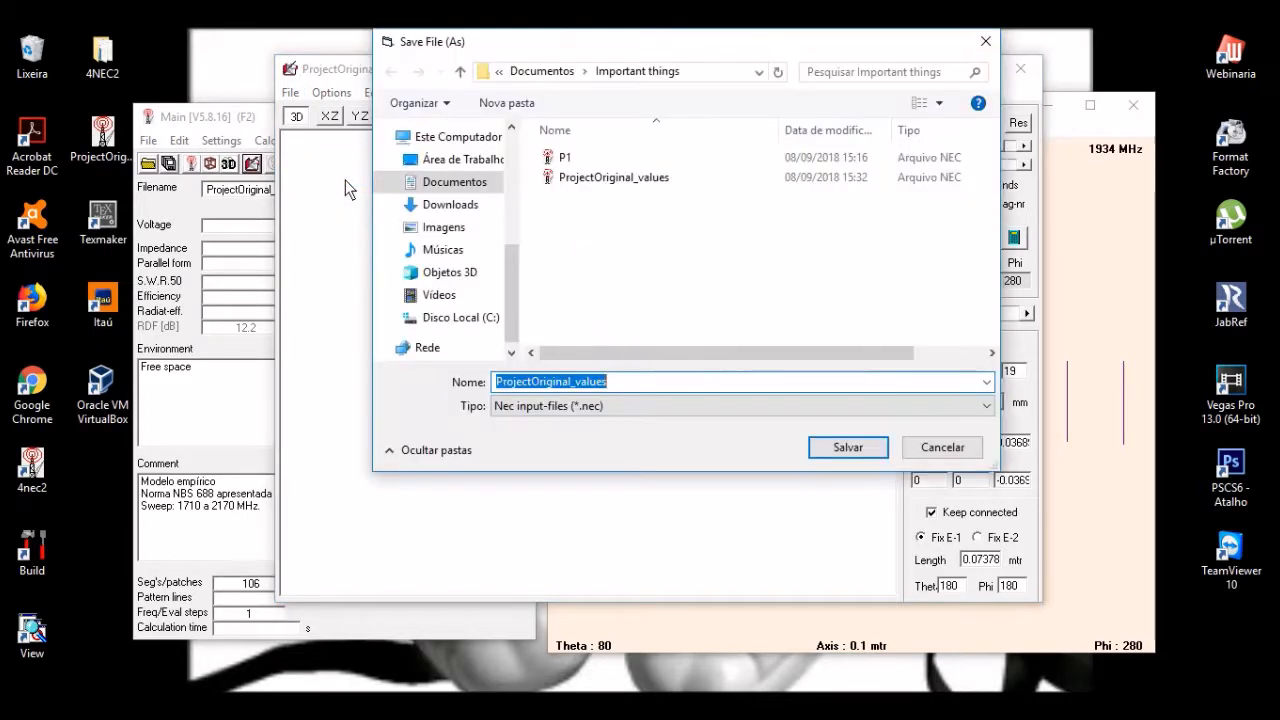
{"action": "left_click", "coordinate": [533, 384]}
{"action": "double_click", "coordinate": [534, 384]}
{"action": "left_click_drag", "start_coordinate": [534, 384], "coordinate": [573, 384]}
{"action": "left_click", "coordinate": [608, 381]}
{"action": "key", "text": "BackSpace"}
{"action": "key", "text": "BackSpace"}
{"action": "key", "text": "BackSpace"}
{"action": "key", "text": "BackSpace"}
{"action": "key", "text": "BackSpace"}
{"action": "key", "text": "BackSpace"}
{"action": "key", "text": "BackSpace"}
{"action": "key", "text": "BackSpace"}
{"action": "key", "text": "BackSpace"}
{"action": "key", "text": "BackSpace"}
{"action": "key", "text": "BackSpace"}
{"action": "key", "text": "BackSpace"}
{"action": "key", "text": "BackSpace"}
{"action": "key", "text": "BackSpace"}
{"action": "key", "text": "BackSpace"}
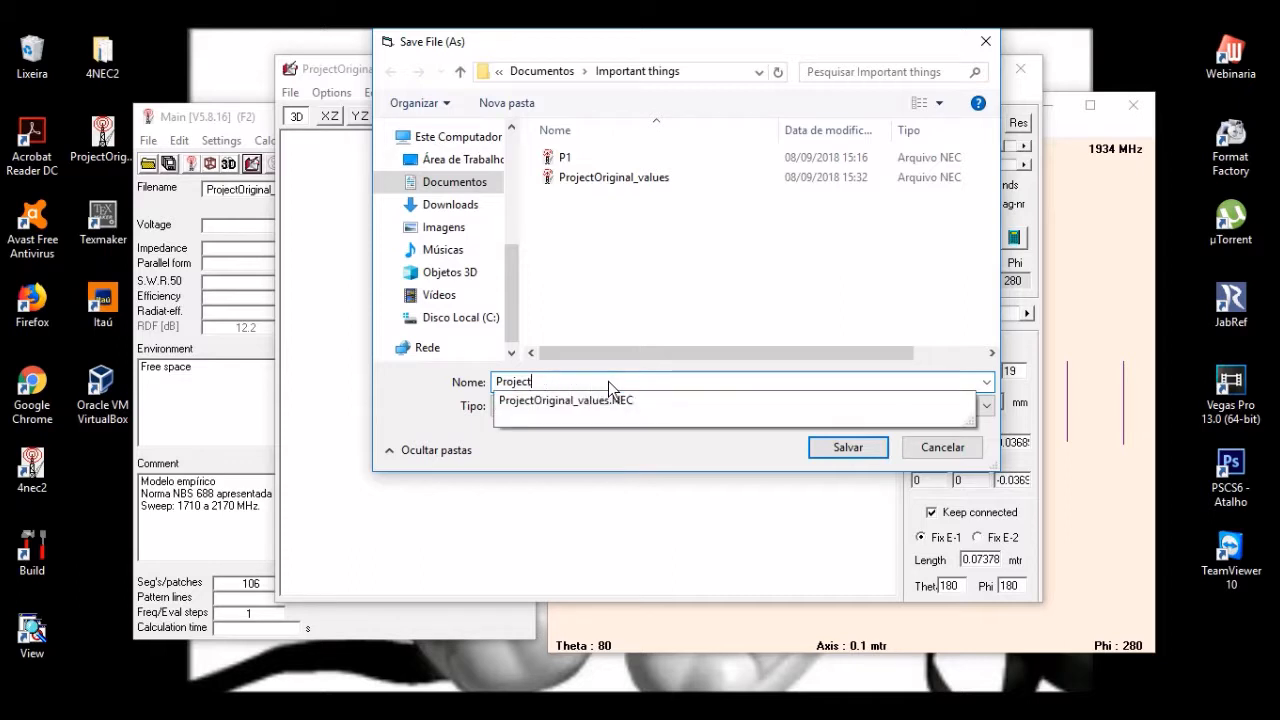
{"action": "type", "text": "1934"}
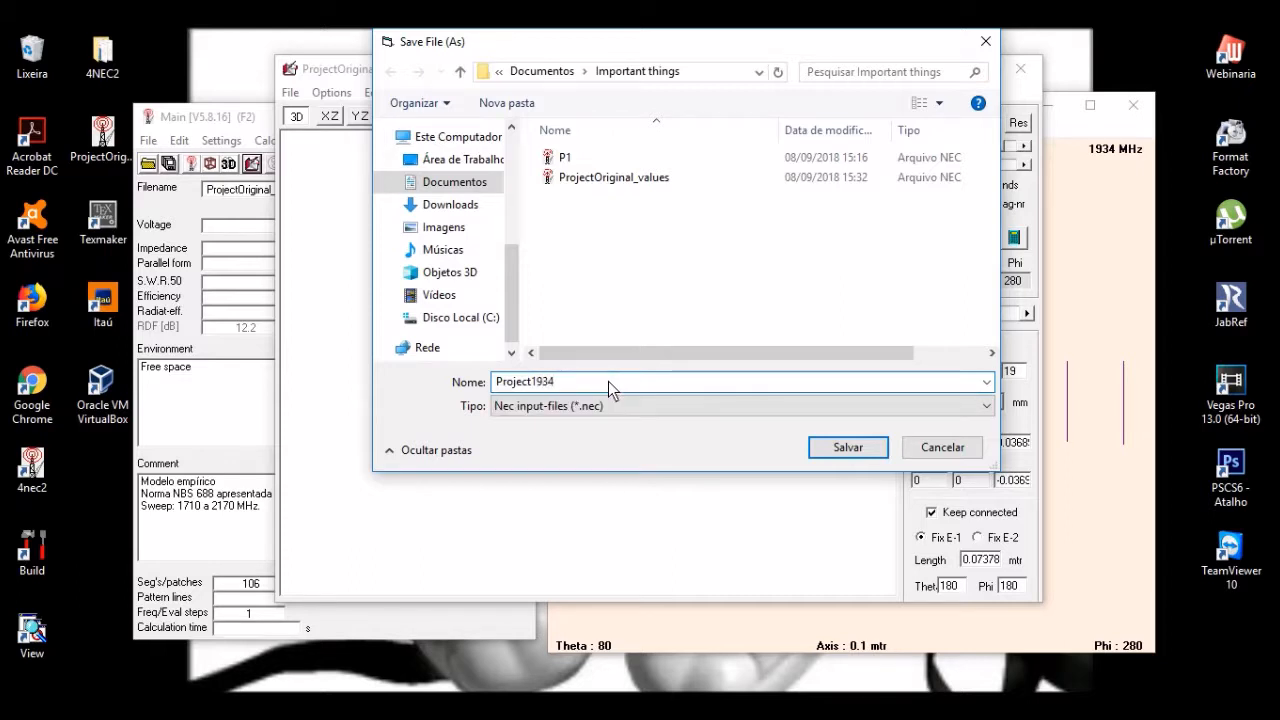
{"action": "left_click", "coordinate": [830, 452]}
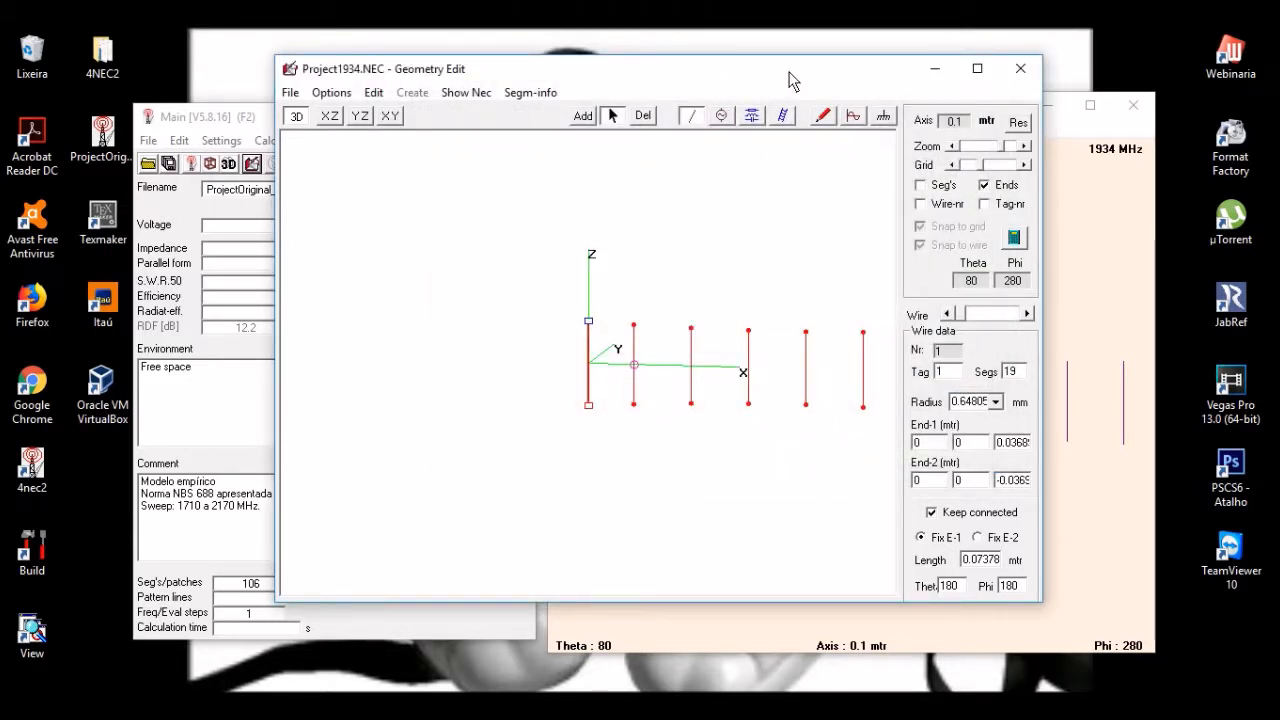
{"action": "left_click_drag", "start_coordinate": [786, 72], "coordinate": [787, 58]}
{"action": "left_click", "coordinate": [1021, 55]}
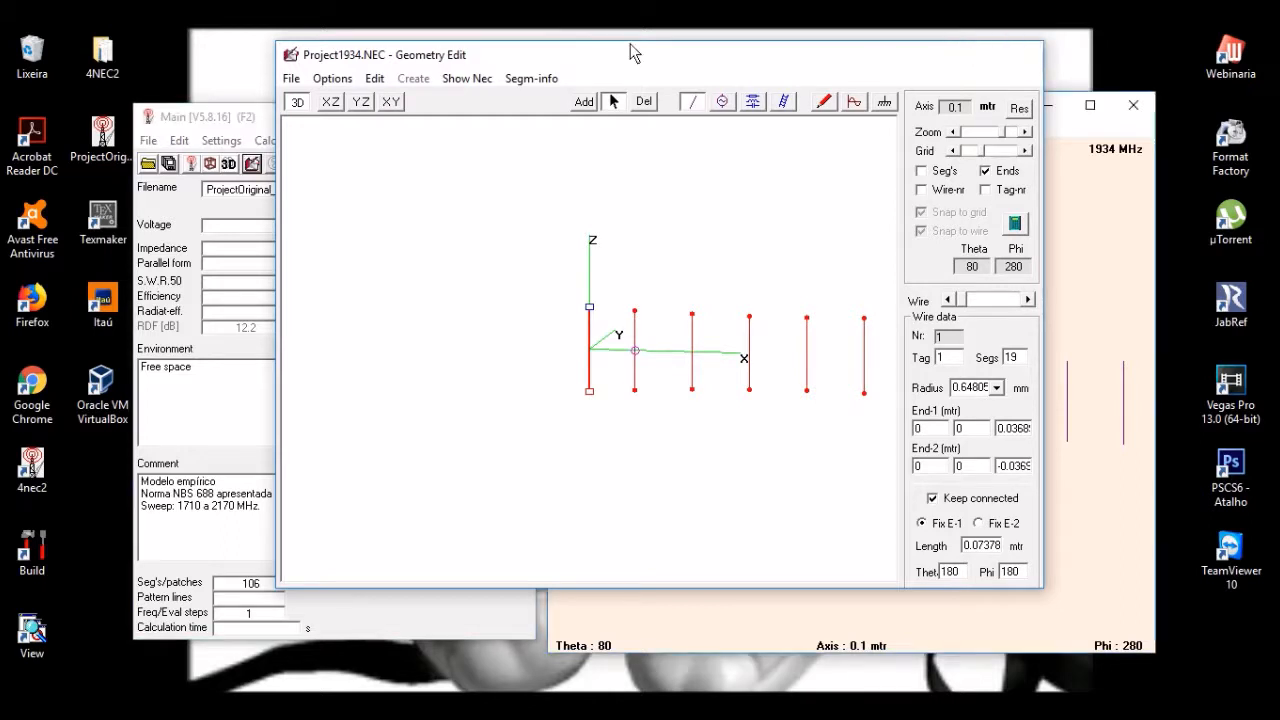
Step: Make NEC editor (new) the active editor again and open Project1934.NEC in it
{"action": "left_click", "coordinate": [218, 141]}
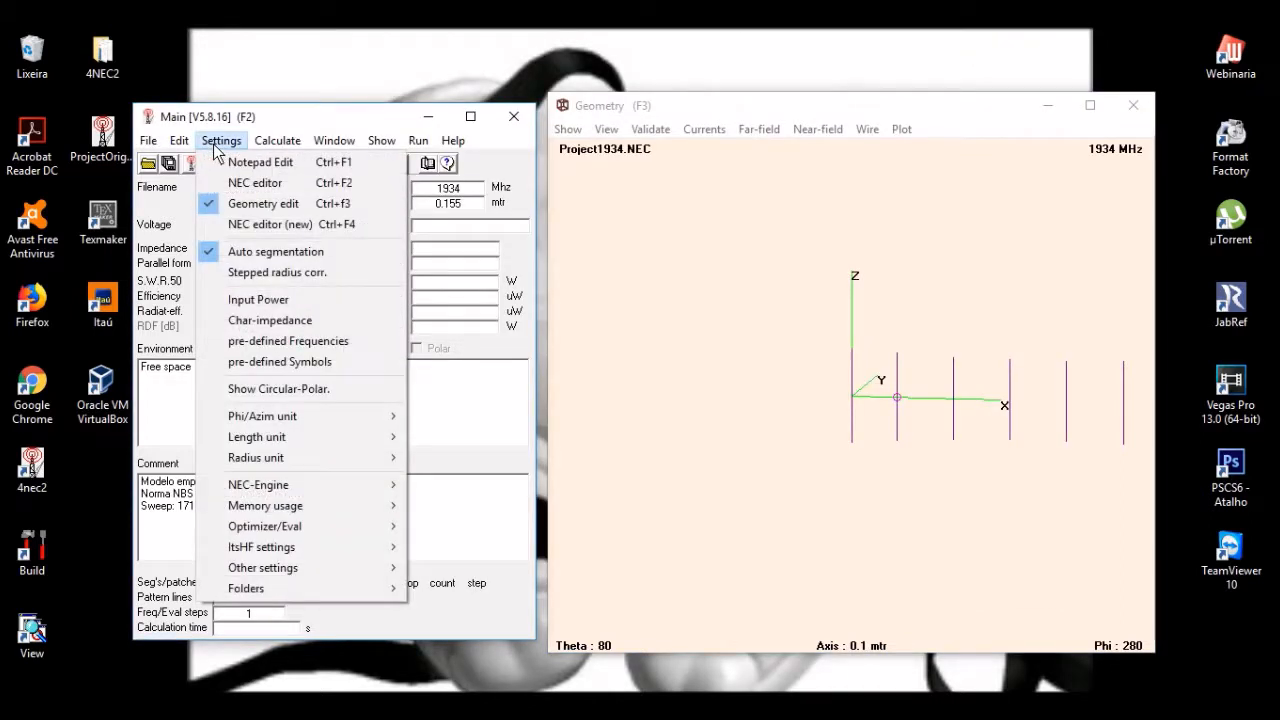
{"action": "left_click", "coordinate": [273, 224]}
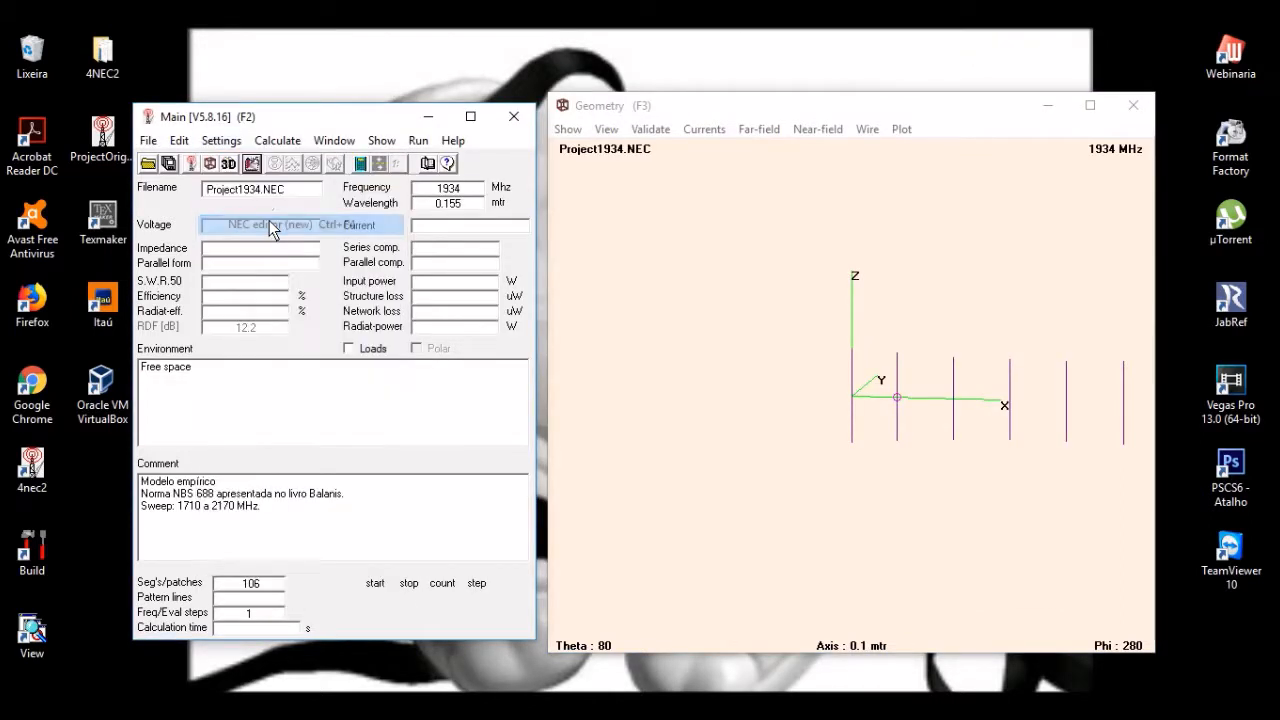
{"action": "left_click", "coordinate": [252, 164]}
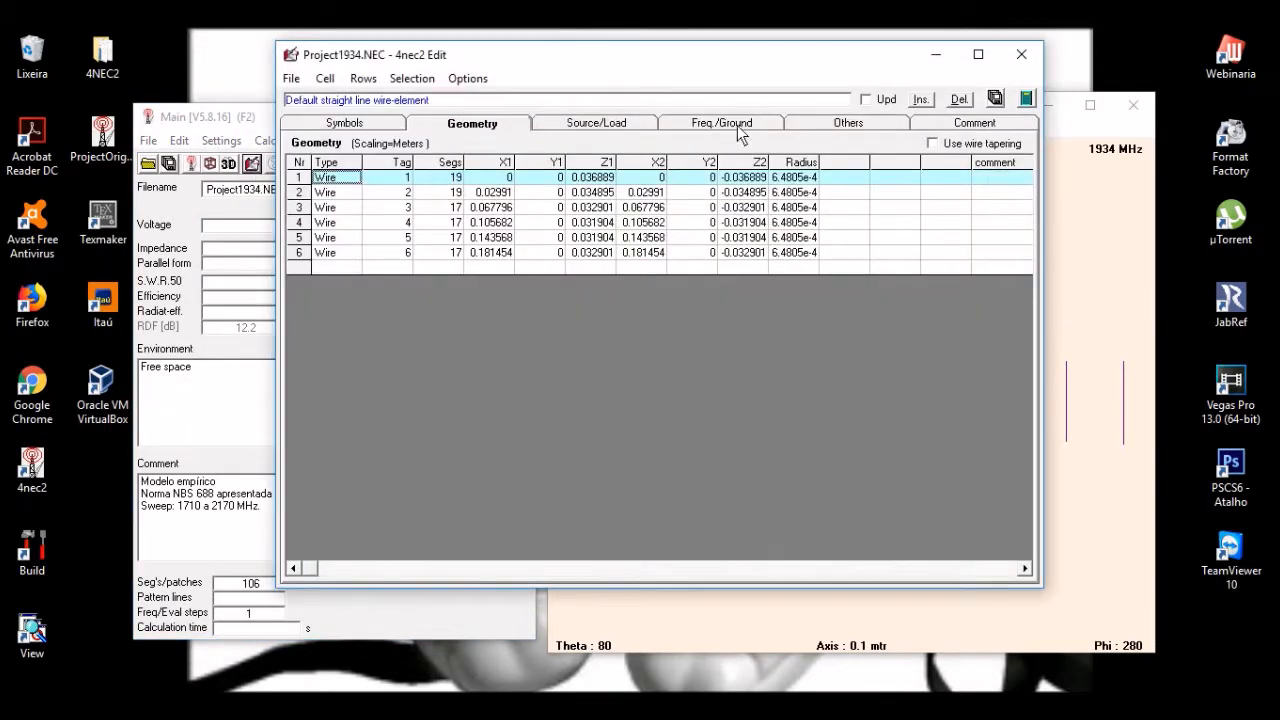
Step: Set the frequency of Project1934 to 1940 MHz and close the editor
{"action": "left_click", "coordinate": [740, 126]}
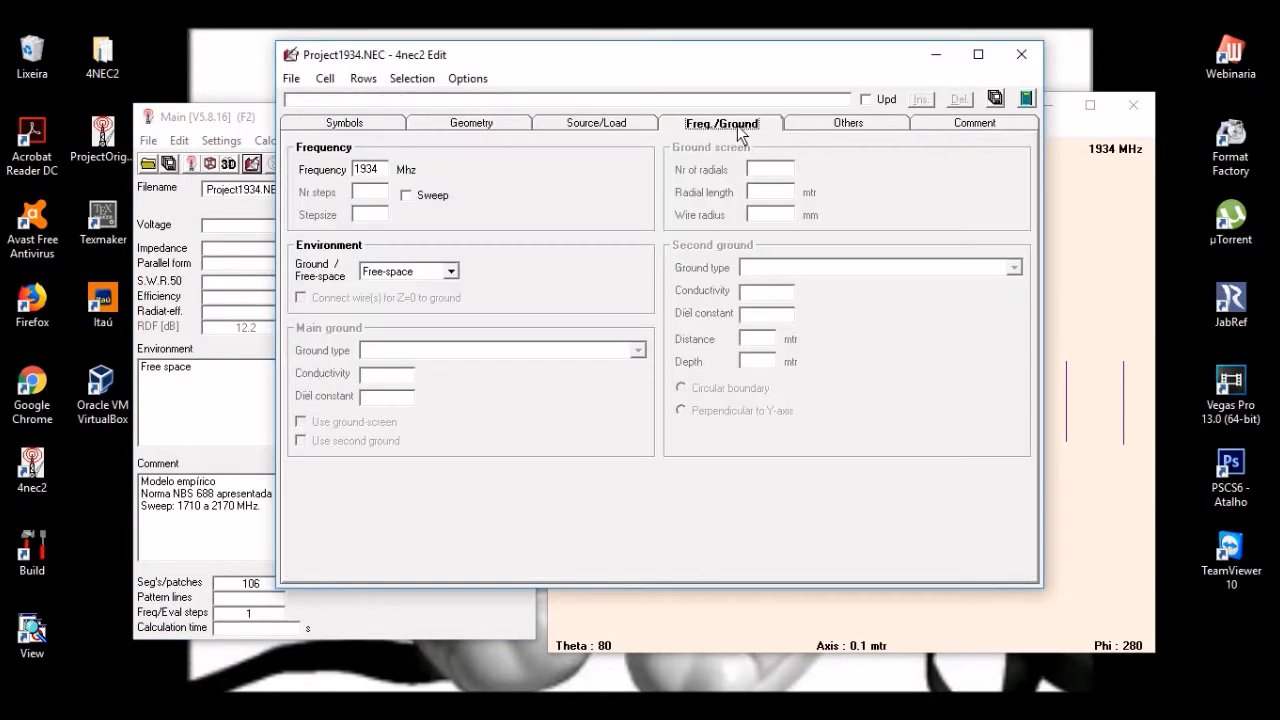
{"action": "left_click", "coordinate": [381, 170]}
{"action": "key", "text": "BackSpace"}
{"action": "key", "text": "BackSpace"}
{"action": "type", "text": "40"}
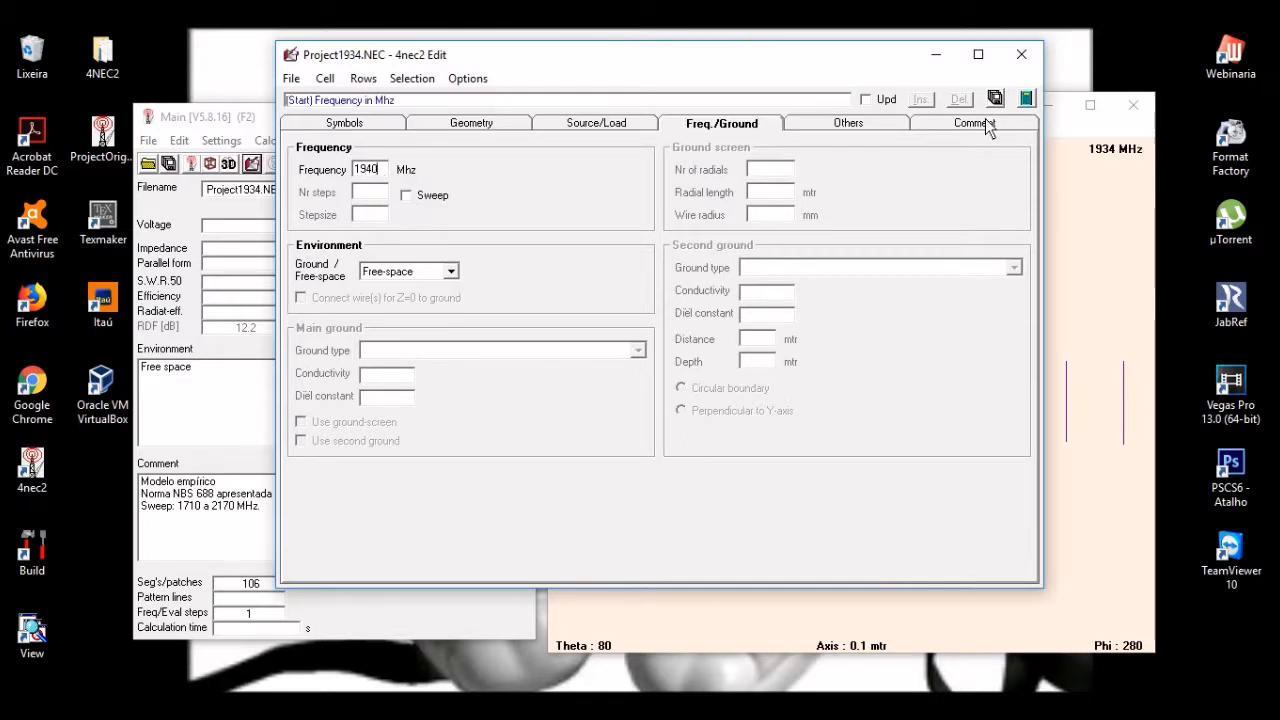
{"action": "left_click", "coordinate": [1021, 54]}
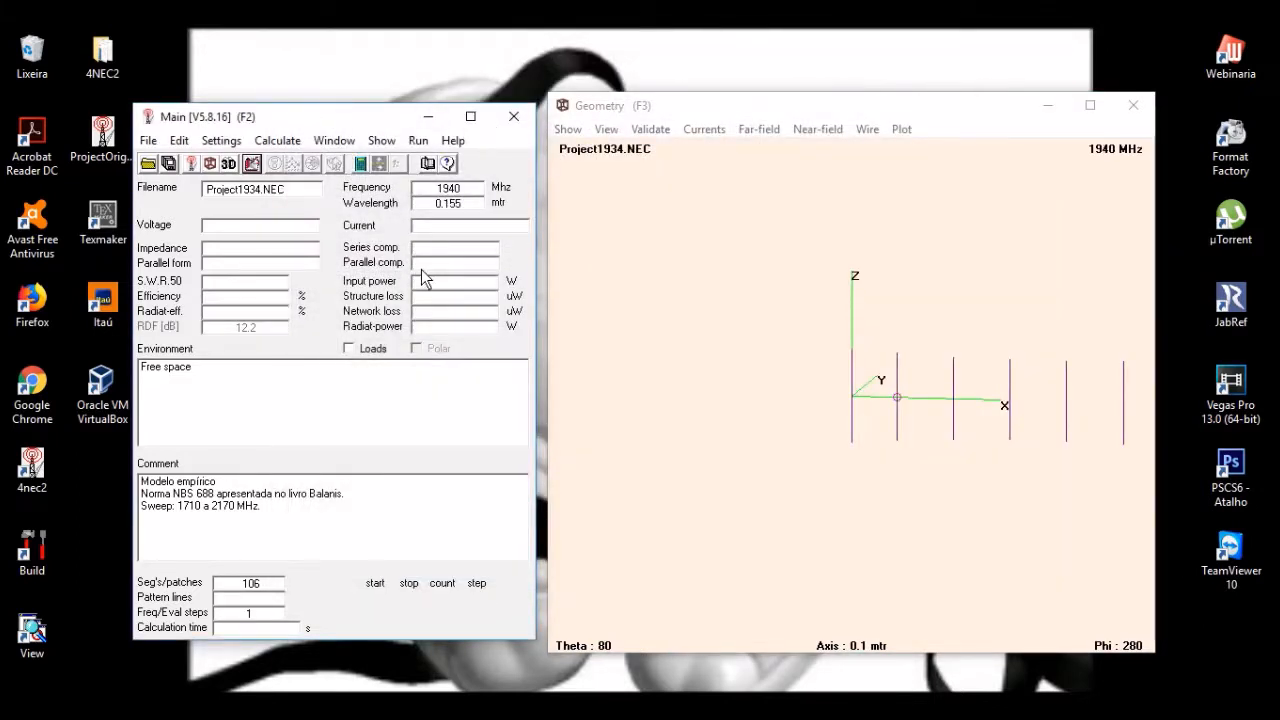
Step: Generate a vertical-plane frequency sweep of Project1934 from 1710 to 2170 MHz in steps of 2 MHz
{"action": "left_click", "coordinate": [361, 164]}
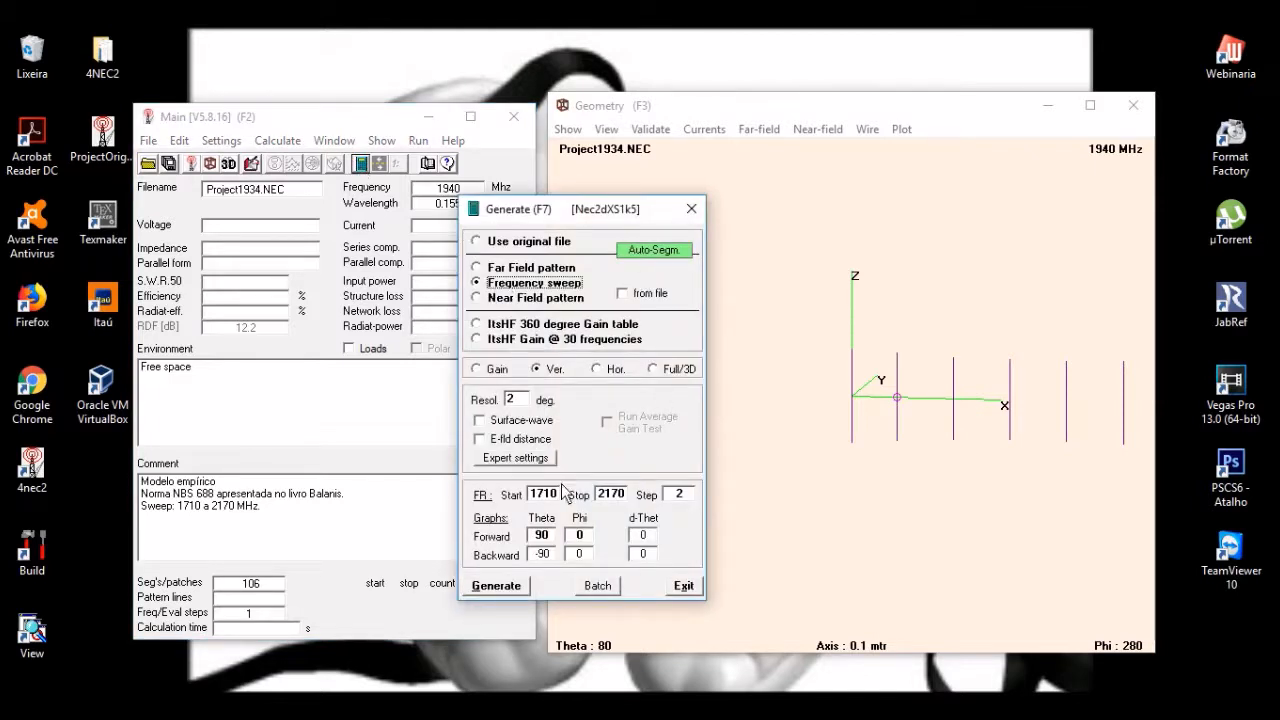
{"action": "left_click", "coordinate": [515, 586]}
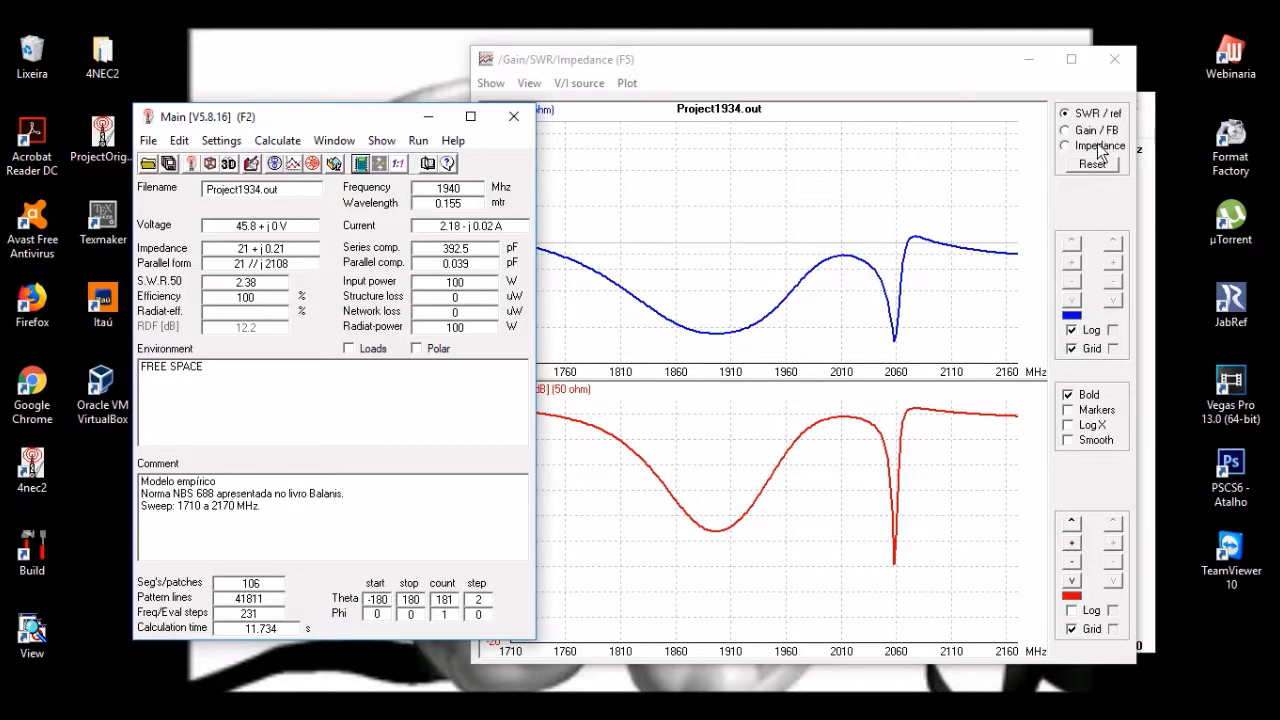
Step: Show the impedance plots of the rescaled antenna and read resistance and reactance at 1938 MHz
{"action": "left_click", "coordinate": [1104, 147]}
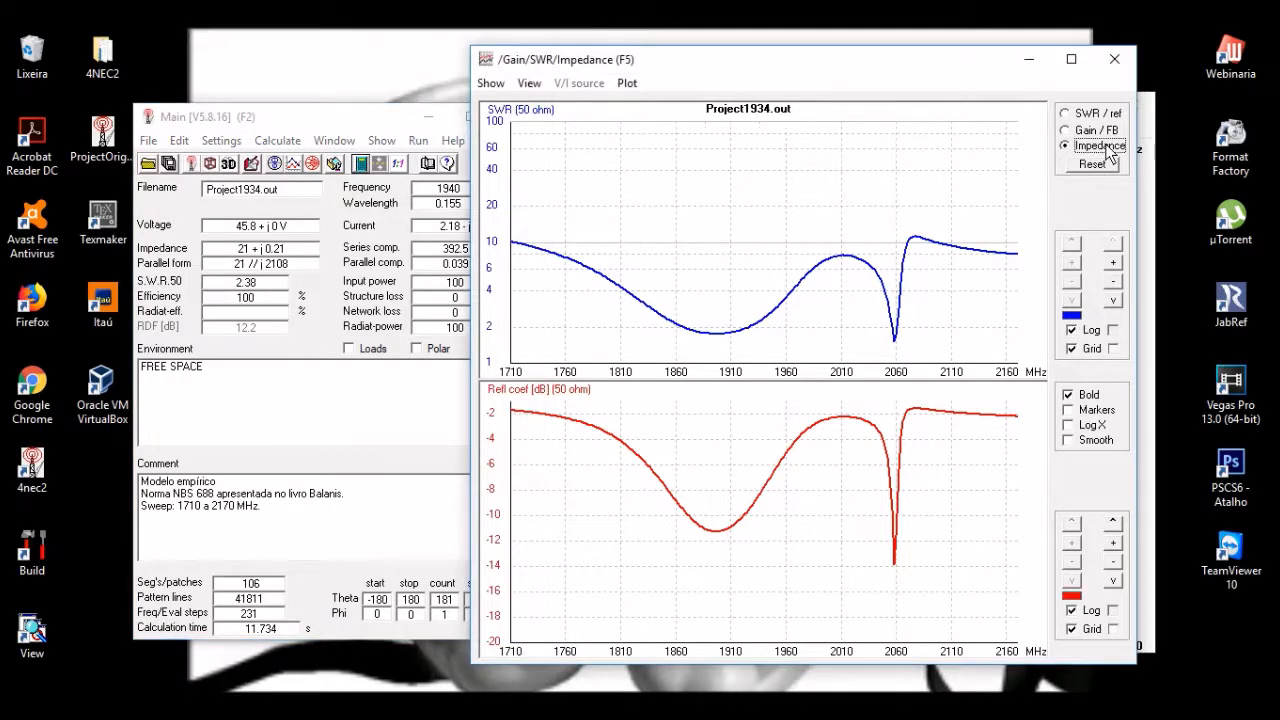
{"action": "left_click_drag", "start_coordinate": [720, 60], "coordinate": [627, 62]}
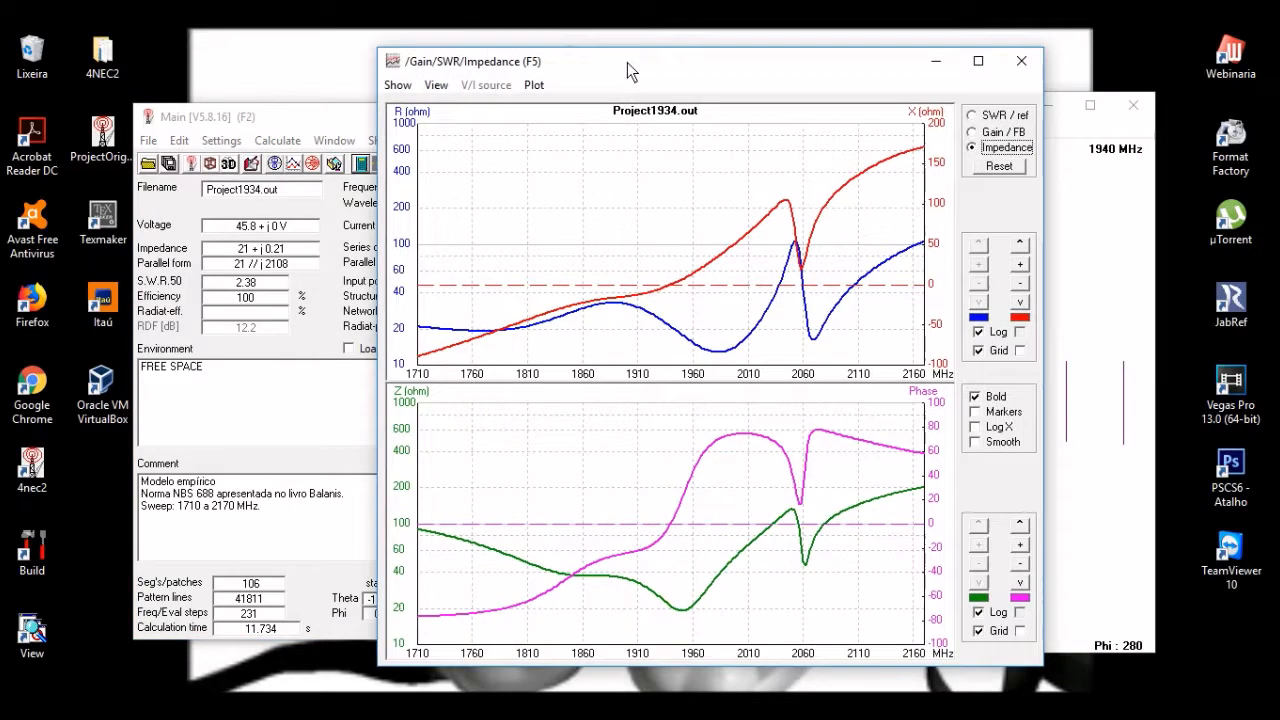
{"action": "left_click", "coordinate": [668, 290]}
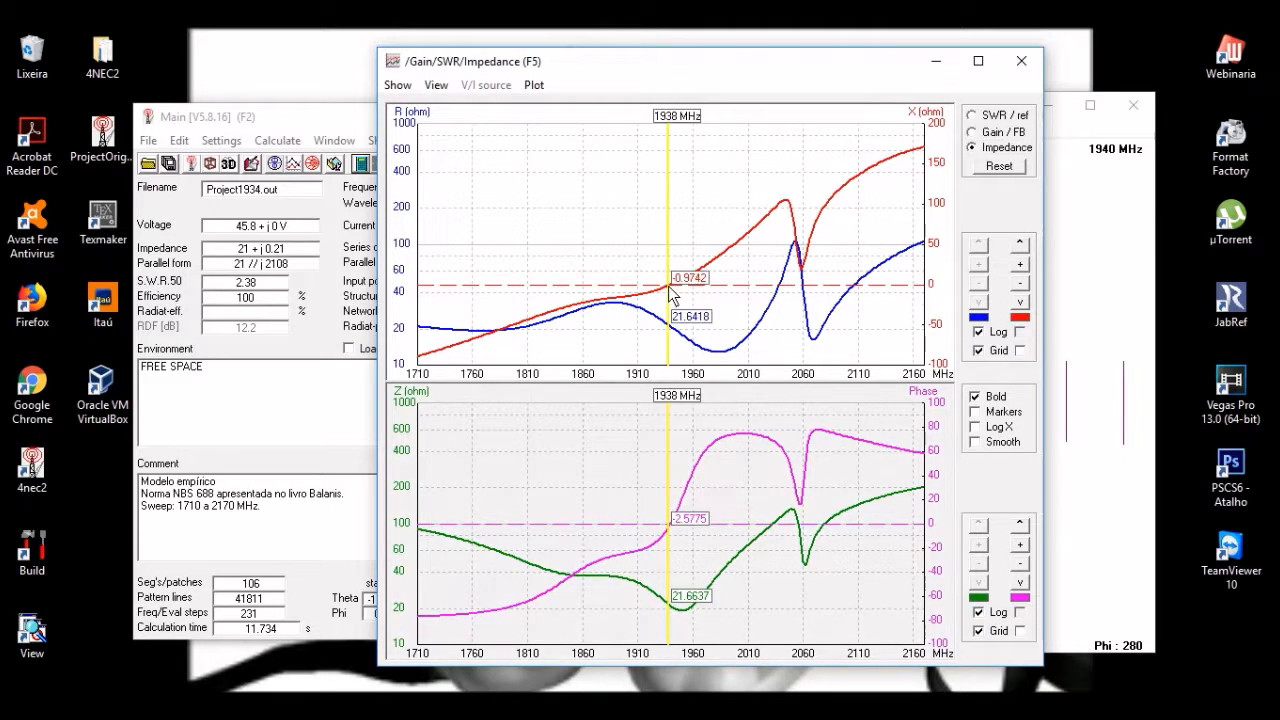
Step: Read the resistance, reactance and phase at 1940 MHz on the impedance plots, and close the plot window
{"action": "left_click", "coordinate": [671, 292]}
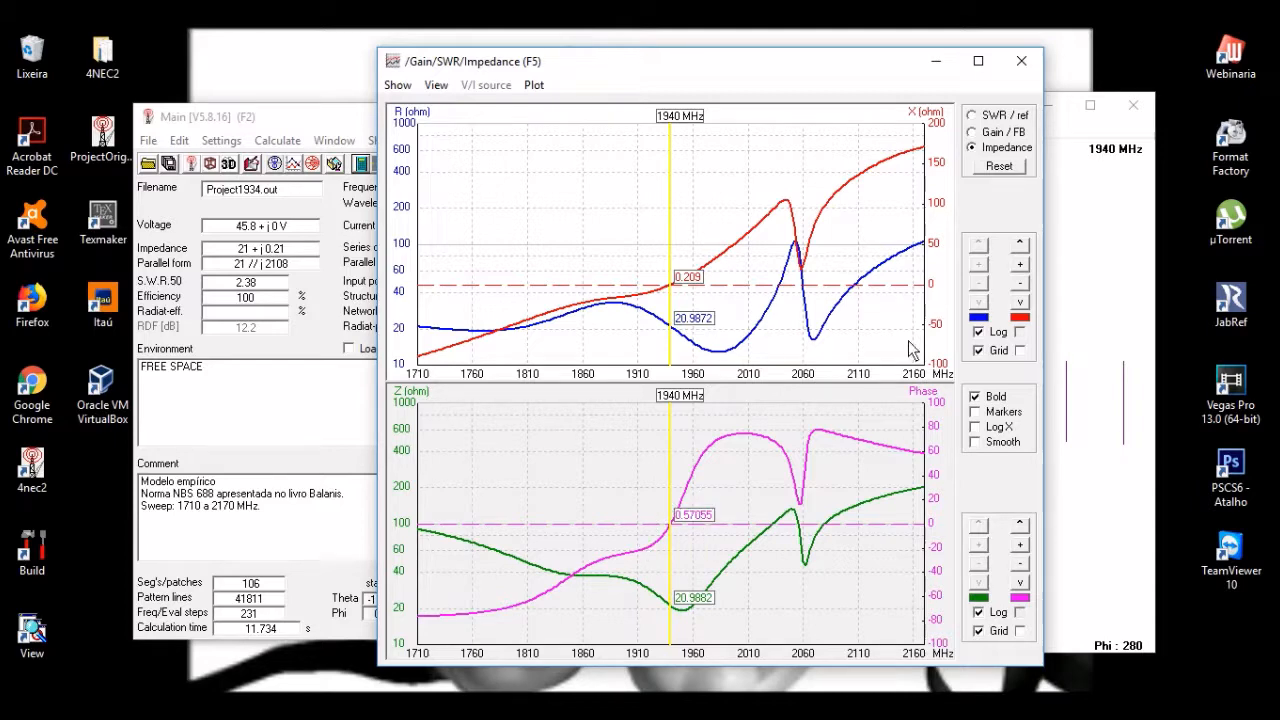
{"action": "left_click_drag", "start_coordinate": [724, 70], "coordinate": [698, 66]}
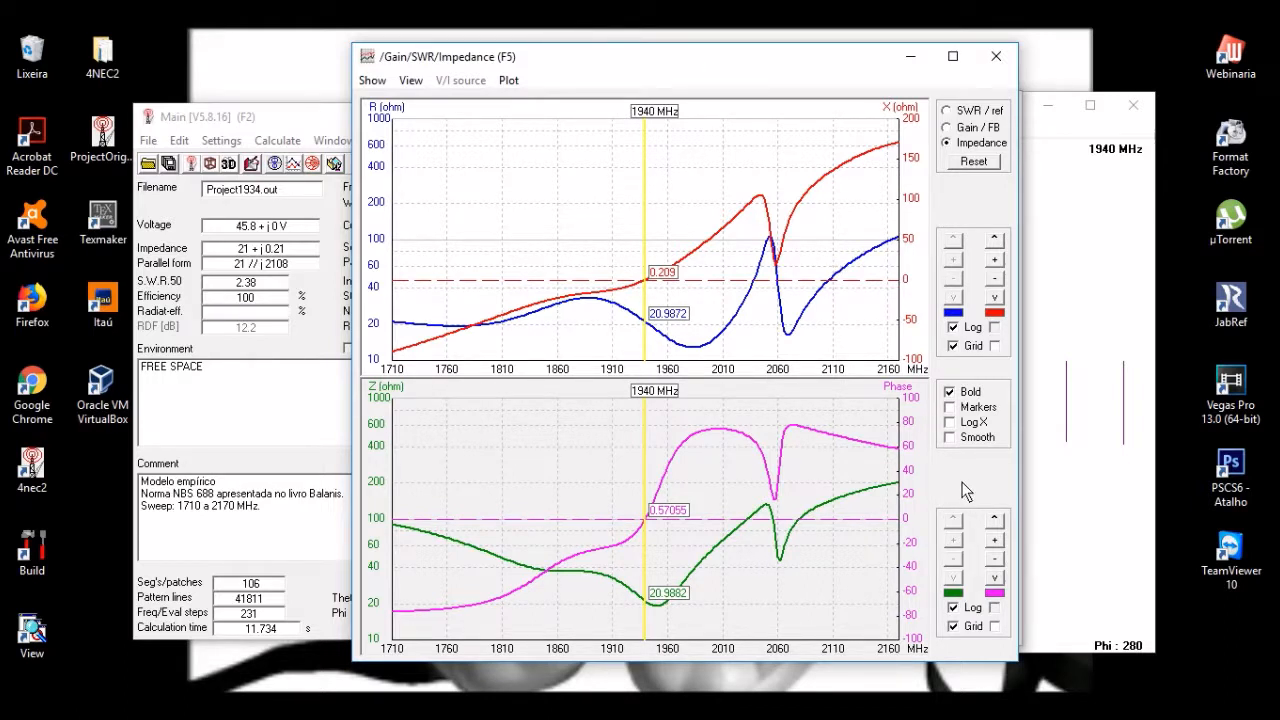
{"action": "left_click", "coordinate": [1062, 138]}
{"action": "left_click_drag", "start_coordinate": [917, 119], "coordinate": [968, 128]}
{"action": "left_click", "coordinate": [745, 70]}
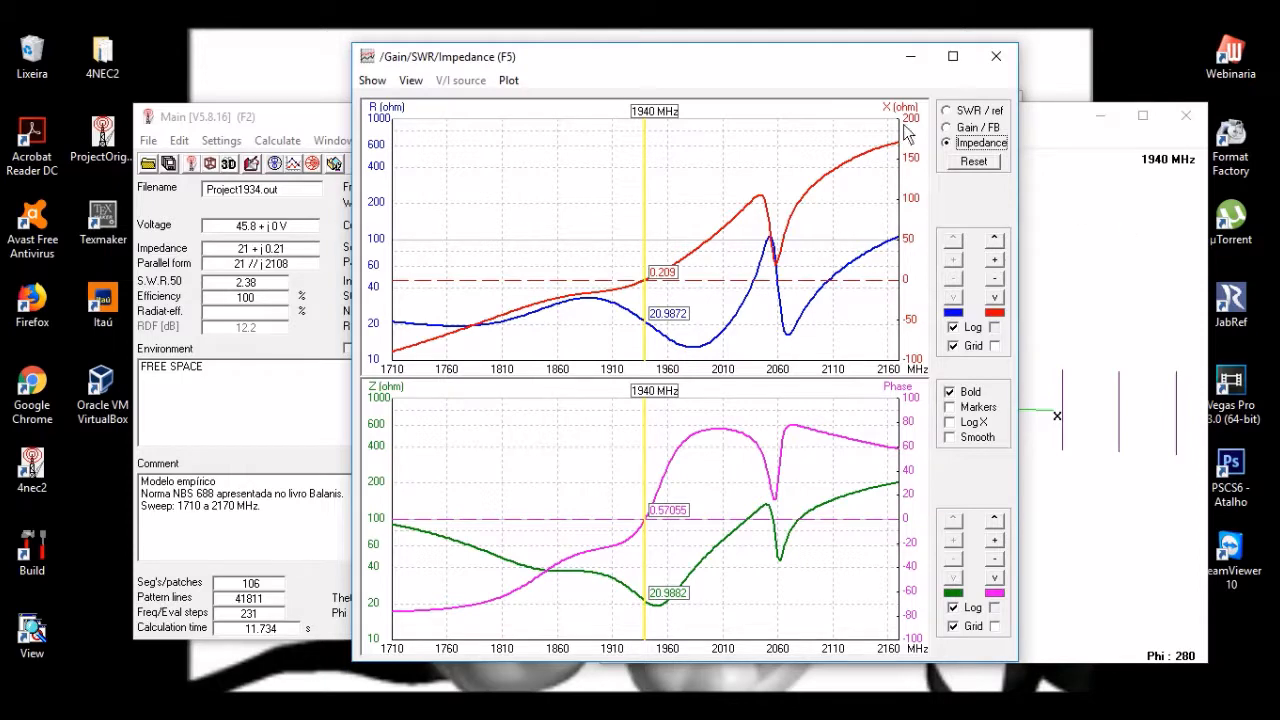
{"action": "left_click", "coordinate": [996, 56]}
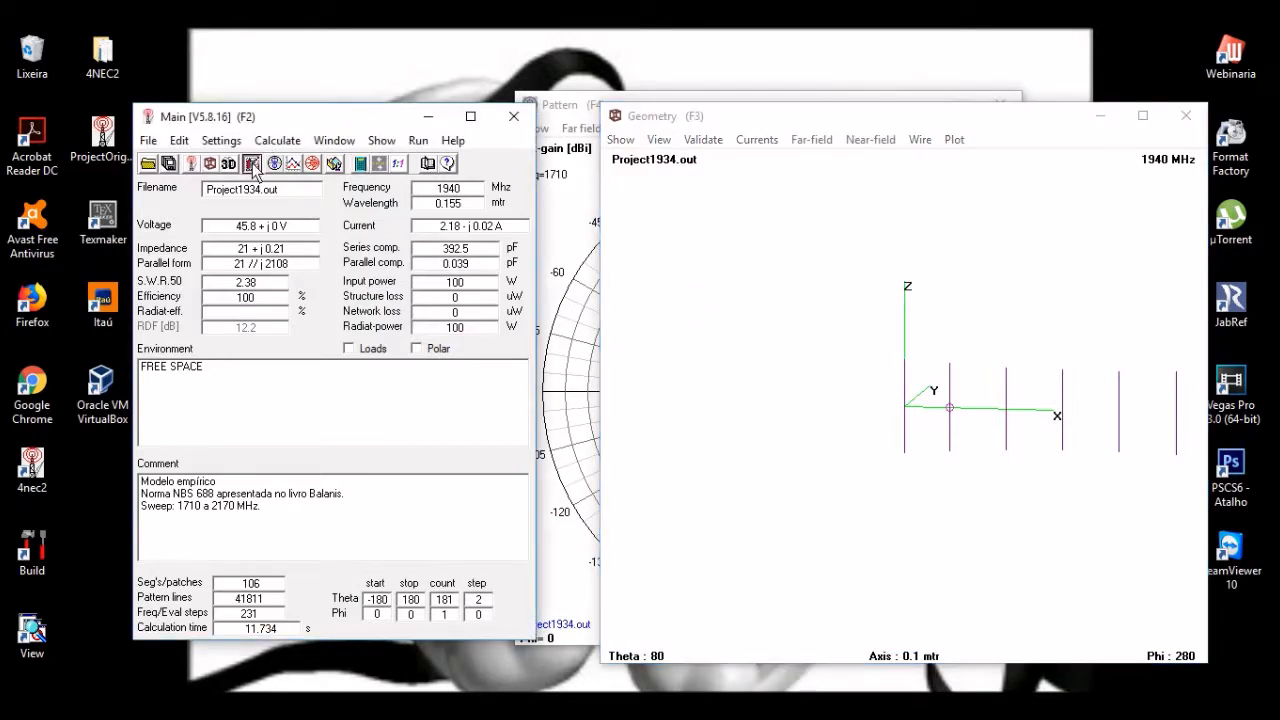
Step: Review the wire geometry and voltage source of Project1934 in the NEC editor, close it and inspect the antenna's 3D geometry
{"action": "left_click", "coordinate": [252, 164]}
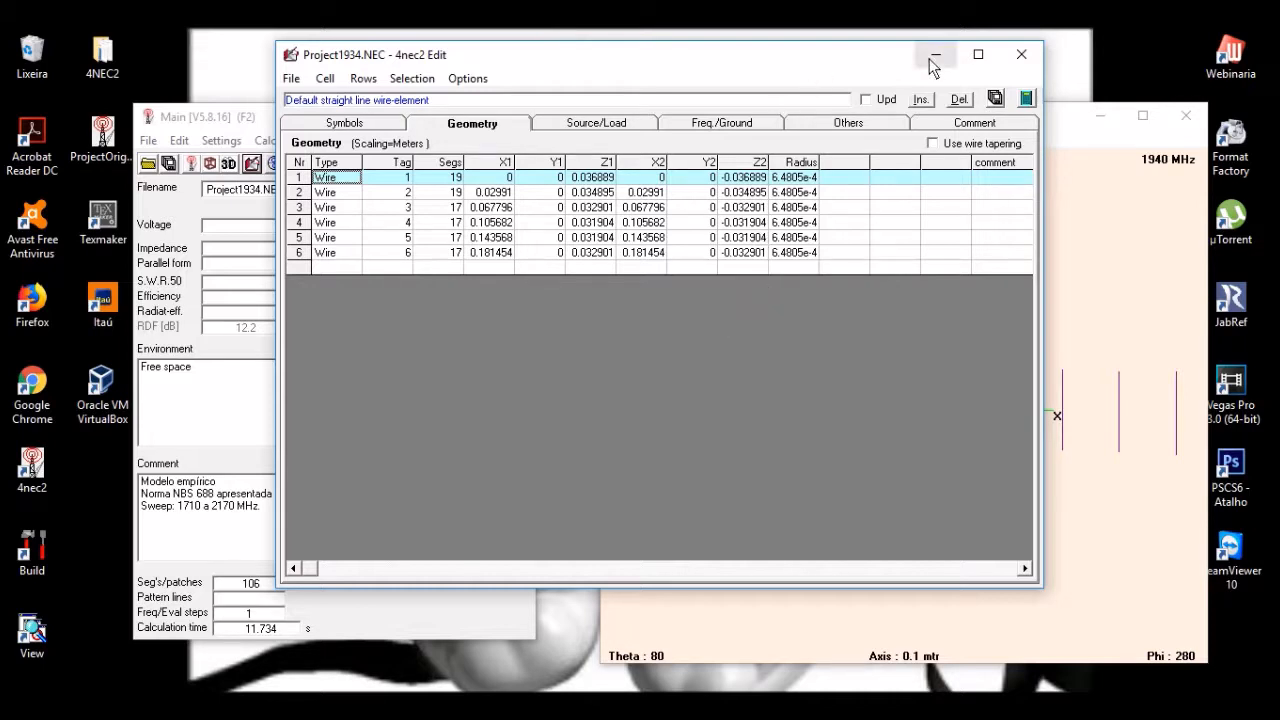
{"action": "left_click", "coordinate": [750, 128]}
{"action": "left_click", "coordinate": [622, 121]}
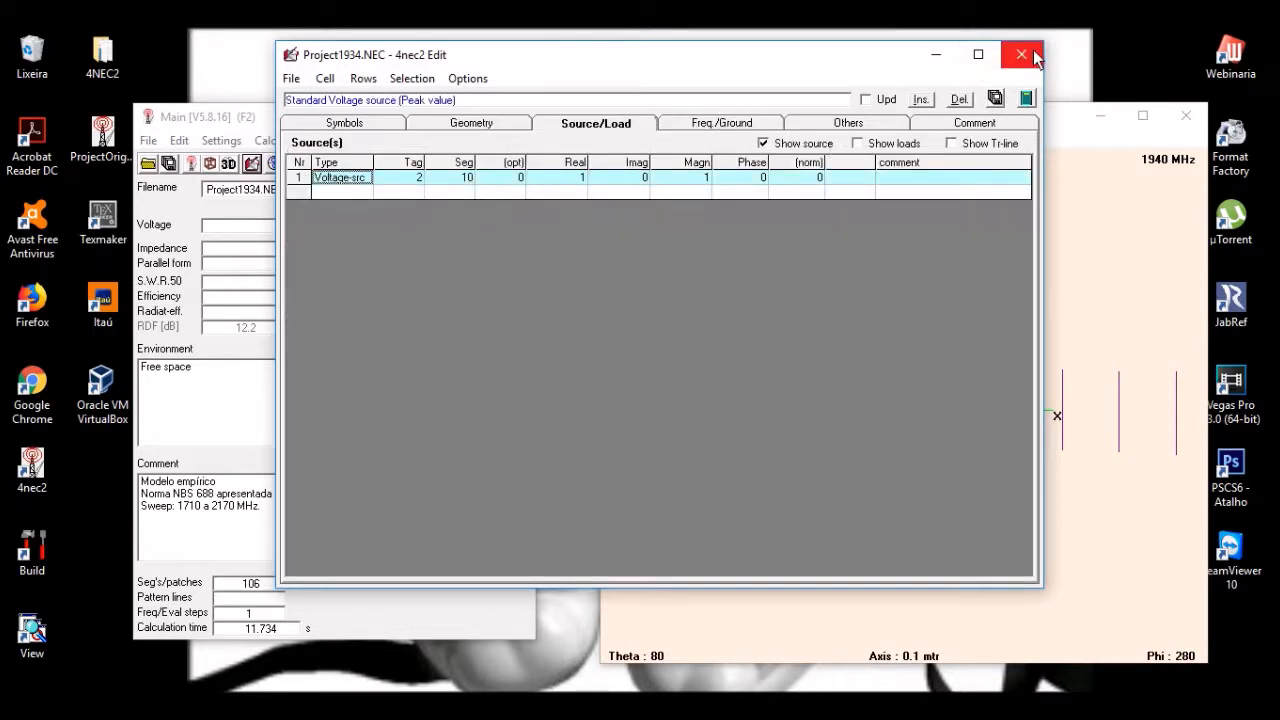
{"action": "left_click", "coordinate": [502, 122]}
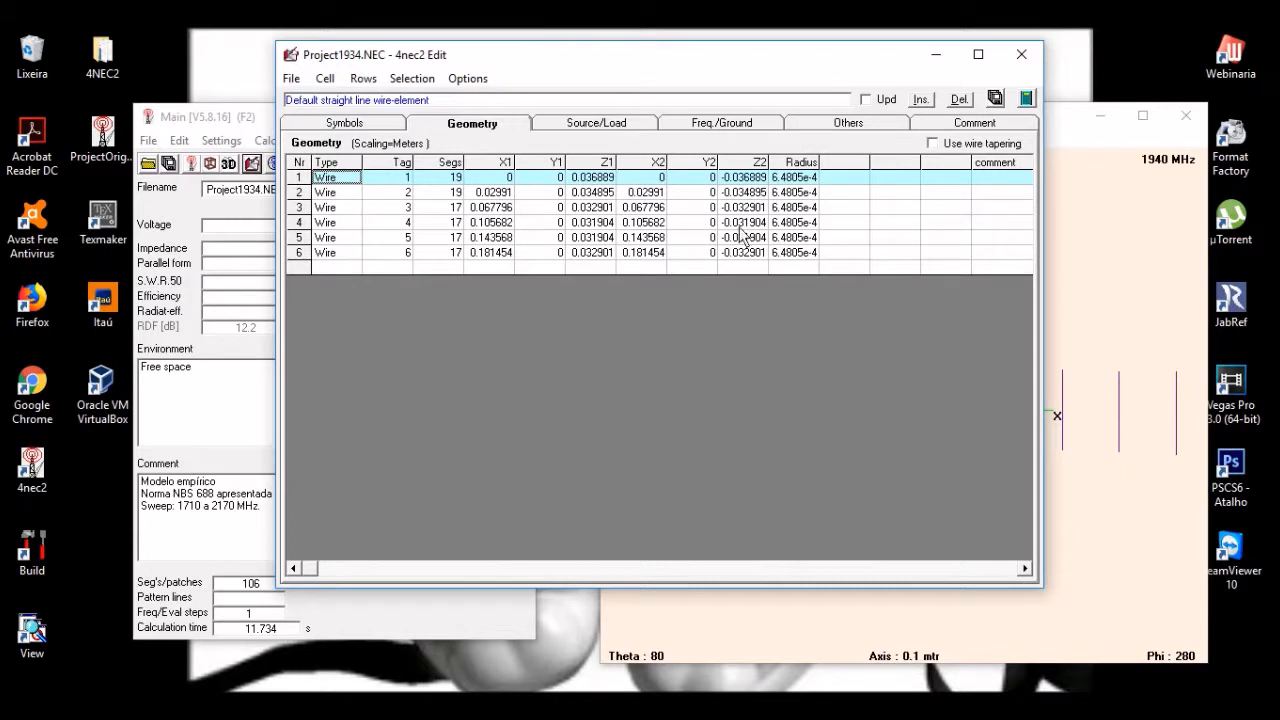
{"action": "left_click", "coordinate": [1021, 54]}
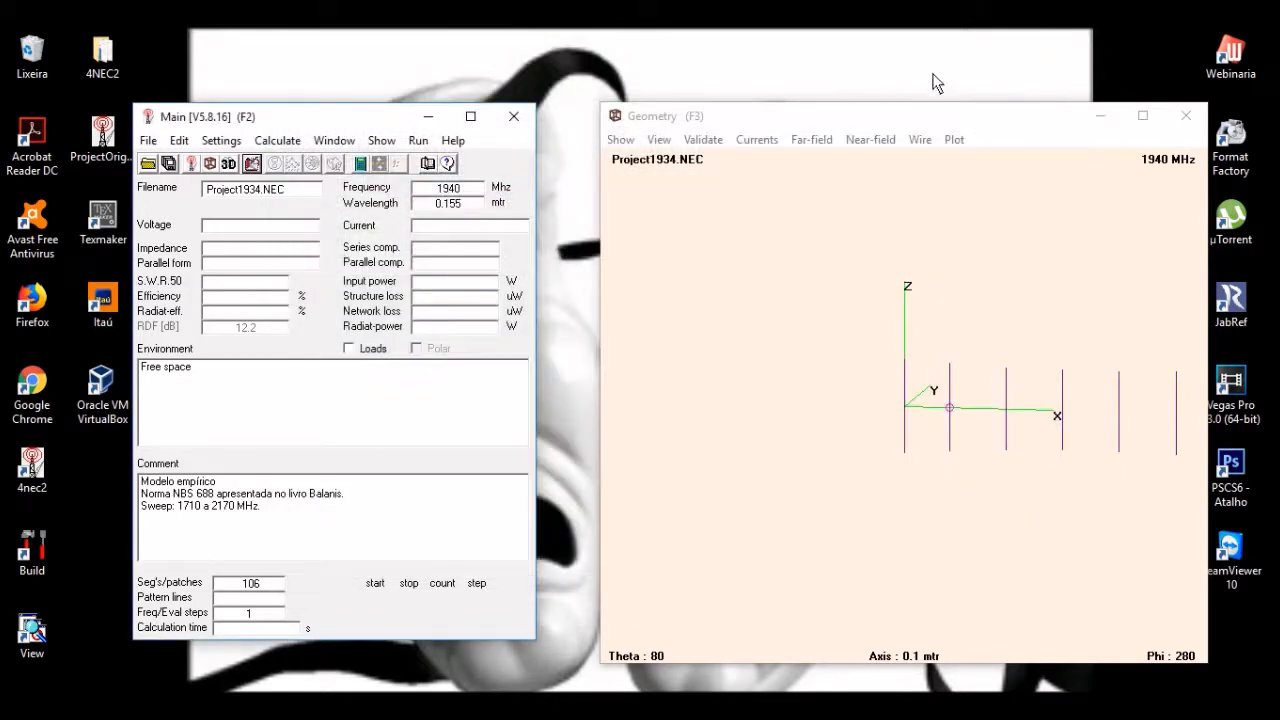
{"action": "left_click_drag", "start_coordinate": [836, 381], "coordinate": [777, 387]}
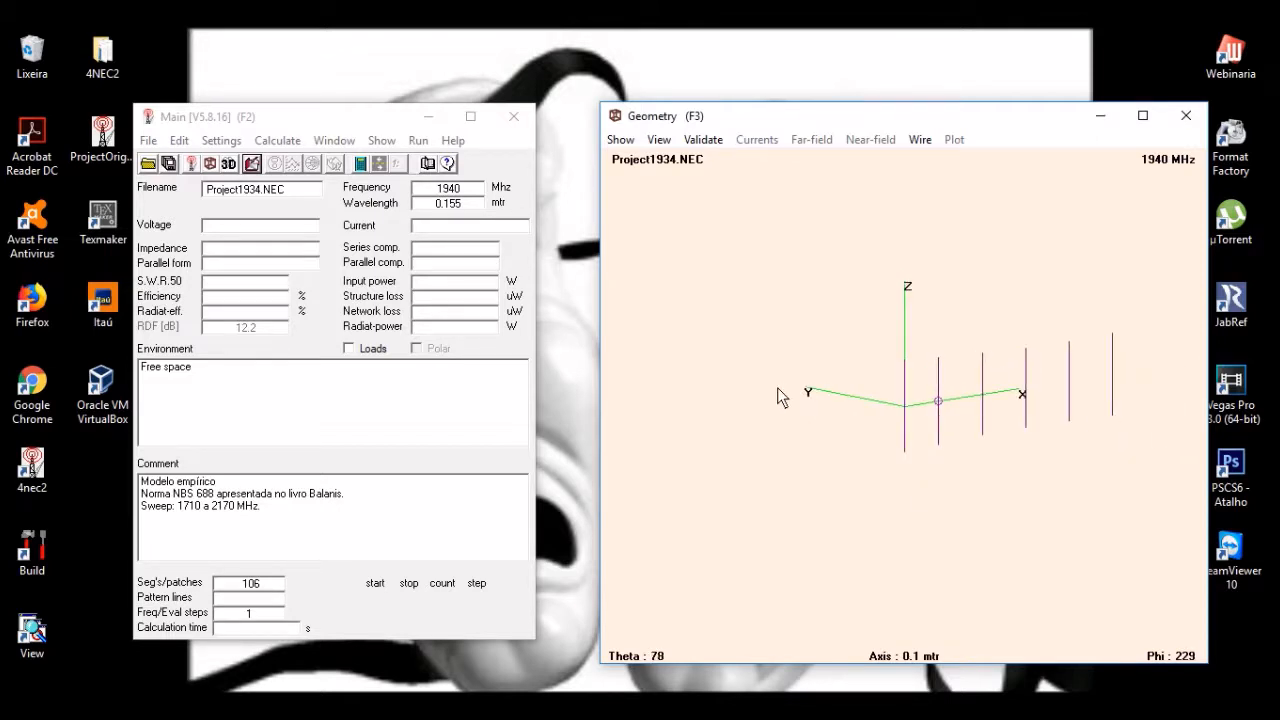